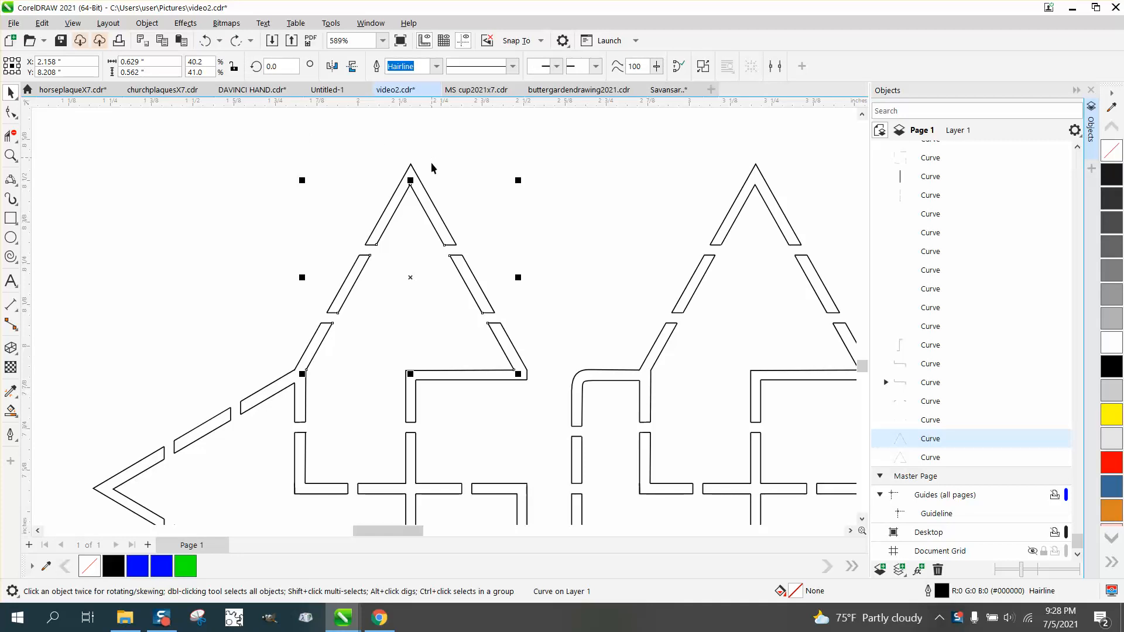
- Try moving the first top arrowhead's outer outline sideways, select the short lines at its upper gap, and undo the move
{"action": "left_click", "coordinate": [431, 181]}
{"action": "left_click_drag", "start_coordinate": [426, 191], "coordinate": [472, 192]}
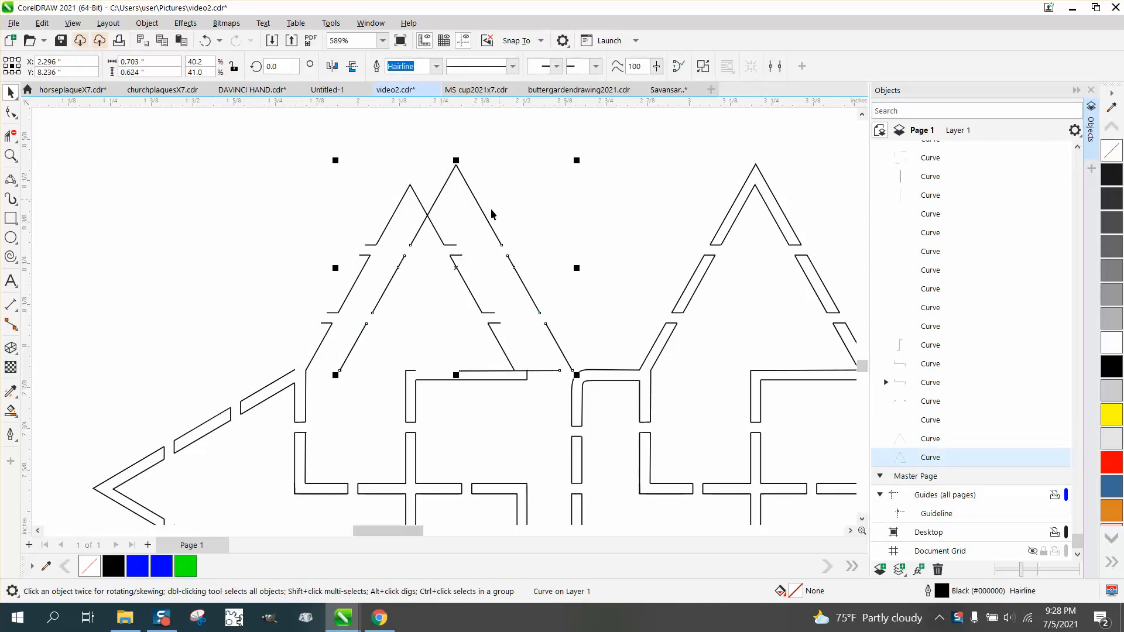
{"action": "left_click", "coordinate": [328, 260]}
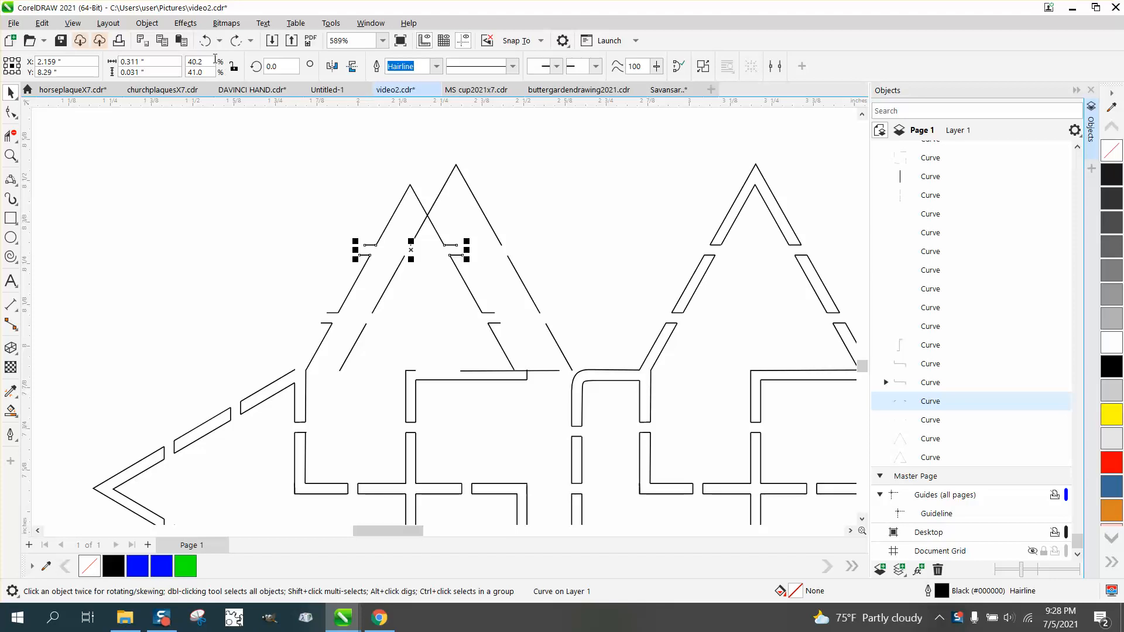
{"action": "left_click", "coordinate": [204, 42]}
- Select the entire pattern to check how many separate objects it consists of, and clear the selection
{"action": "key", "text": "shift+F4"}
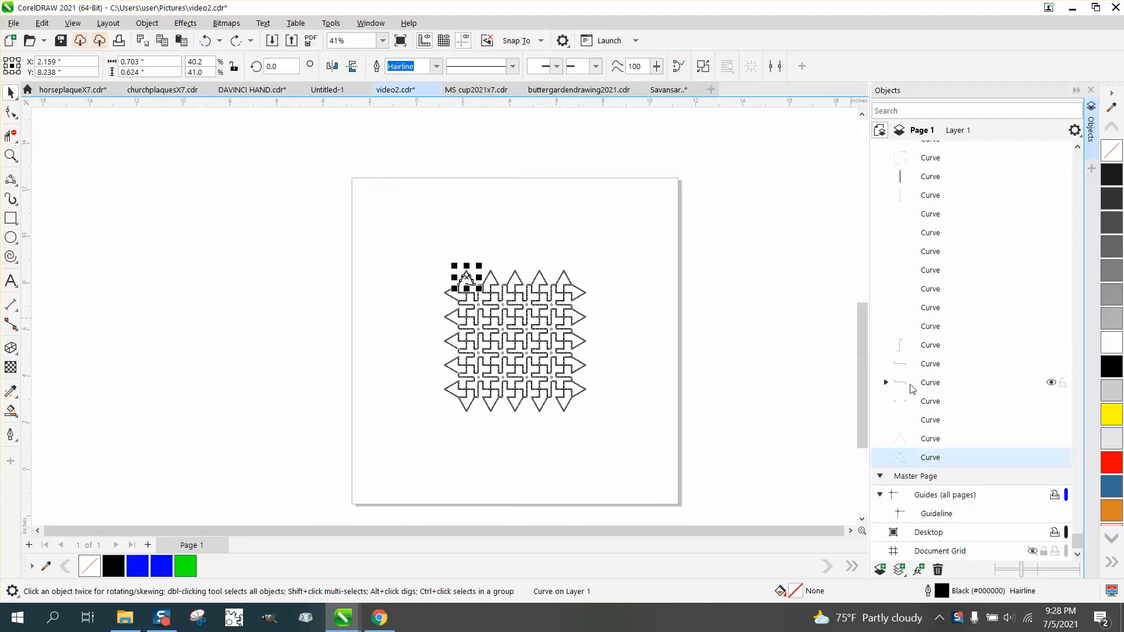
{"action": "key", "text": "z"}
{"action": "left_click_drag", "start_coordinate": [419, 250], "coordinate": [660, 424]}
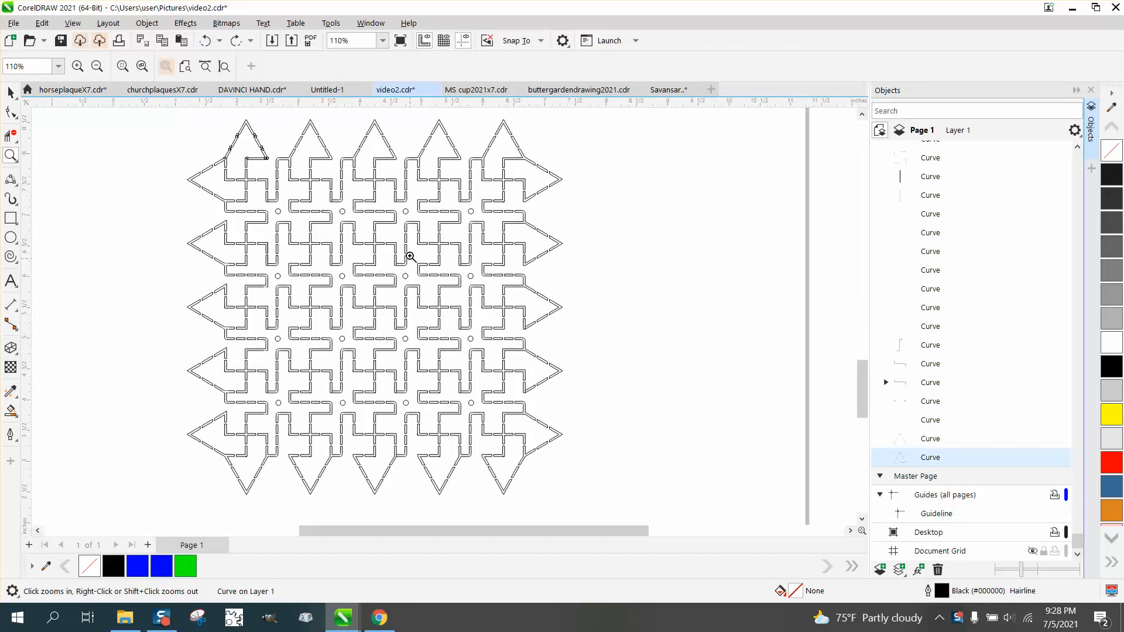
{"action": "scroll", "coordinate": [282, 215], "scroll_direction": "down", "scroll_amount": 1}
{"action": "left_click", "coordinate": [10, 93]}
{"action": "left_click_drag", "start_coordinate": [166, 121], "coordinate": [600, 481]}
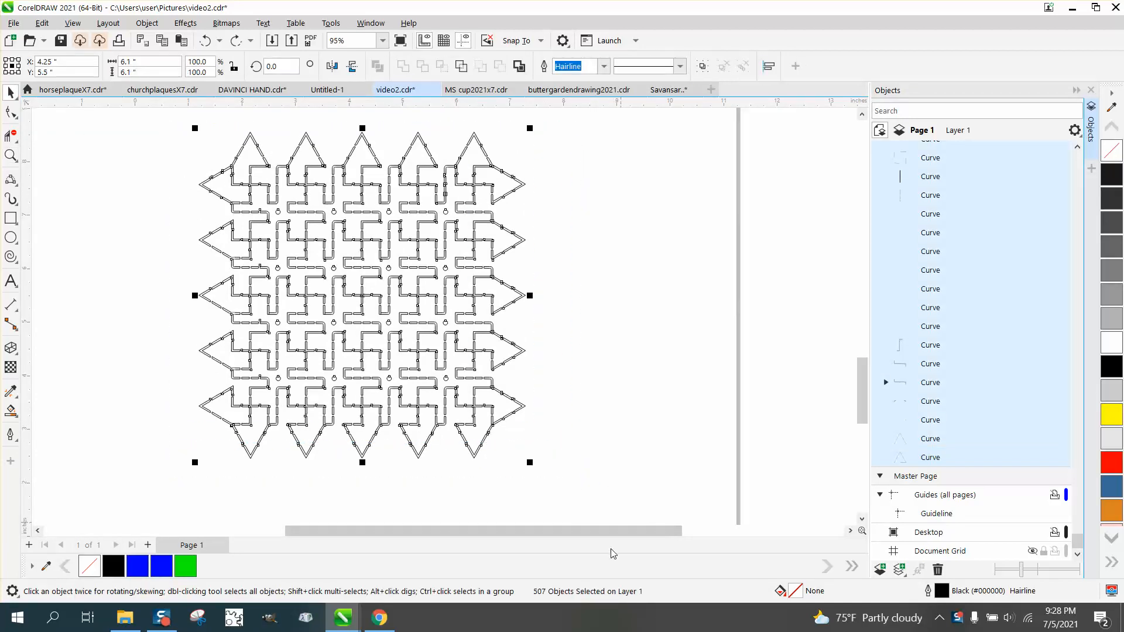
{"action": "left_click", "coordinate": [538, 497]}
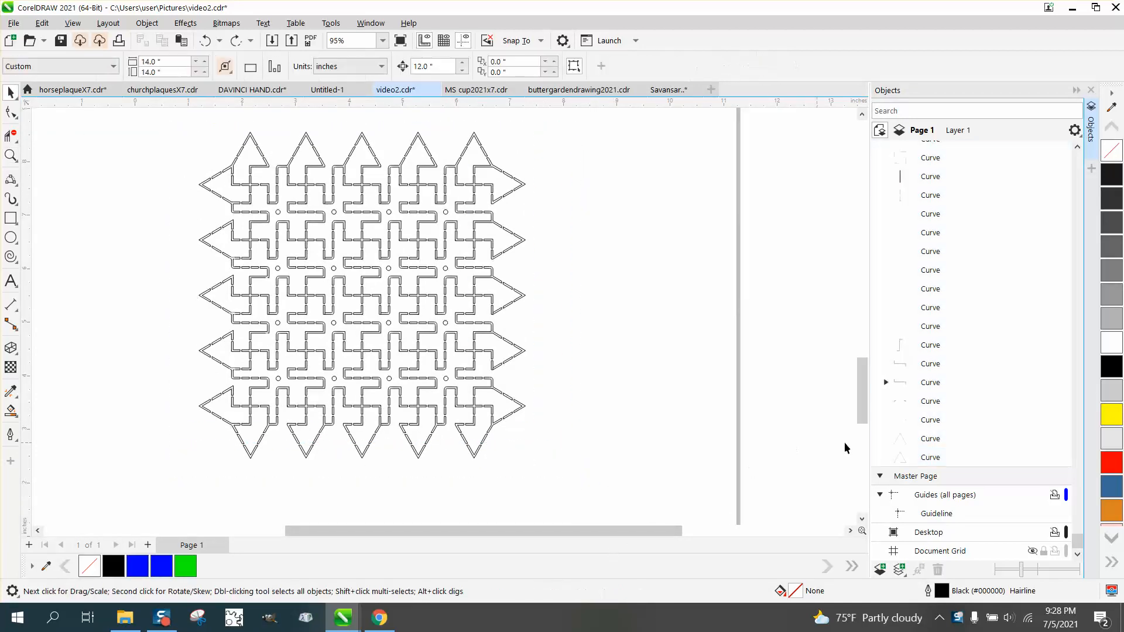
- Cycle through the pattern's individual curves from the end of the object list to see which piece each one represents
{"action": "left_click", "coordinate": [932, 463]}
{"action": "key", "text": "Tab"}
{"action": "key", "text": "Tab"}
{"action": "key", "text": "Tab"}
{"action": "key", "text": "Tab"}
{"action": "key", "text": "Tab"}
{"action": "key", "text": "Tab"}
{"action": "key", "text": "Tab"}
{"action": "key", "text": "Tab"}
{"action": "key", "text": "Tab"}
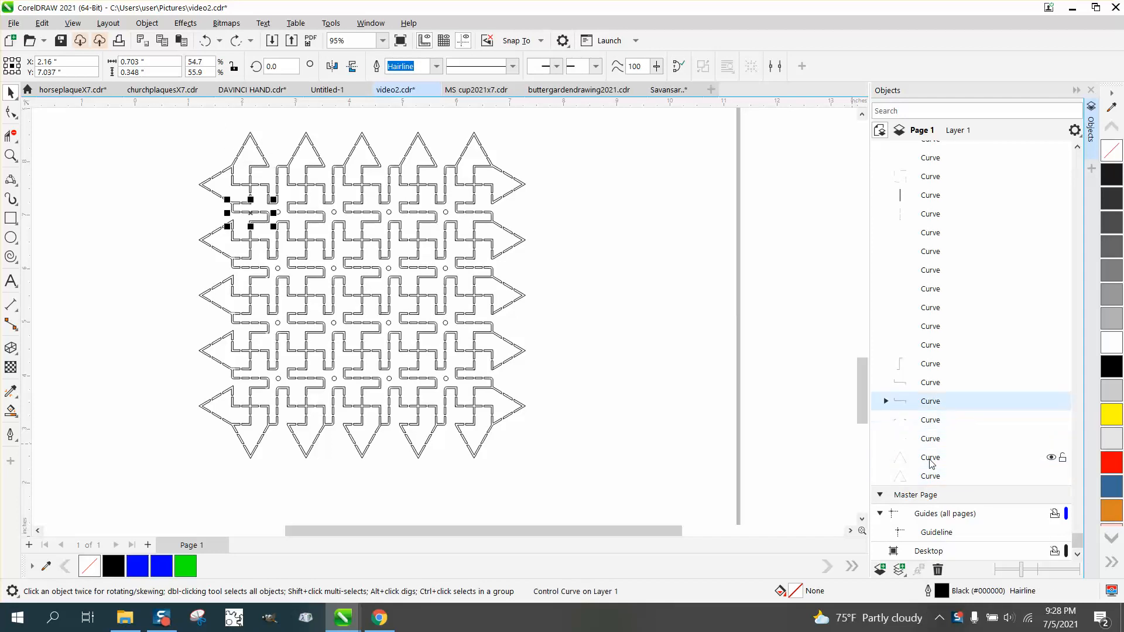
{"action": "key", "text": "Tab"}
{"action": "key", "text": "Tab"}
{"action": "key", "text": "Tab"}
{"action": "key", "text": "Tab"}
{"action": "key", "text": "Tab"}
{"action": "key", "text": "Tab"}
{"action": "key", "text": "Tab"}
{"action": "key", "text": "Tab"}
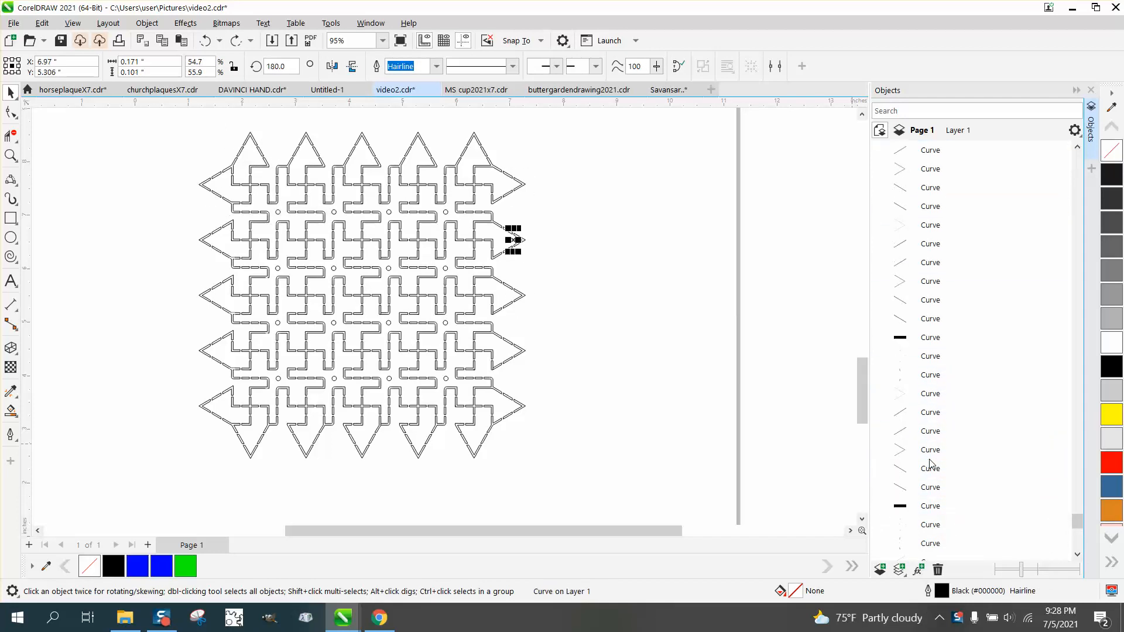
{"action": "key", "text": "Tab"}
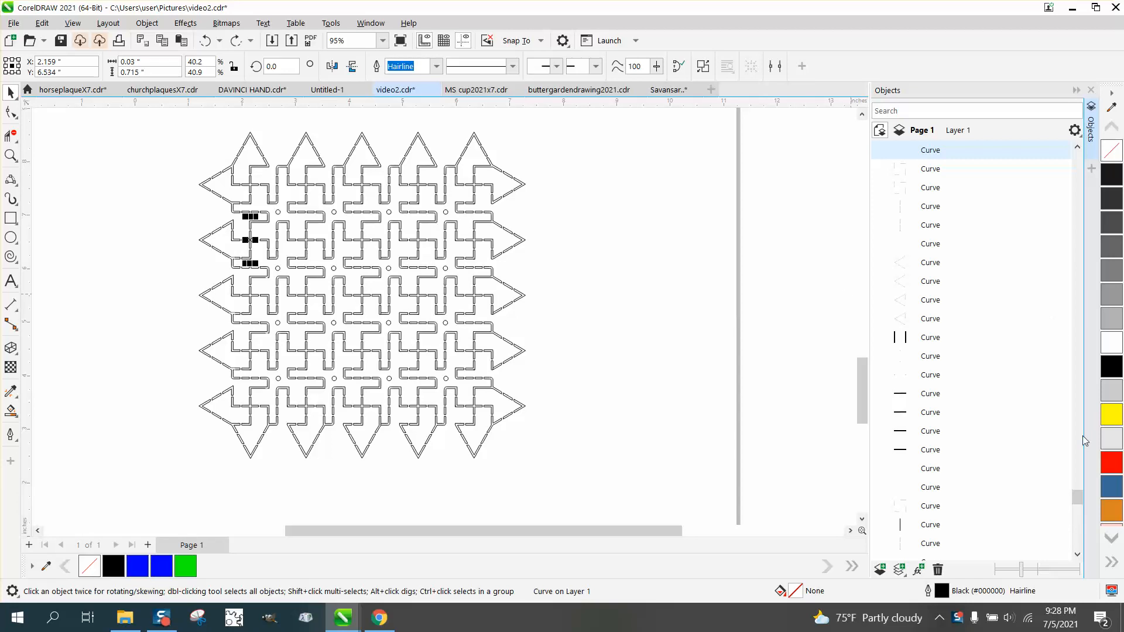
- Find the last curve in the object list, the first top arrowhead's outer outline, and colour its outline red
{"action": "left_click_drag", "start_coordinate": [1077, 498], "coordinate": [1080, 535]}
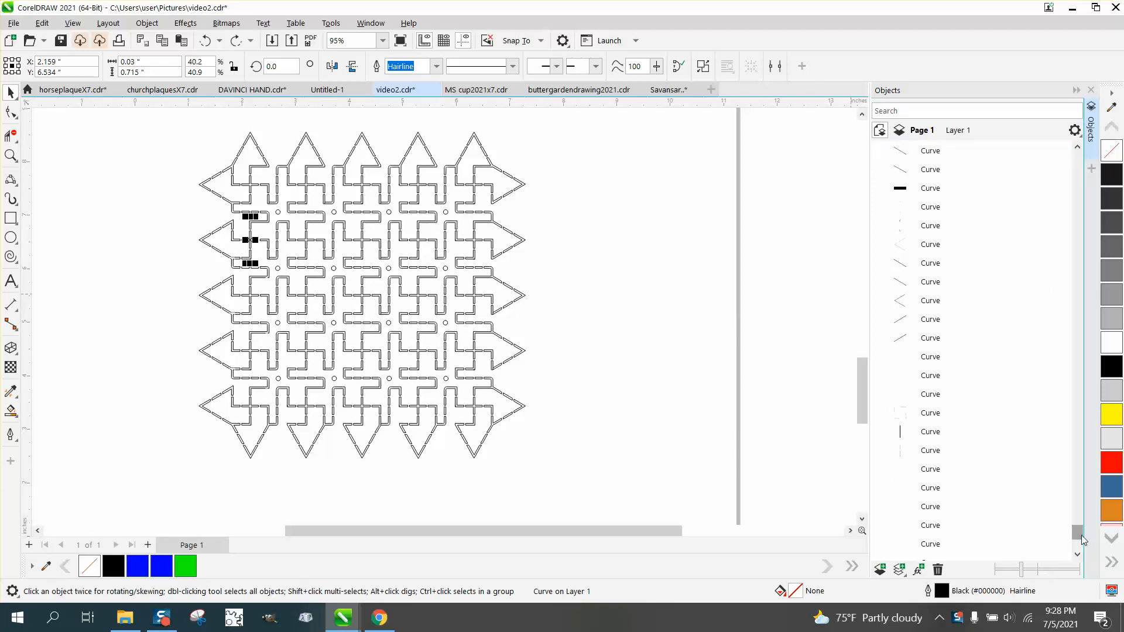
{"action": "left_click", "coordinate": [928, 544]}
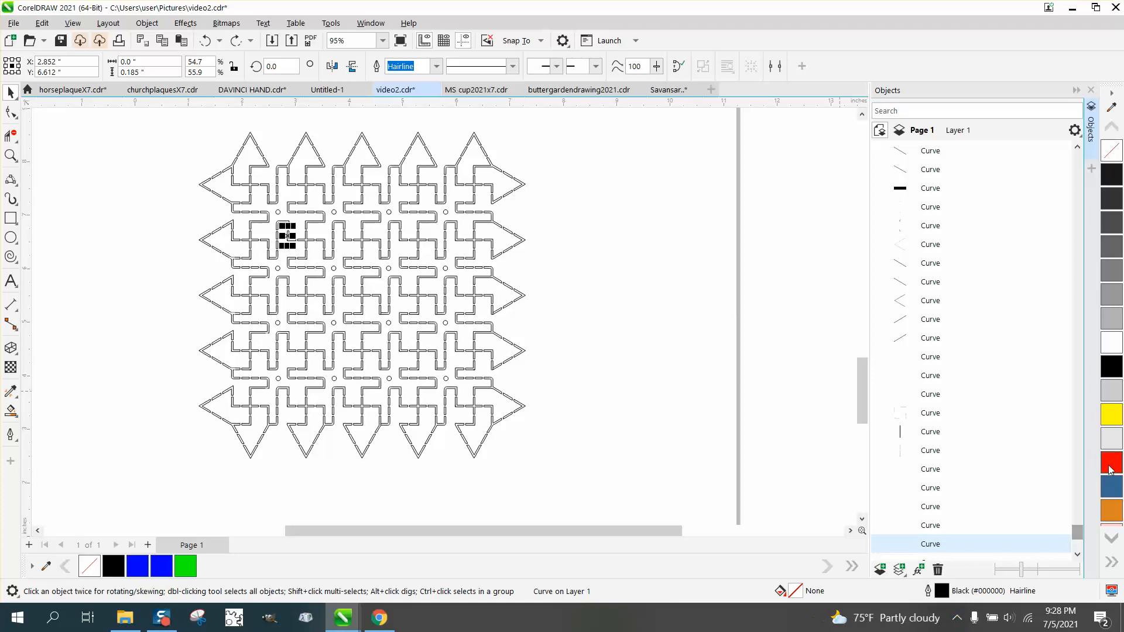
{"action": "scroll", "coordinate": [1079, 556], "scroll_direction": "down", "scroll_amount": 5}
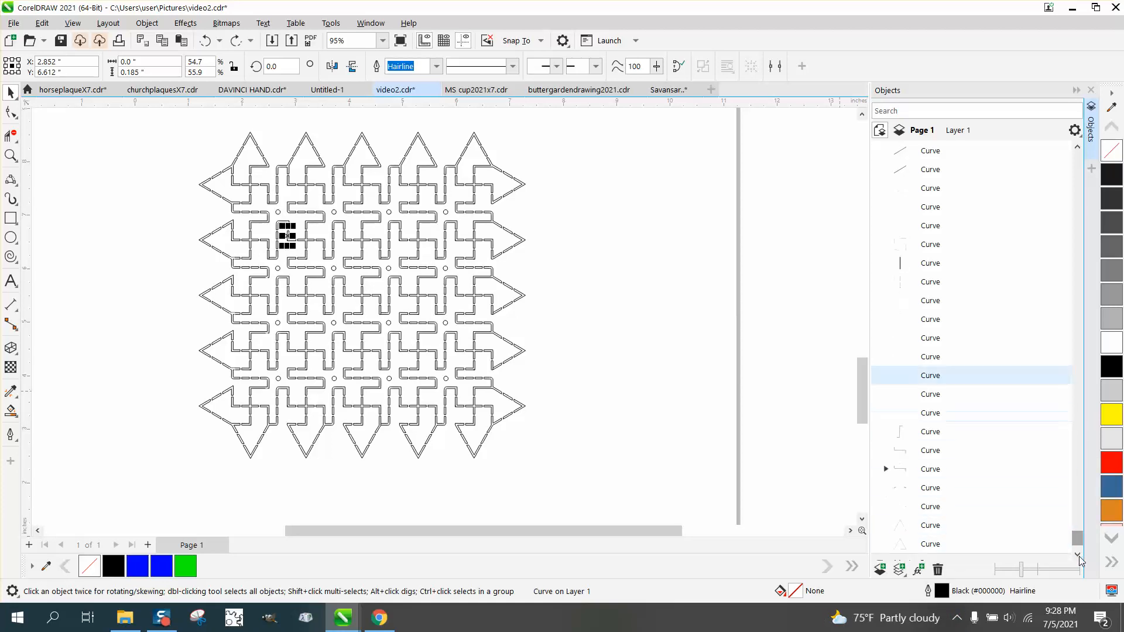
{"action": "left_click", "coordinate": [954, 461]}
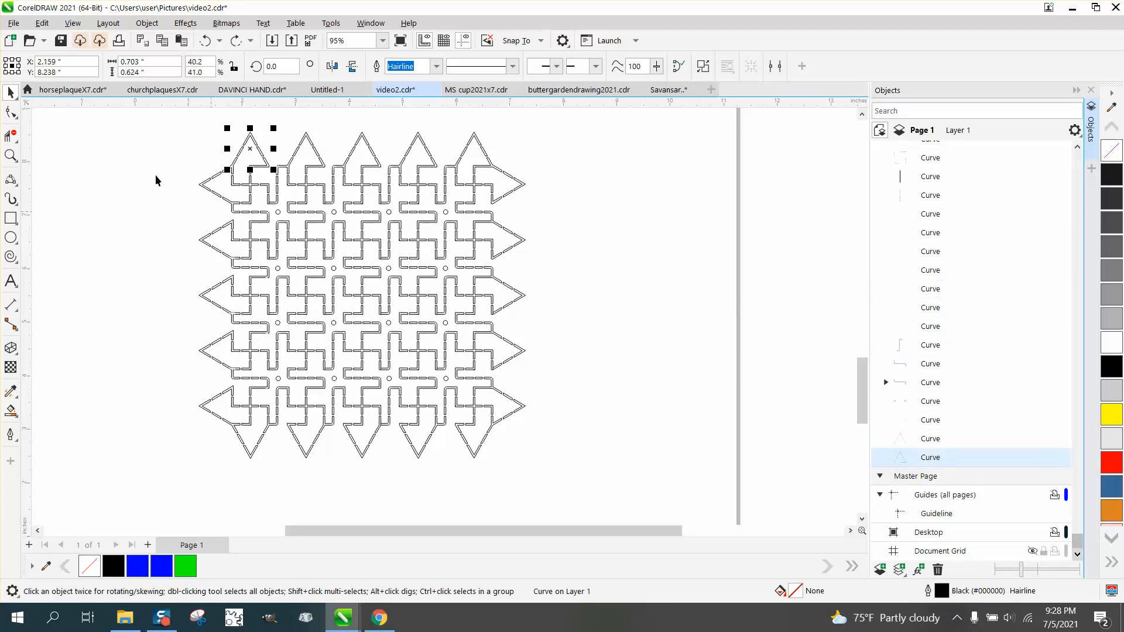
{"action": "left_click", "coordinate": [10, 155]}
{"action": "left_click_drag", "start_coordinate": [231, 136], "coordinate": [326, 201]}
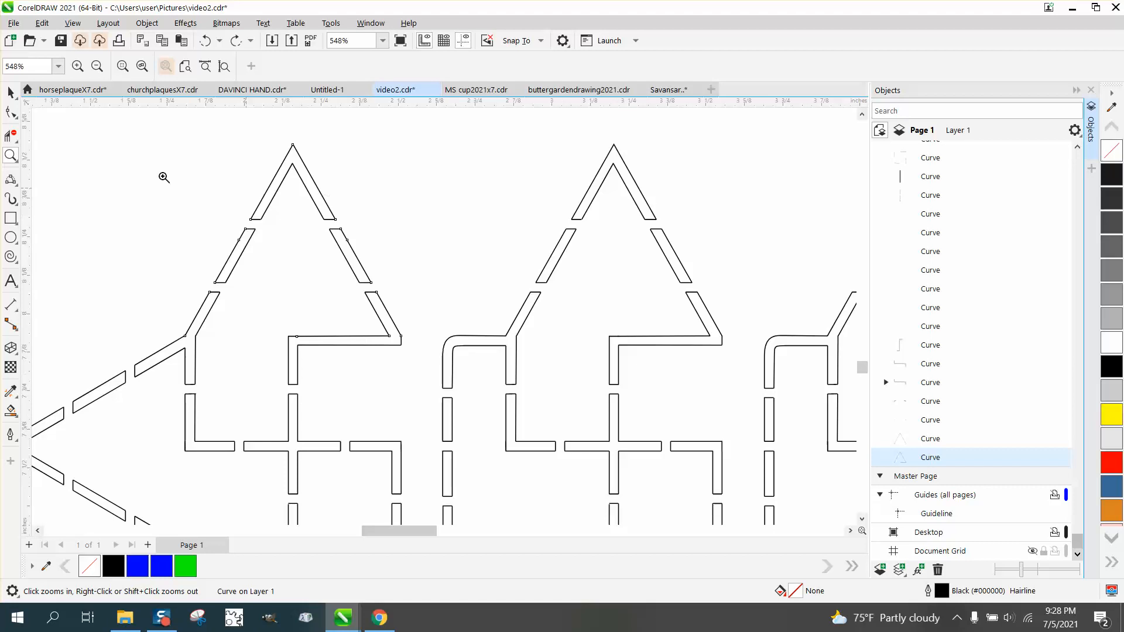
{"action": "left_click", "coordinate": [10, 93]}
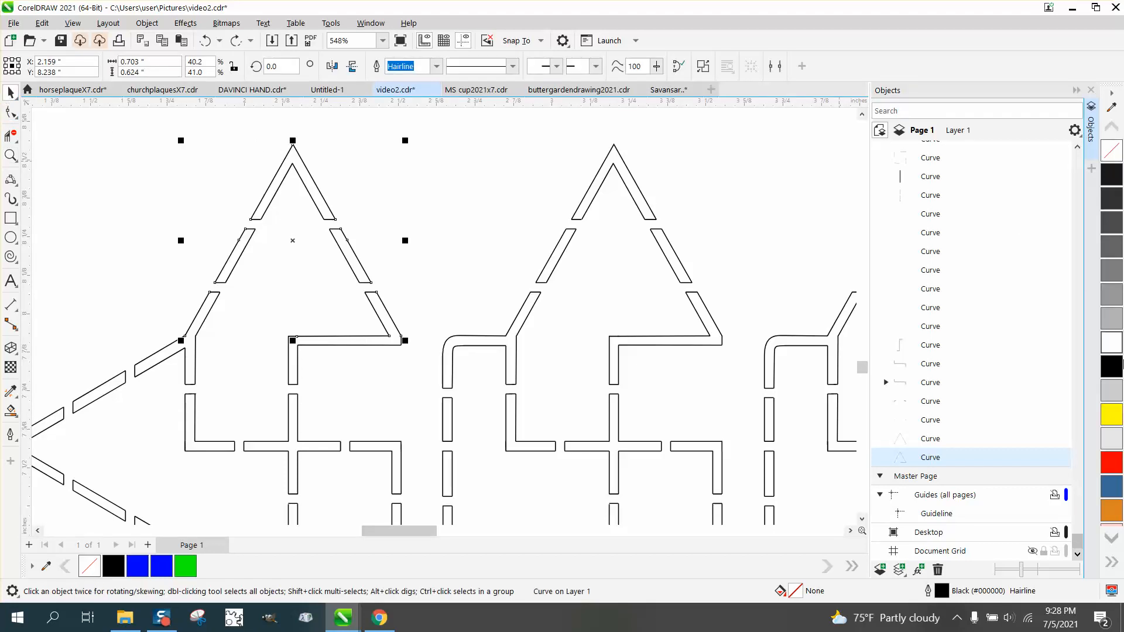
{"action": "right_click", "coordinate": [1110, 463]}
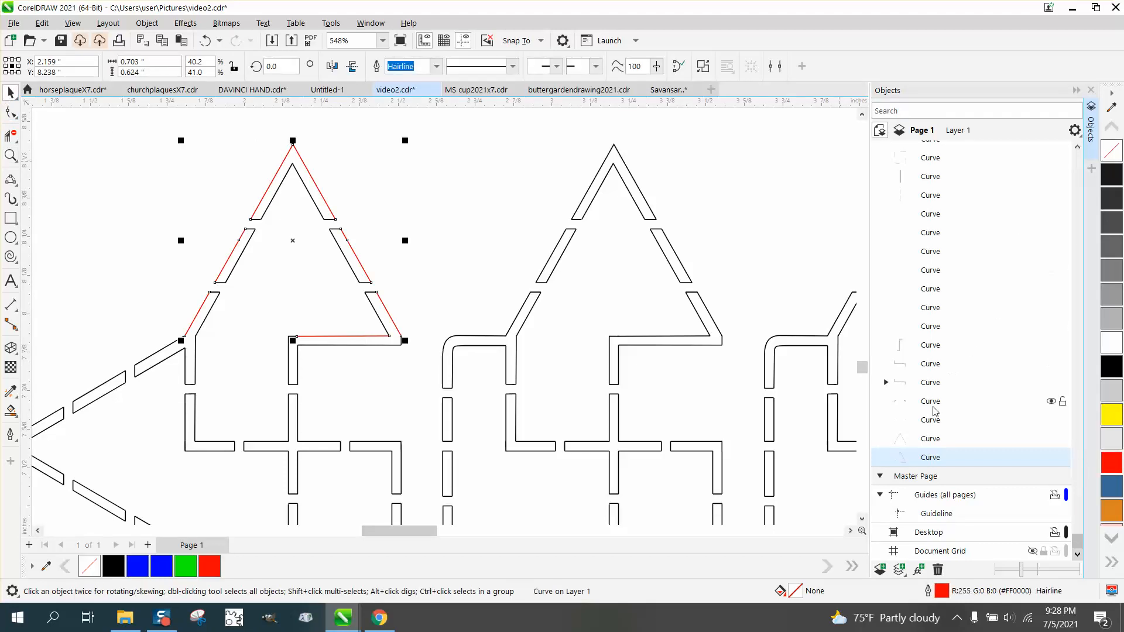
- Colour the arrowhead's inner outline curve and the short end lines at its lower gaps red
{"action": "left_click", "coordinate": [934, 441]}
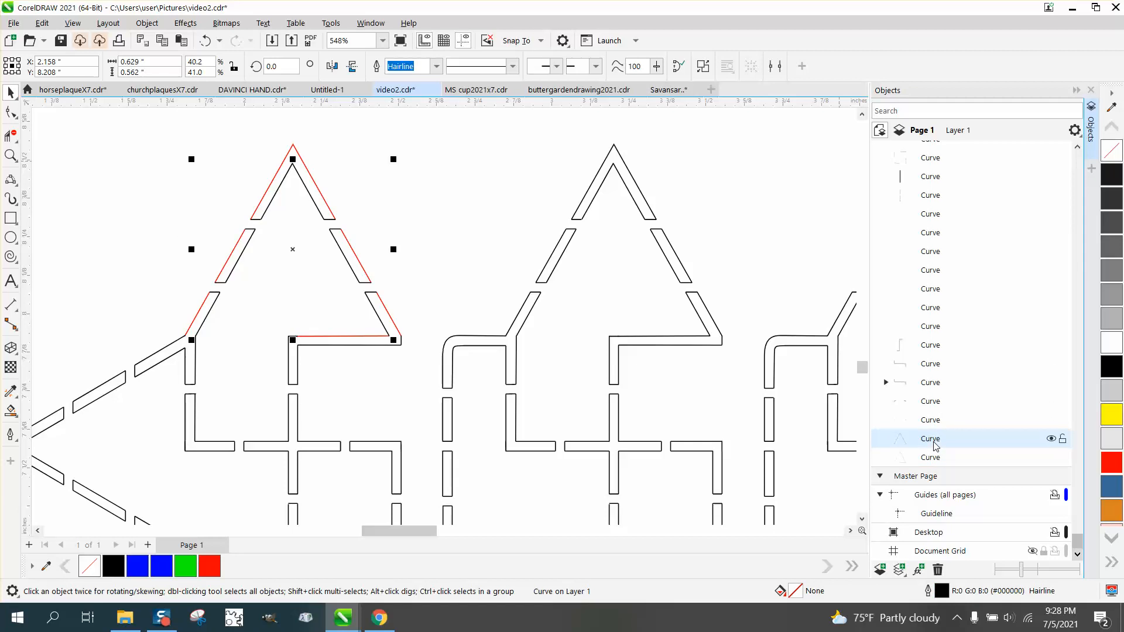
{"action": "right_click", "coordinate": [1112, 472]}
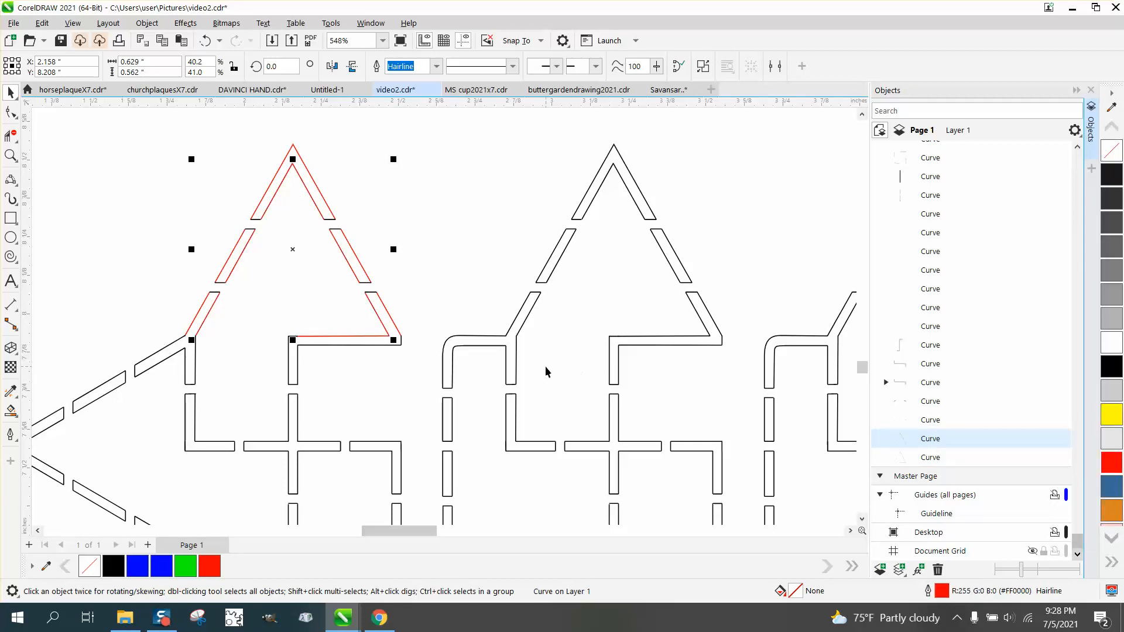
{"action": "left_click", "coordinate": [944, 421]}
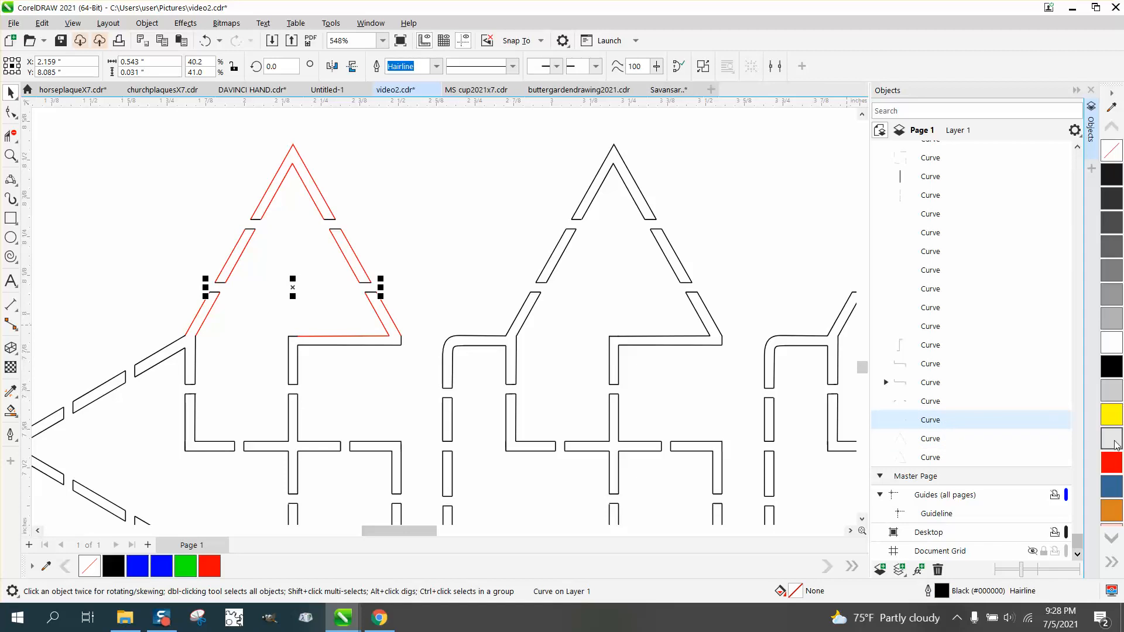
{"action": "right_click", "coordinate": [1115, 461]}
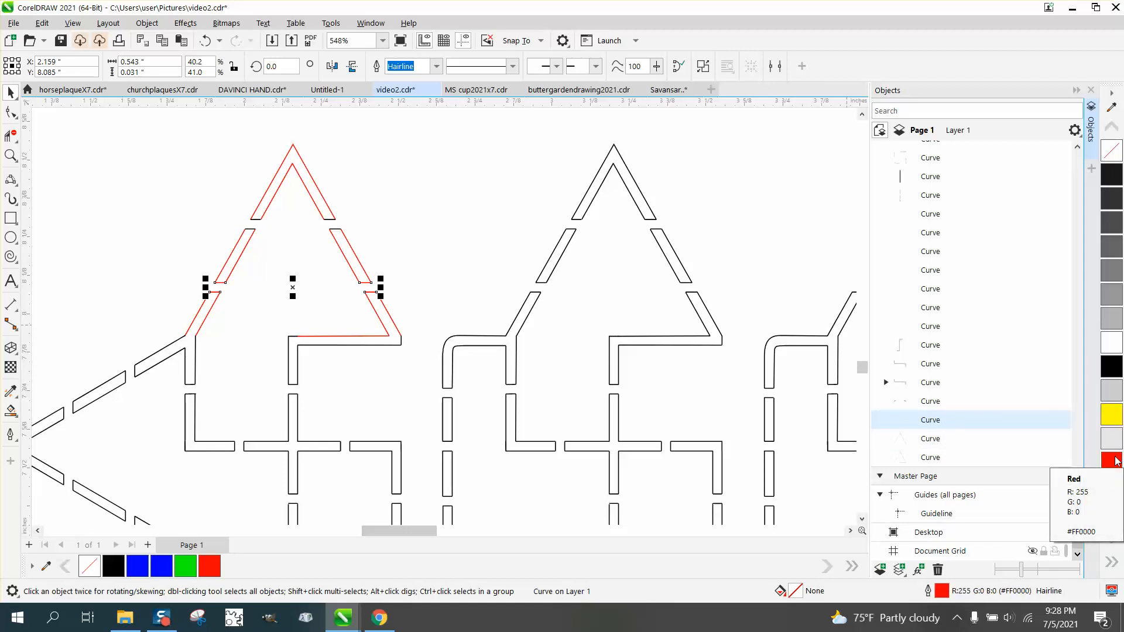
- Undo the red outline colours applied to the arrowhead's curves
{"action": "left_click", "coordinate": [206, 42]}
{"action": "left_click", "coordinate": [206, 42]}
{"action": "left_click", "coordinate": [206, 43]}
{"action": "left_click", "coordinate": [206, 42]}
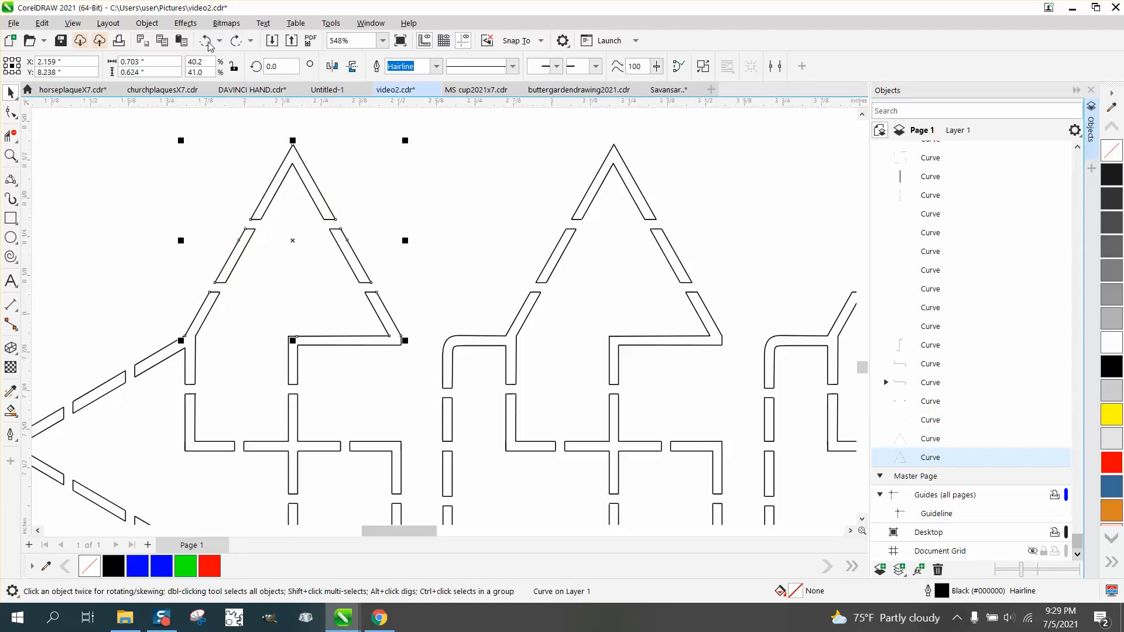
{"action": "left_click", "coordinate": [206, 42]}
- Select all objects and examine up close how the line ends meet at the gaps in the first top arrowhead
{"action": "key", "text": "ctrl+a"}
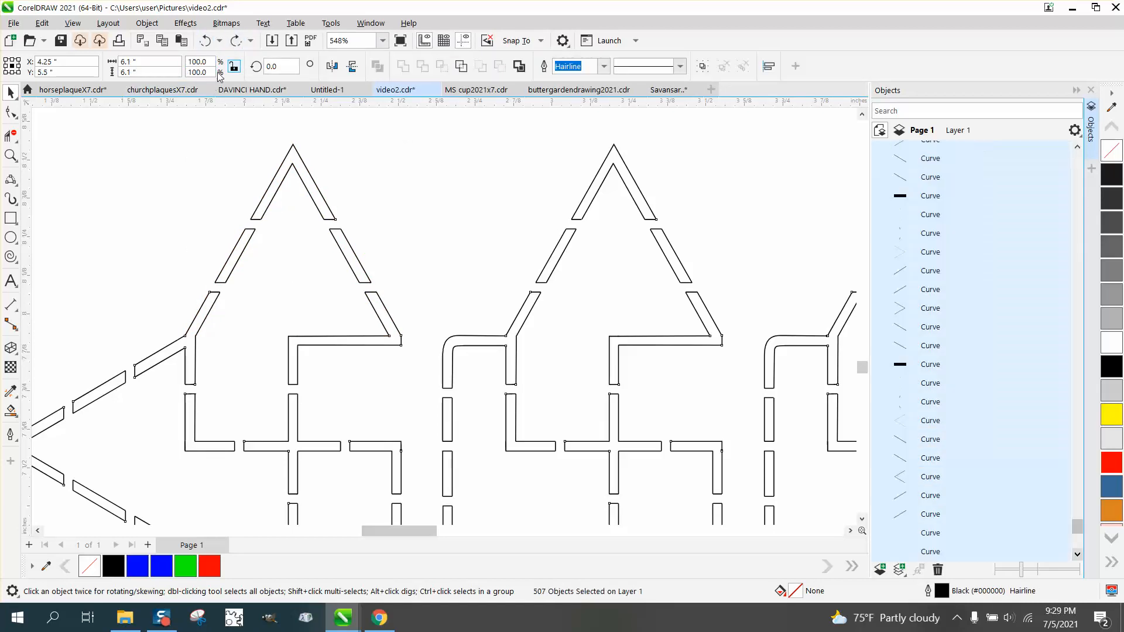
{"action": "left_click", "coordinate": [11, 155]}
{"action": "left_click_drag", "start_coordinate": [197, 206], "coordinate": [376, 248]}
{"action": "left_click_drag", "start_coordinate": [279, 261], "coordinate": [378, 301]}
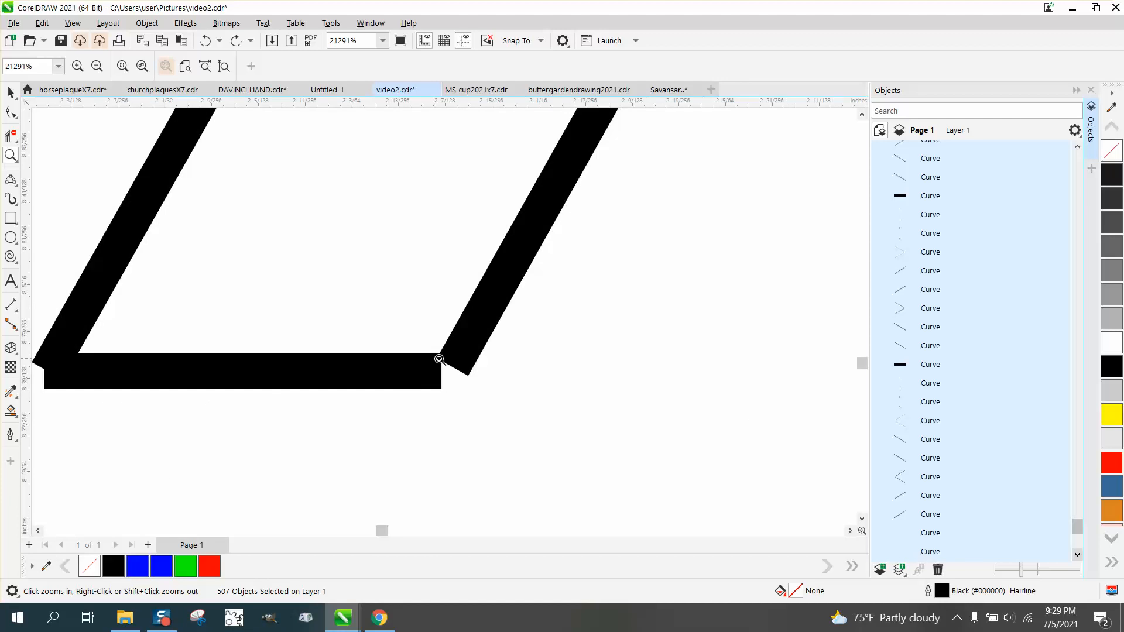
{"action": "scroll", "coordinate": [324, 349], "scroll_direction": "down", "scroll_amount": 1}
{"action": "scroll", "coordinate": [324, 350], "scroll_direction": "down", "scroll_amount": 2}
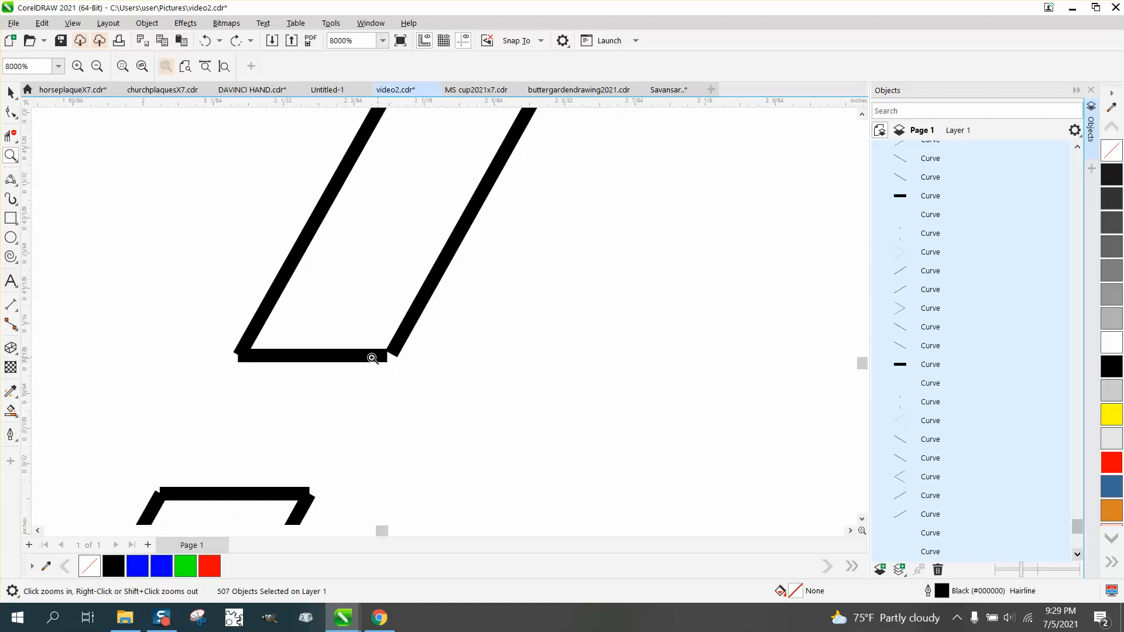
{"action": "left_click", "coordinate": [10, 92]}
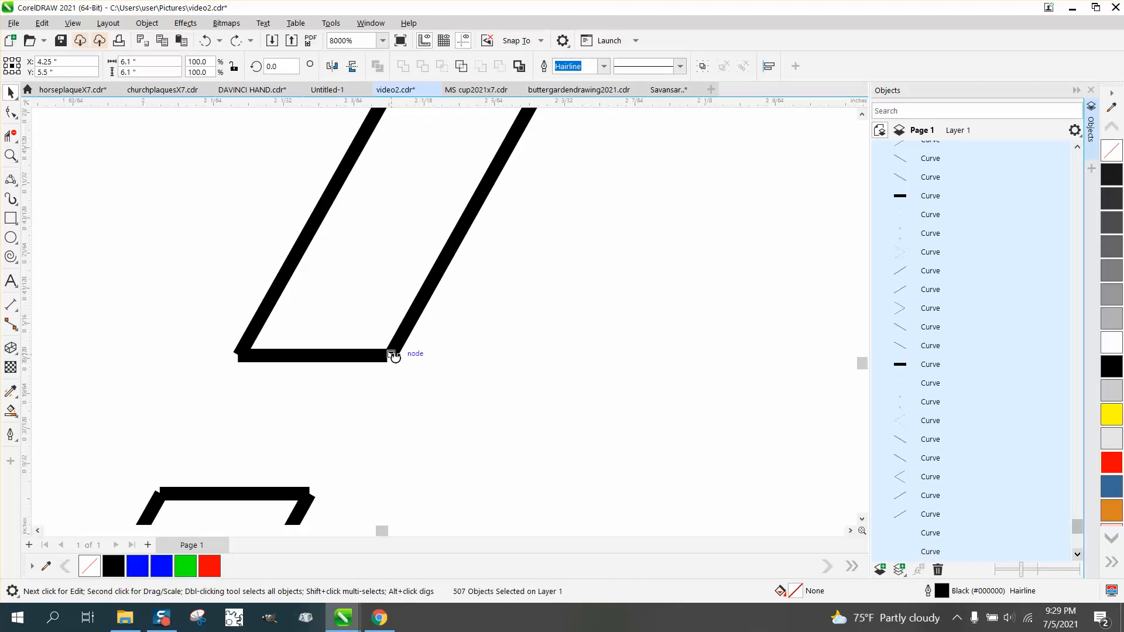
{"action": "scroll", "coordinate": [388, 355], "scroll_direction": "down", "scroll_amount": 1}
{"action": "scroll", "coordinate": [367, 362], "scroll_direction": "down", "scroll_amount": 7}
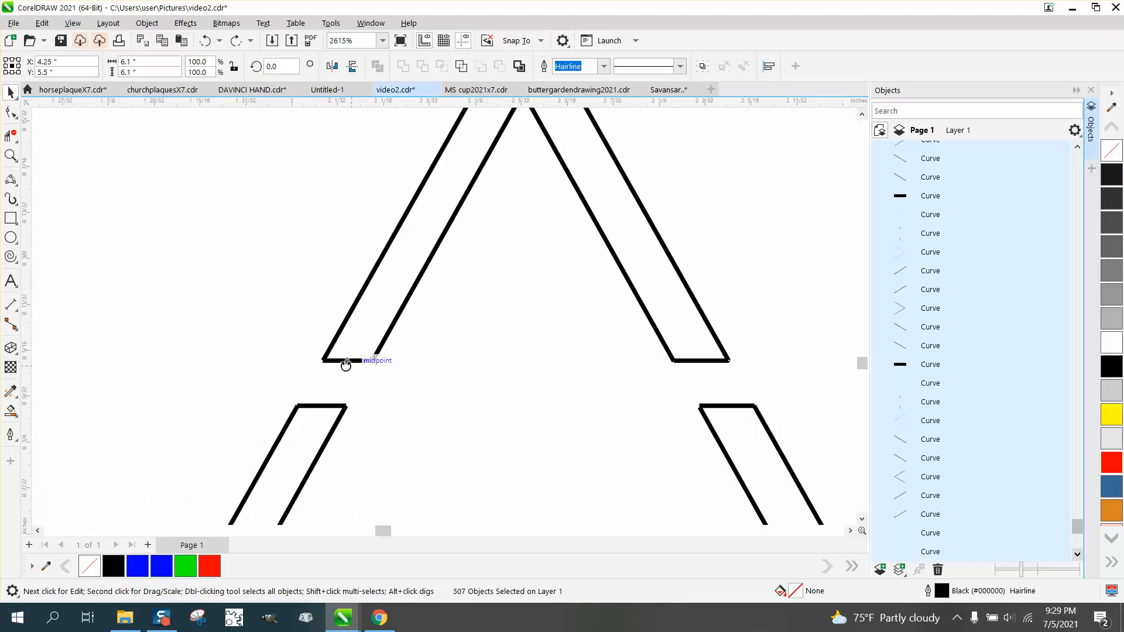
{"action": "scroll", "coordinate": [347, 353], "scroll_direction": "down", "scroll_amount": 4}
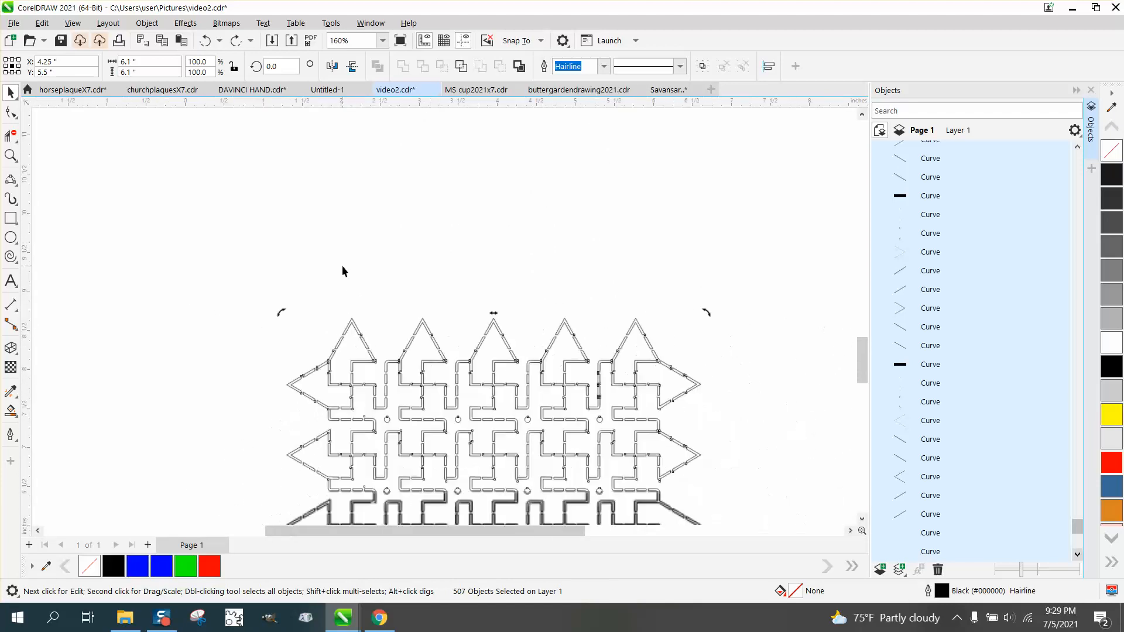
{"action": "left_click_drag", "start_coordinate": [384, 370], "coordinate": [499, 431]}
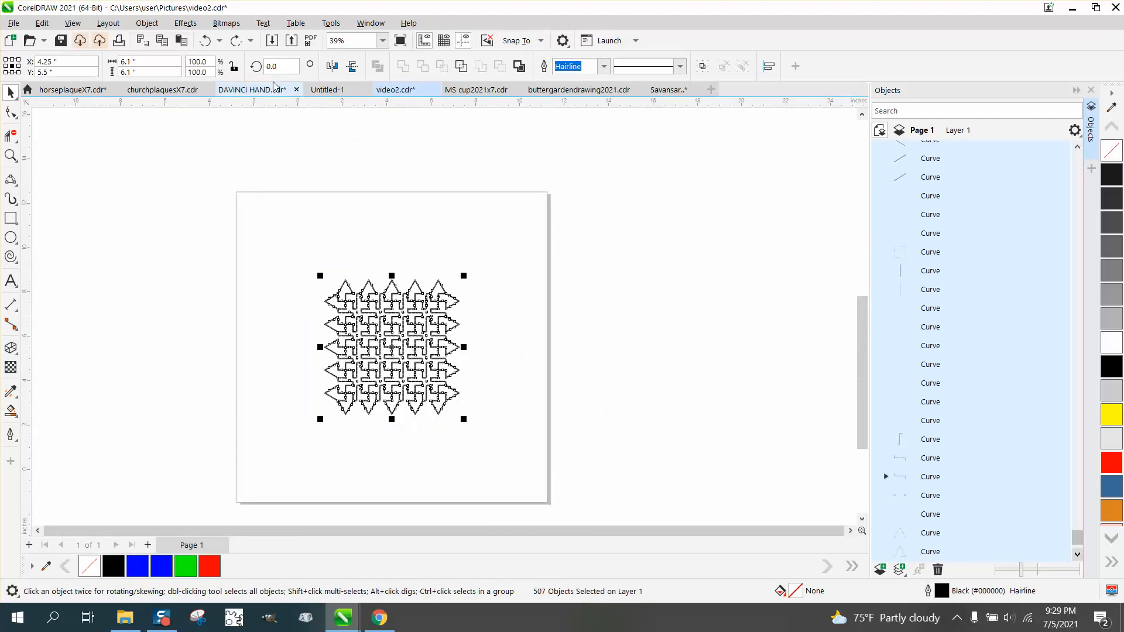
- Break all selected objects apart, then reselect the whole pattern and weld it into a single curve
{"action": "left_click", "coordinate": [147, 23]}
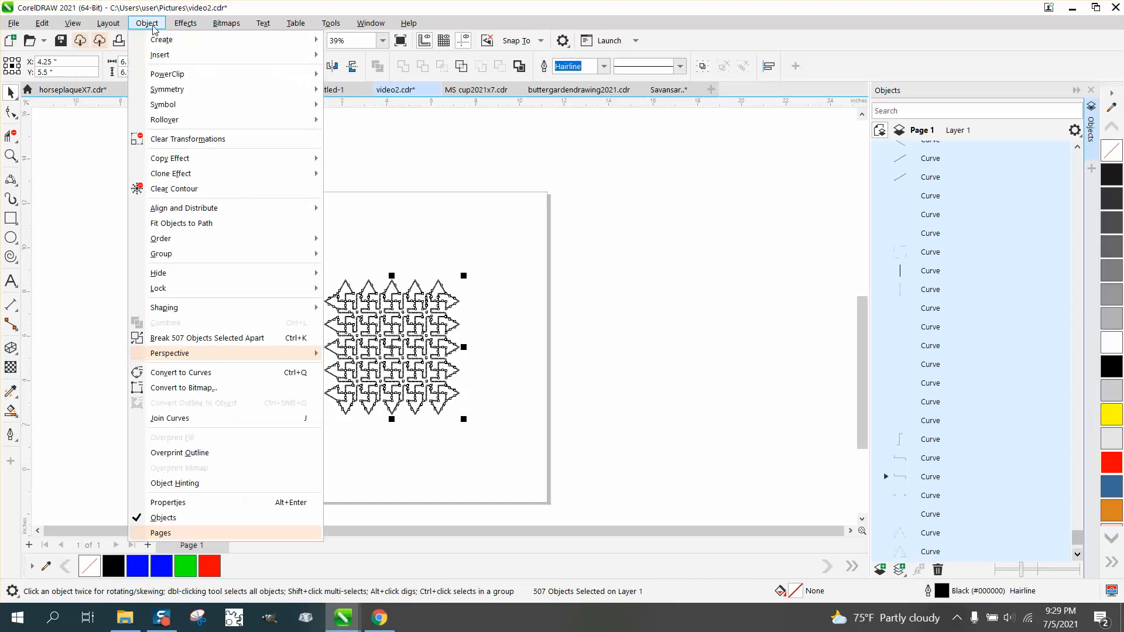
{"action": "left_click", "coordinate": [212, 338]}
{"action": "left_click_drag", "start_coordinate": [281, 255], "coordinate": [391, 361]}
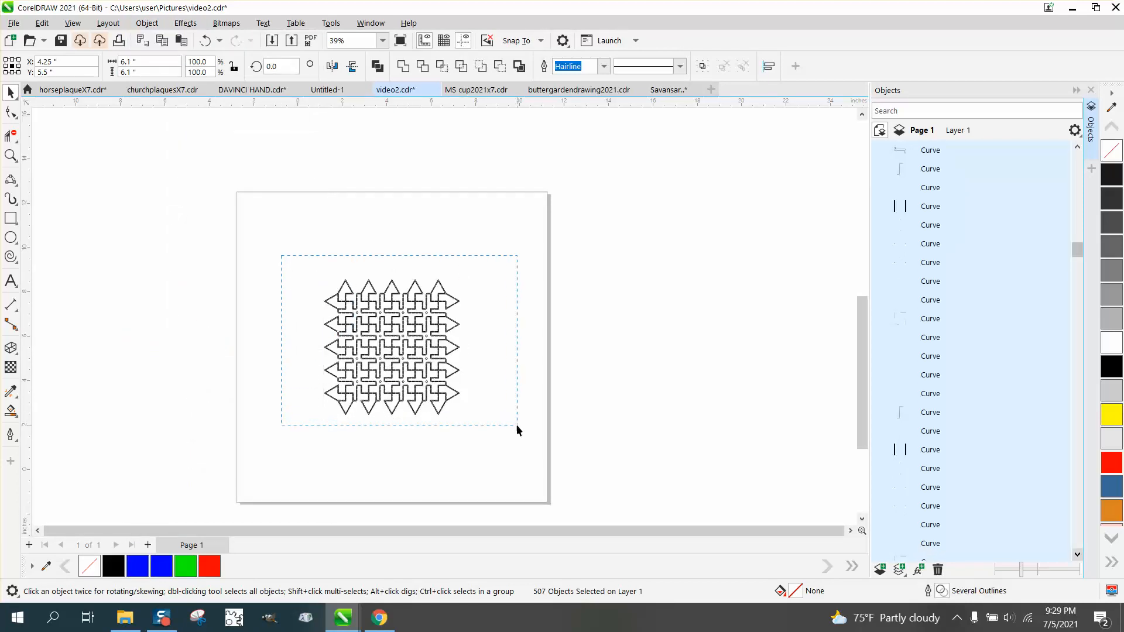
{"action": "left_click_drag", "start_coordinate": [517, 427], "coordinate": [517, 428]}
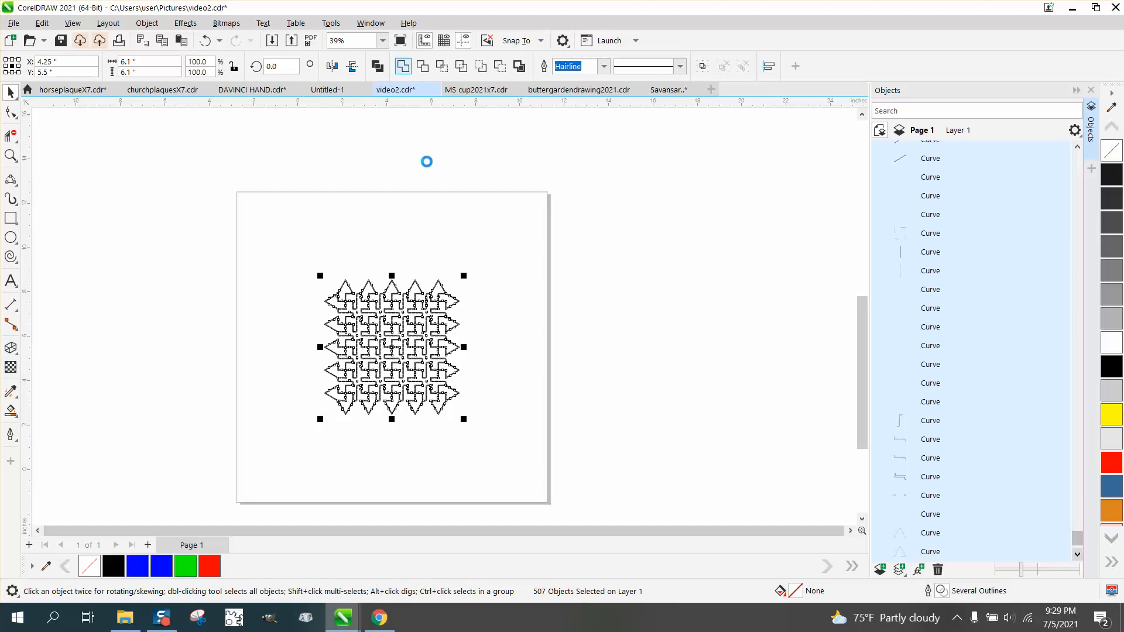
- Examine the welded curve's corners below the first top arrowhead to see whether the line ends join
{"action": "left_click", "coordinate": [11, 155]}
{"action": "left_click_drag", "start_coordinate": [492, 410], "coordinate": [529, 436]}
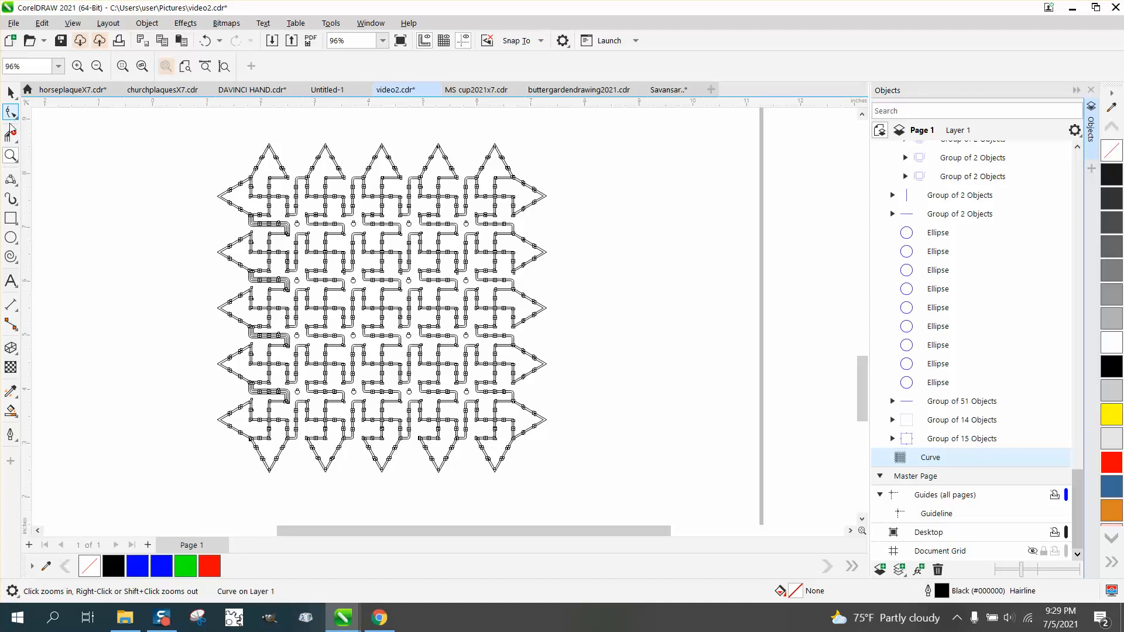
{"action": "left_click_drag", "start_coordinate": [260, 168], "coordinate": [325, 199]}
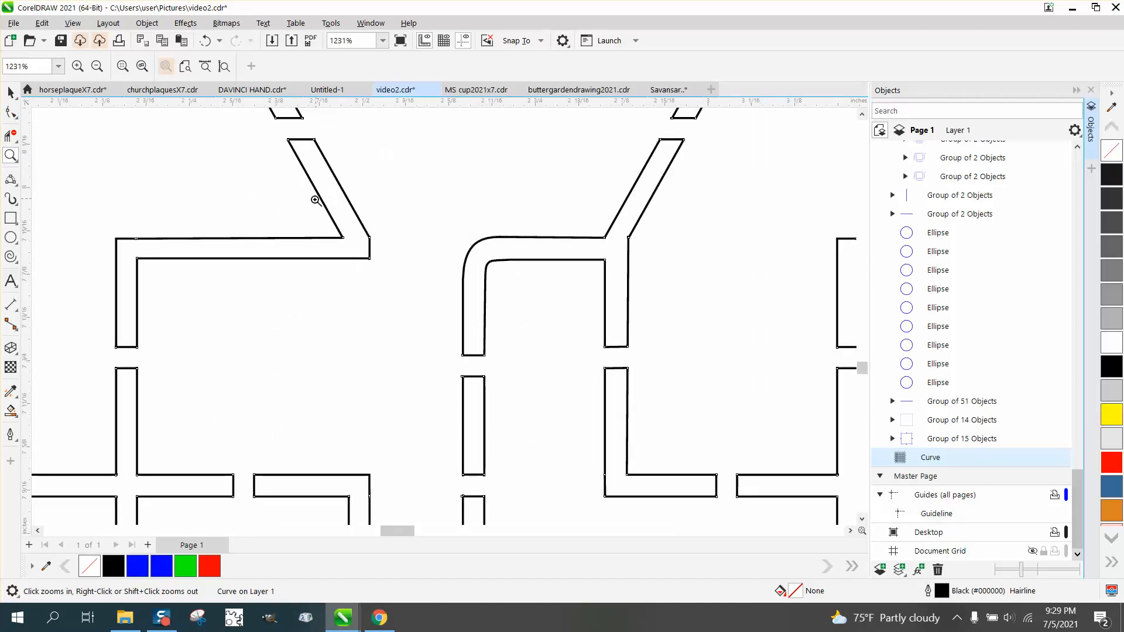
{"action": "left_click_drag", "start_coordinate": [121, 232], "coordinate": [167, 252]}
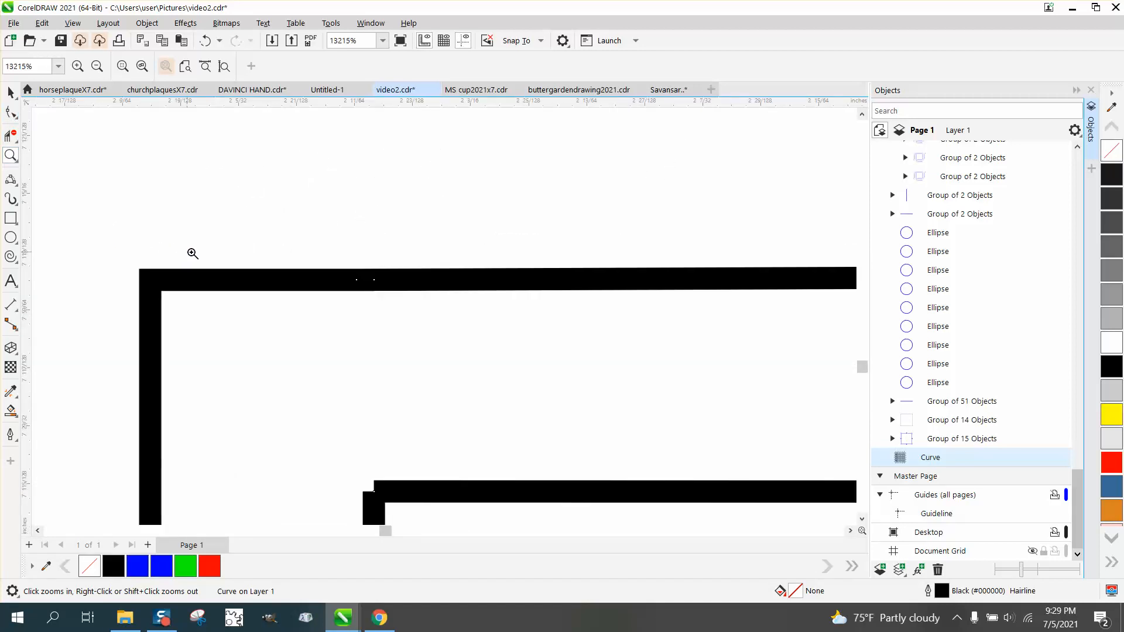
{"action": "scroll", "coordinate": [329, 265], "scroll_direction": "down", "scroll_amount": 4}
{"action": "left_click_drag", "start_coordinate": [366, 304], "coordinate": [409, 339]}
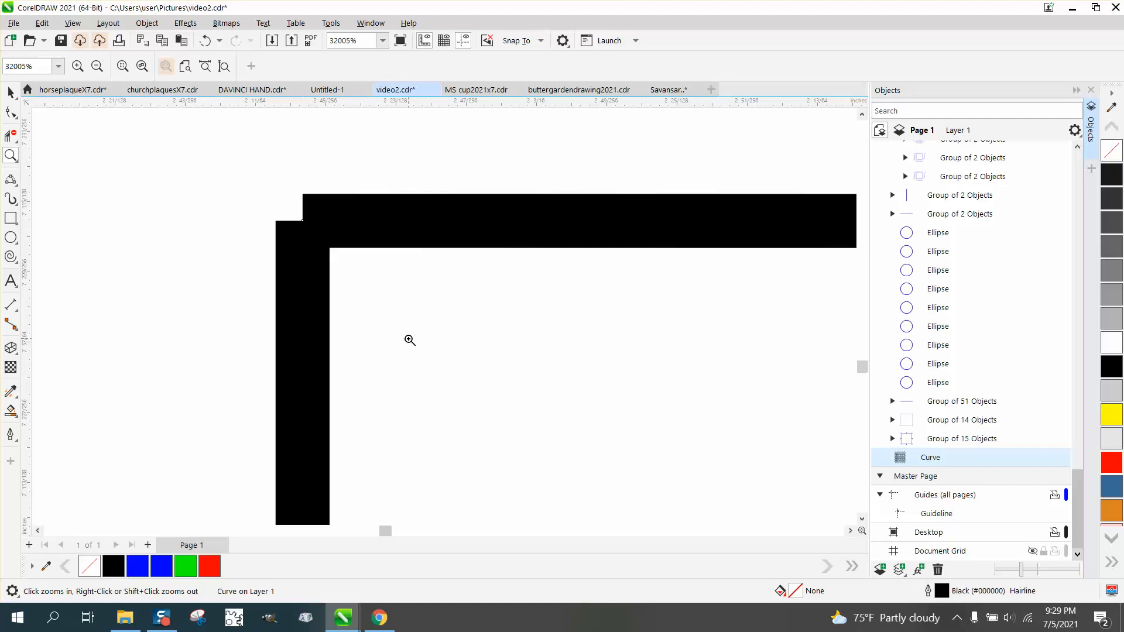
- Show the nodes of the whole welded curve and open the Join Curves docker in place of the Objects docker
{"action": "scroll", "coordinate": [213, 258], "scroll_direction": "down", "scroll_amount": 6}
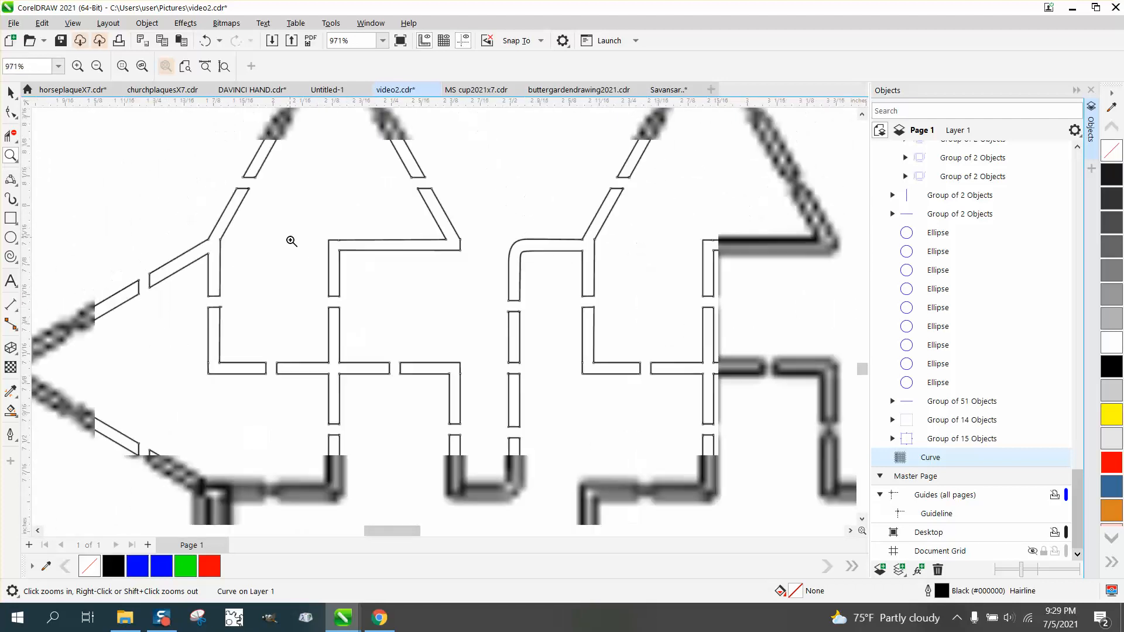
{"action": "scroll", "coordinate": [291, 241], "scroll_direction": "down", "scroll_amount": 4}
{"action": "left_click", "coordinate": [11, 112]}
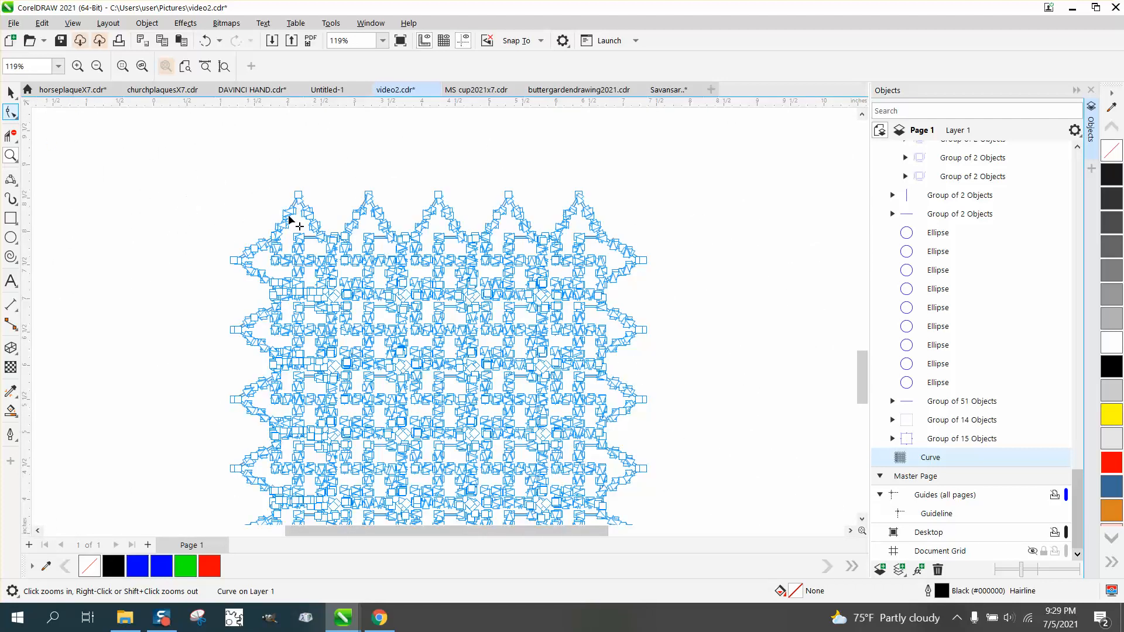
{"action": "scroll", "coordinate": [245, 181], "scroll_direction": "down", "scroll_amount": 1}
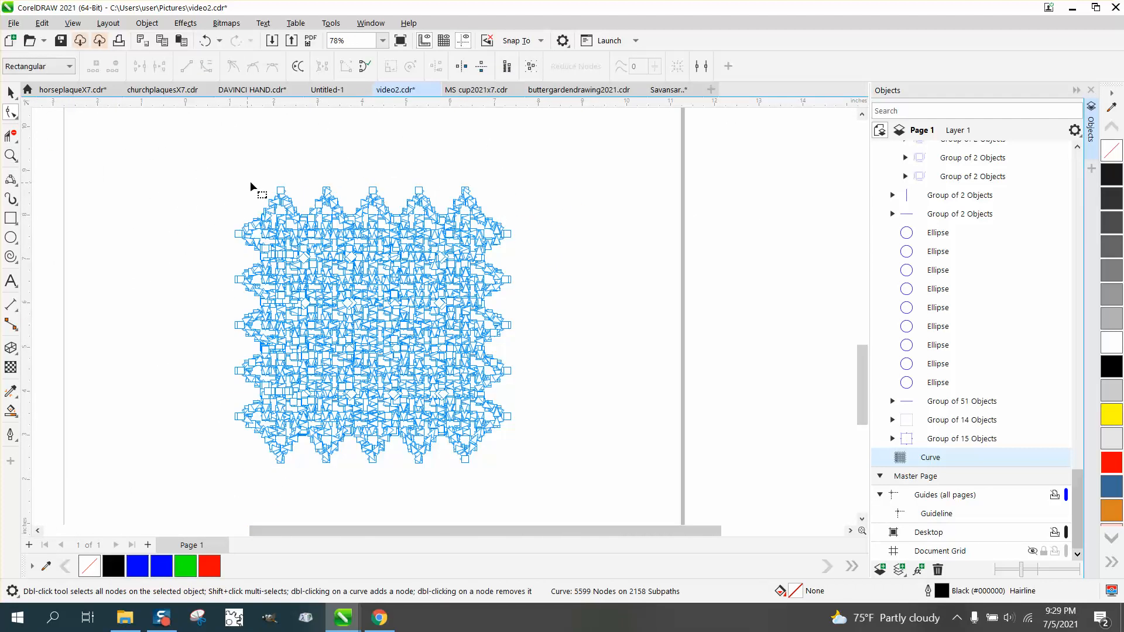
{"action": "left_click", "coordinate": [1091, 90]}
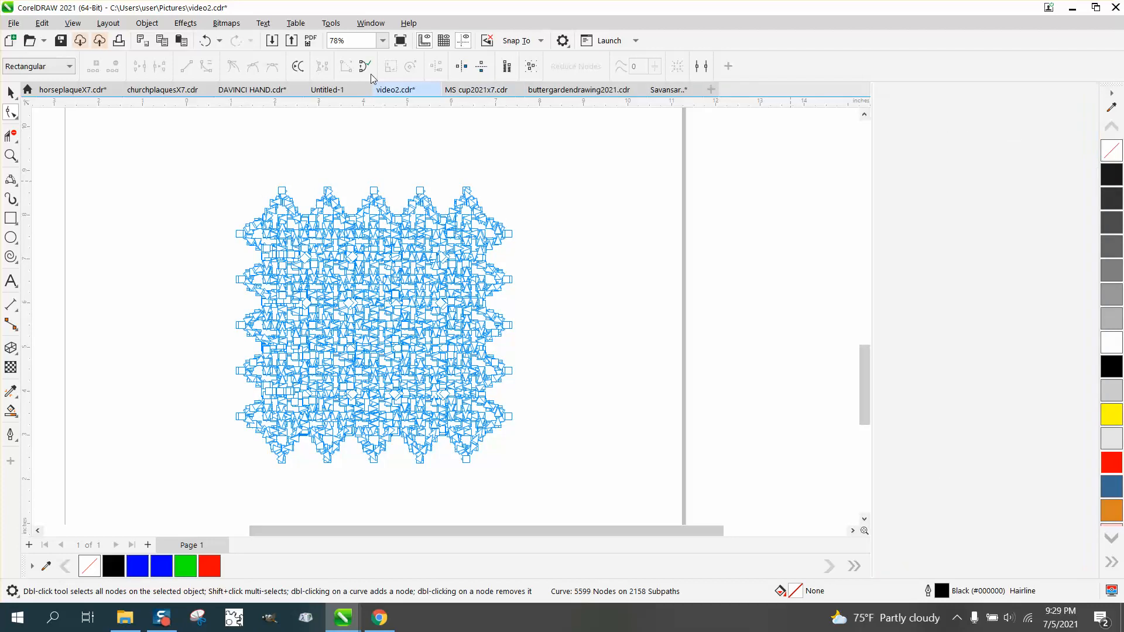
{"action": "left_click", "coordinate": [371, 23]}
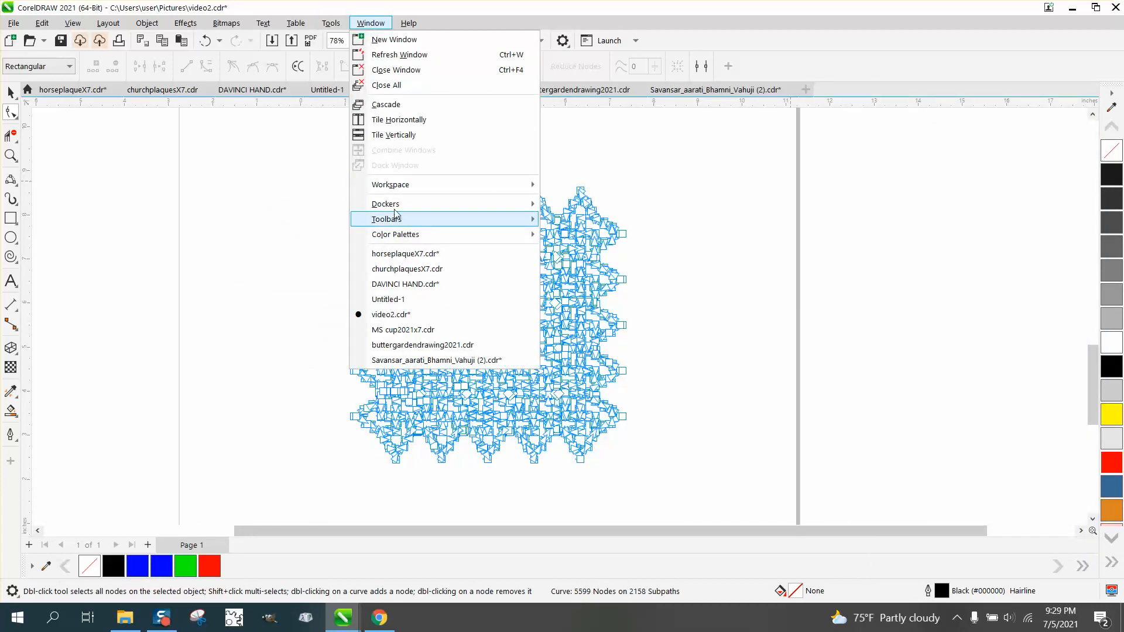
{"action": "mouse_move", "coordinate": [406, 203]}
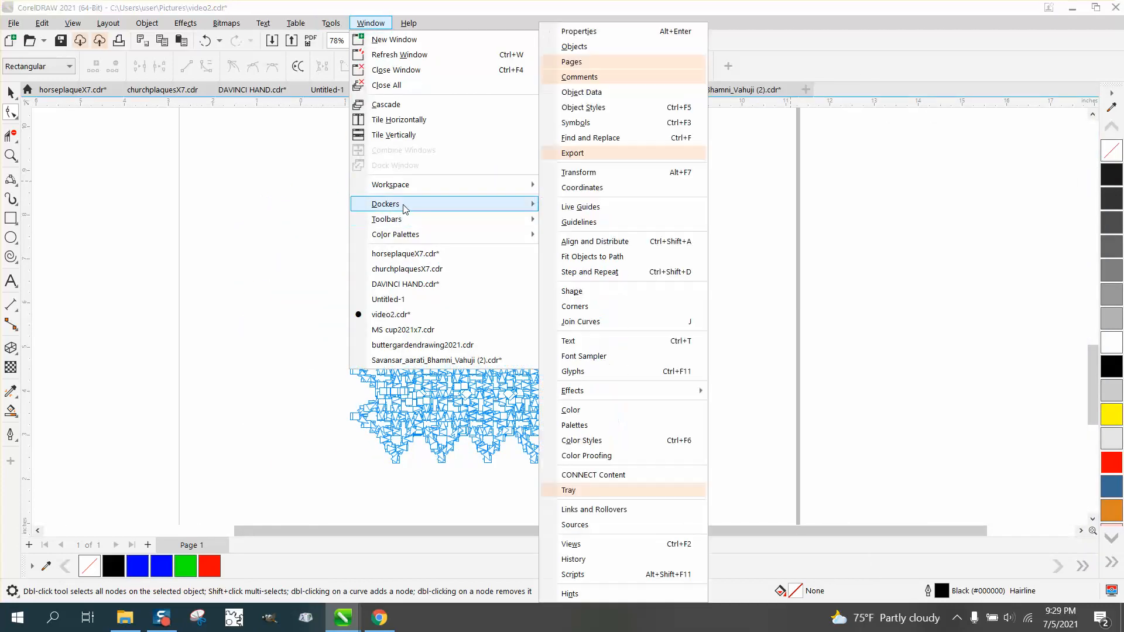
{"action": "left_click", "coordinate": [595, 325]}
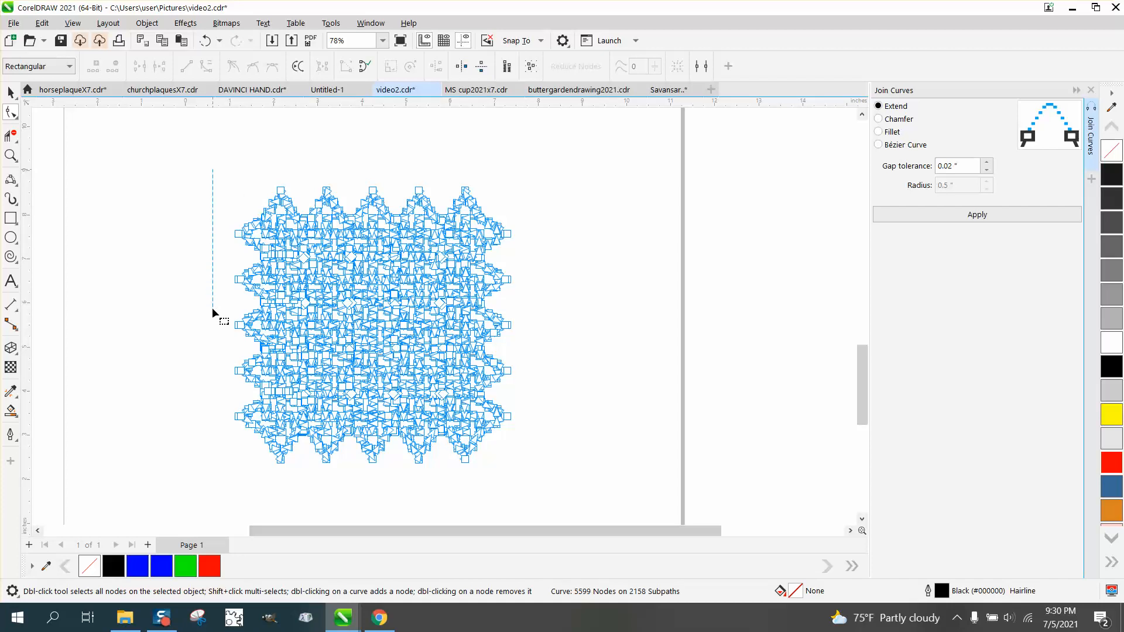
- Select all nodes of the welded curve and join them with the Extend option at a 0.02" gap tolerance
{"action": "mouse_move", "coordinate": [213, 310]}
{"action": "left_mouse_down"}
{"action": "mouse_move", "coordinate": [194, 378]}
{"action": "mouse_move", "coordinate": [253, 473]}
{"action": "mouse_move", "coordinate": [549, 486]}
{"action": "left_mouse_up"}
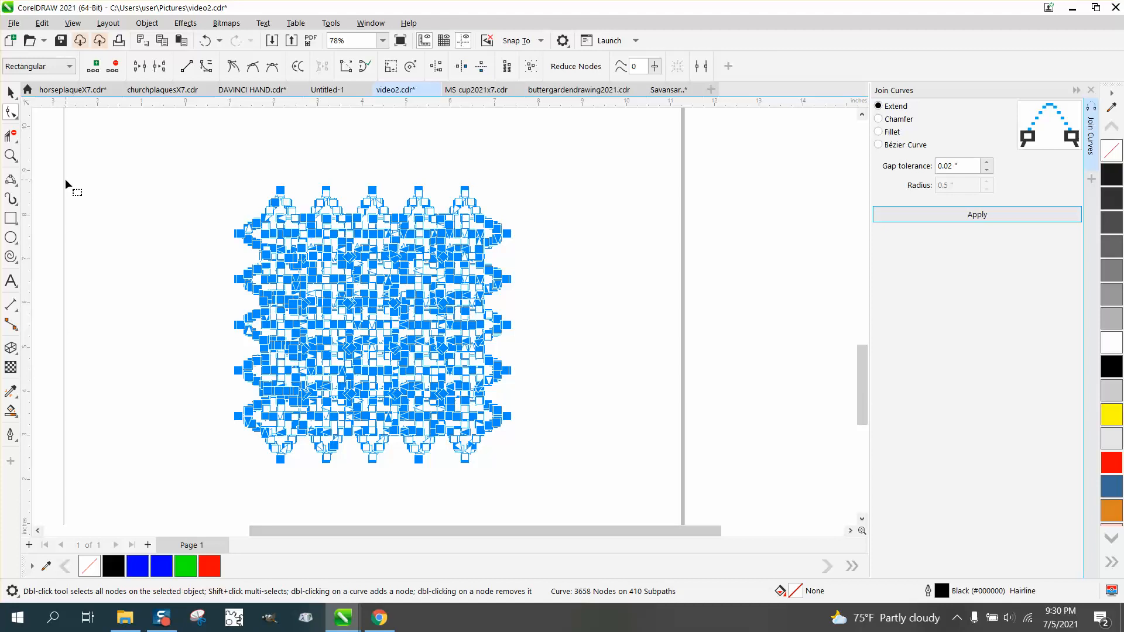
- Examine up close how the line ends meet at the gaps in the first top arrowhead after the join
{"action": "left_click", "coordinate": [11, 155]}
{"action": "left_click_drag", "start_coordinate": [241, 181], "coordinate": [379, 244]}
{"action": "left_click_drag", "start_coordinate": [244, 236], "coordinate": [564, 290]}
{"action": "scroll", "coordinate": [487, 265], "scroll_direction": "down", "scroll_amount": 3}
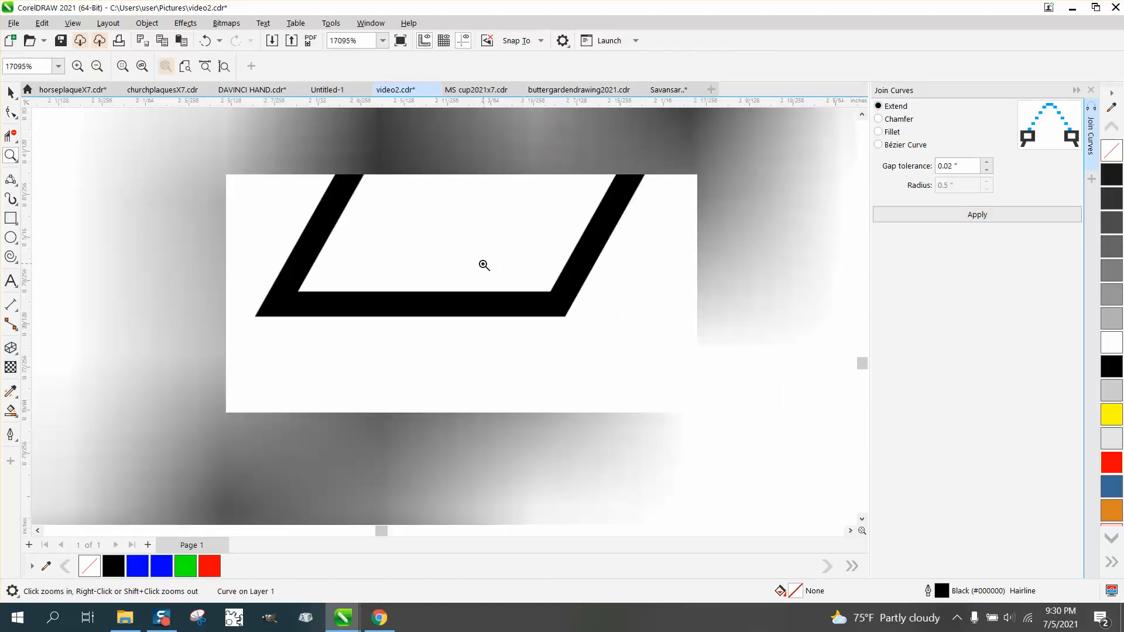
{"action": "scroll", "coordinate": [479, 287], "scroll_direction": "down", "scroll_amount": 1}
{"action": "left_click_drag", "start_coordinate": [461, 438], "coordinate": [464, 440]}
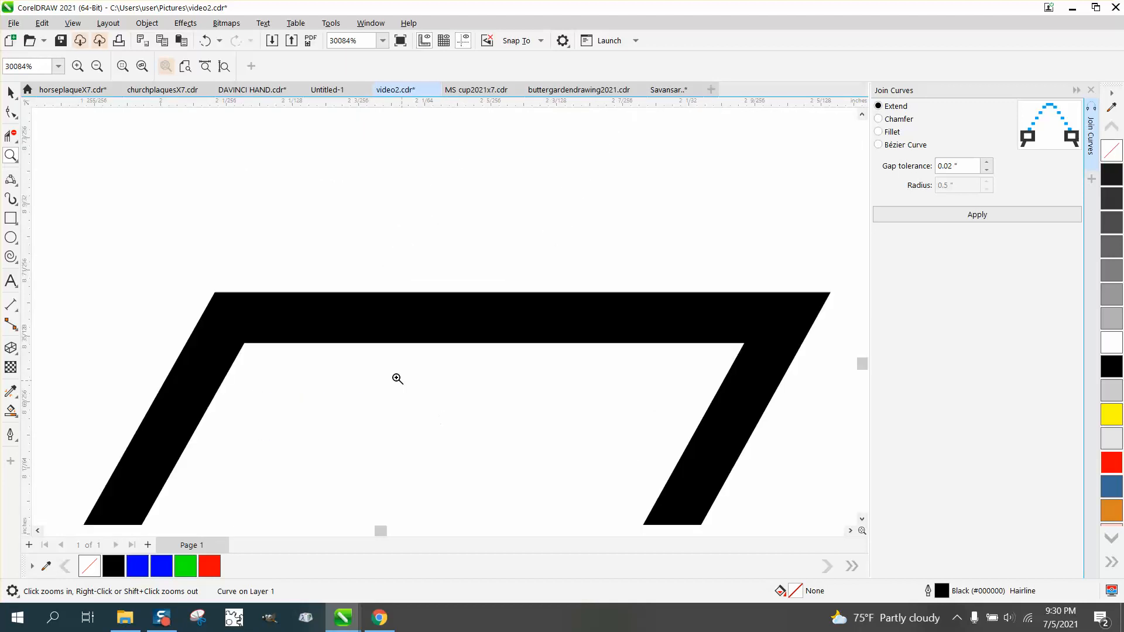
{"action": "scroll", "coordinate": [266, 268], "scroll_direction": "down", "scroll_amount": 5}
{"action": "left_click", "coordinate": [12, 93]}
{"action": "scroll", "coordinate": [424, 271], "scroll_direction": "down", "scroll_amount": 13}
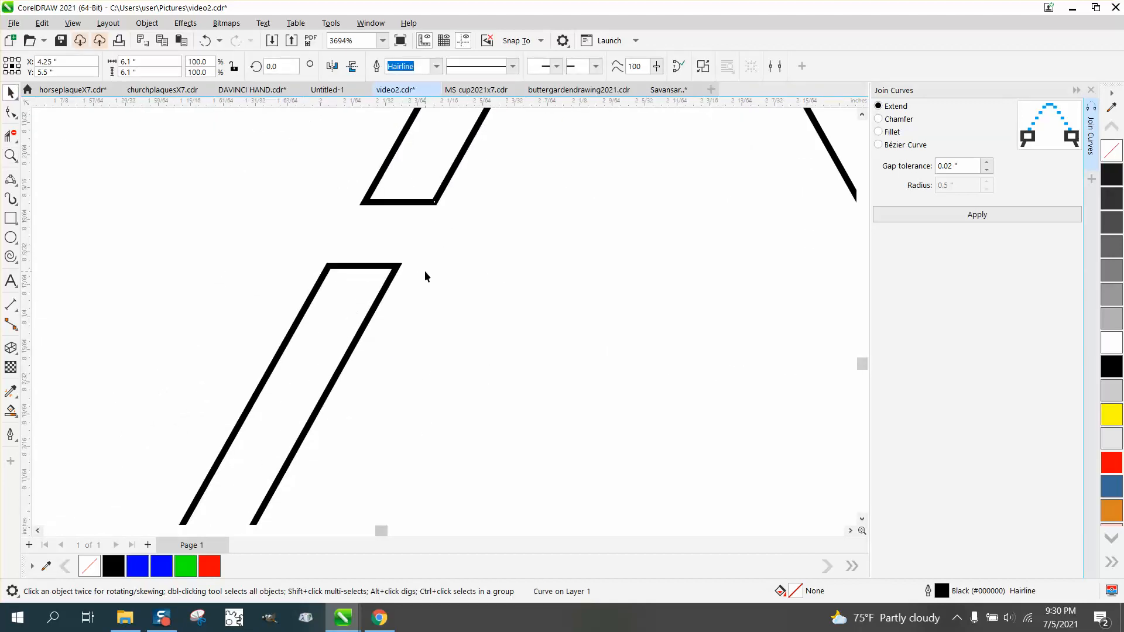
{"action": "scroll", "coordinate": [402, 258], "scroll_direction": "down", "scroll_amount": 3}
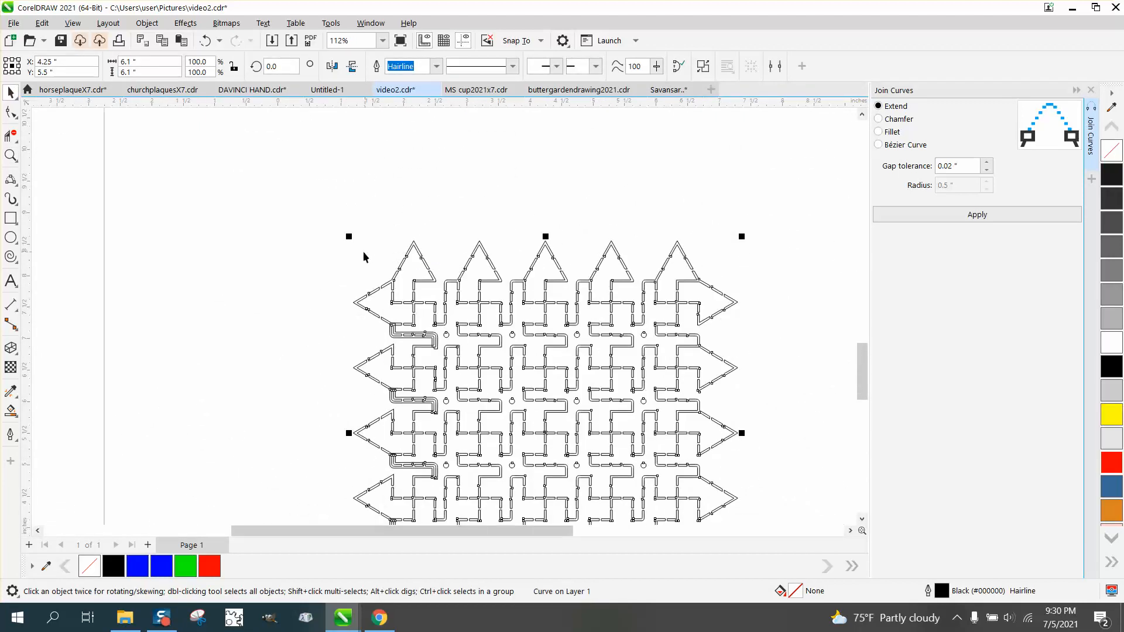
- Break the joined pattern curve apart into separate objects and deselect them
{"action": "left_click_drag", "start_coordinate": [662, 524], "coordinate": [665, 522]}
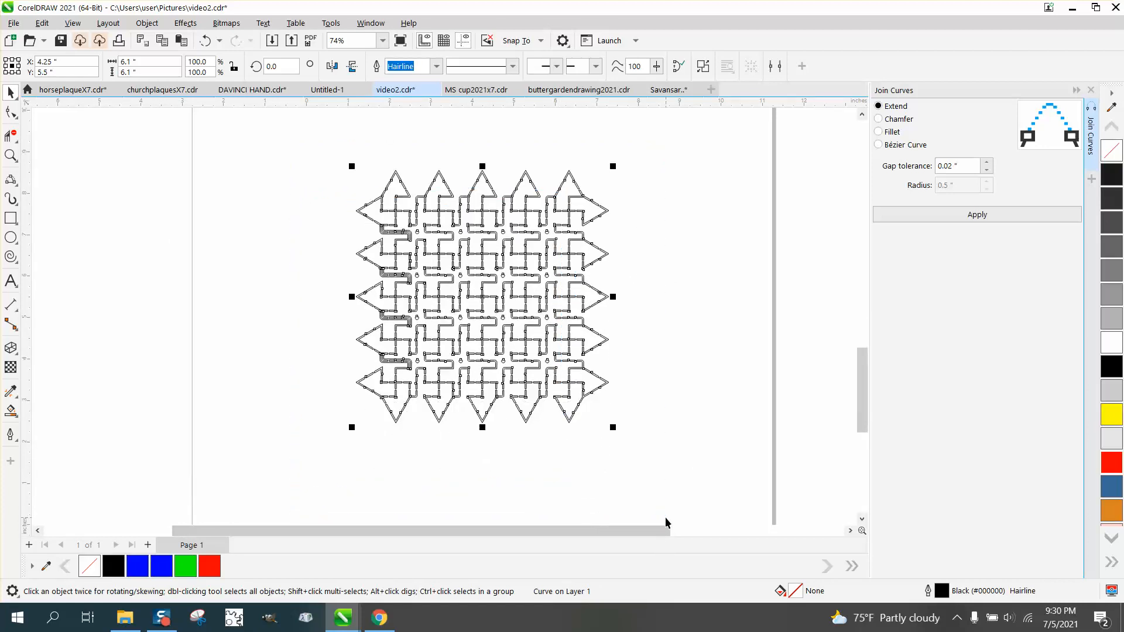
{"action": "left_click", "coordinate": [147, 23]}
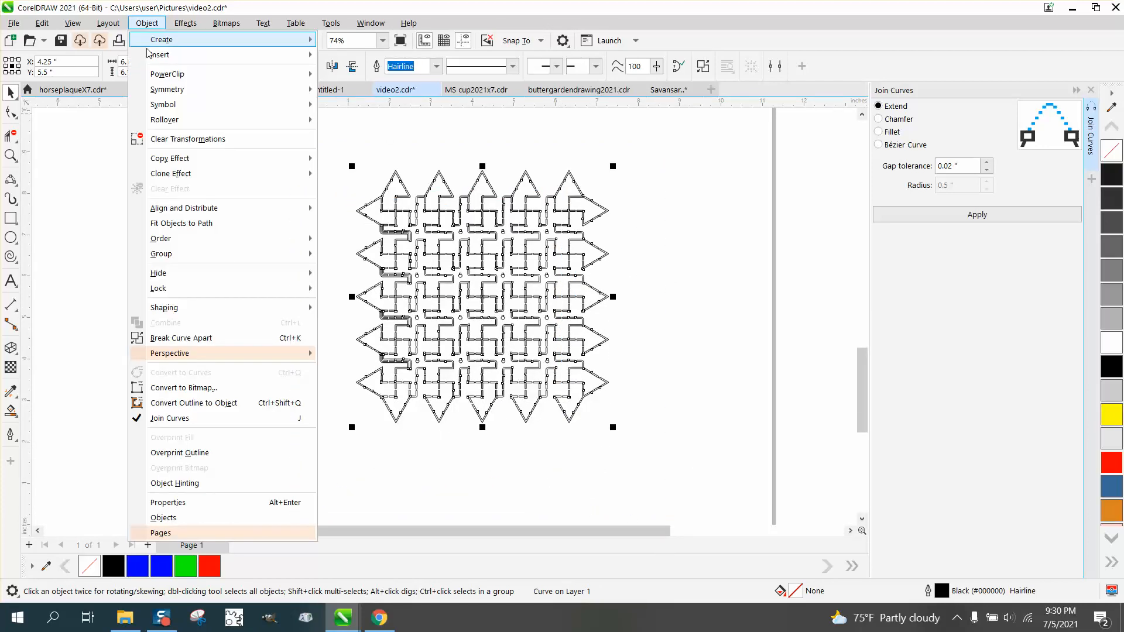
{"action": "left_click", "coordinate": [176, 334]}
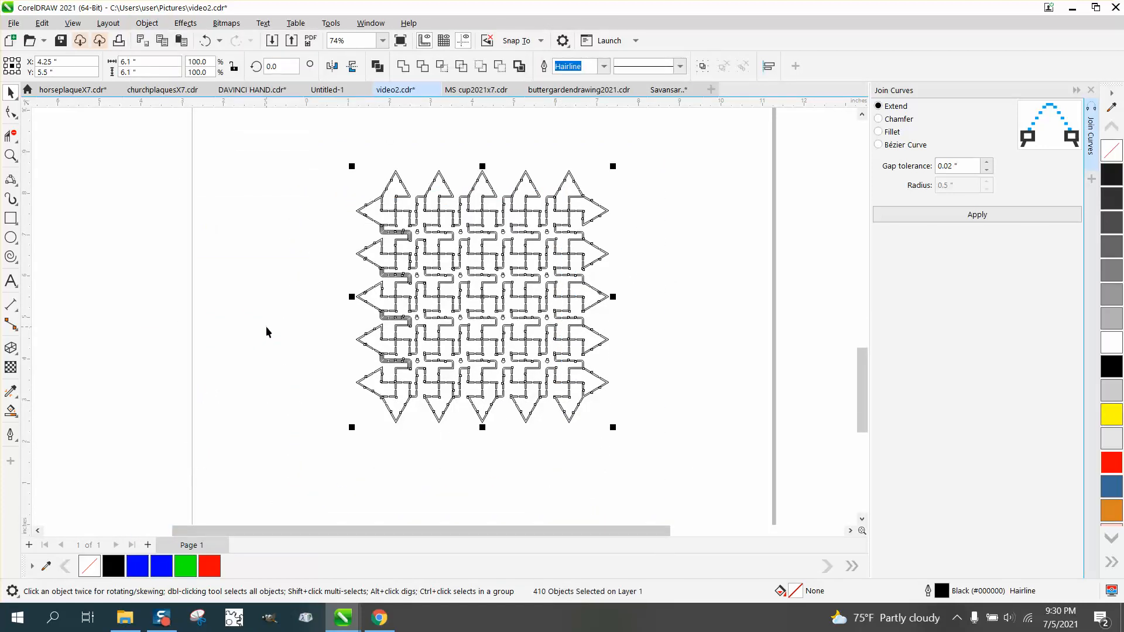
{"action": "left_click", "coordinate": [334, 292]}
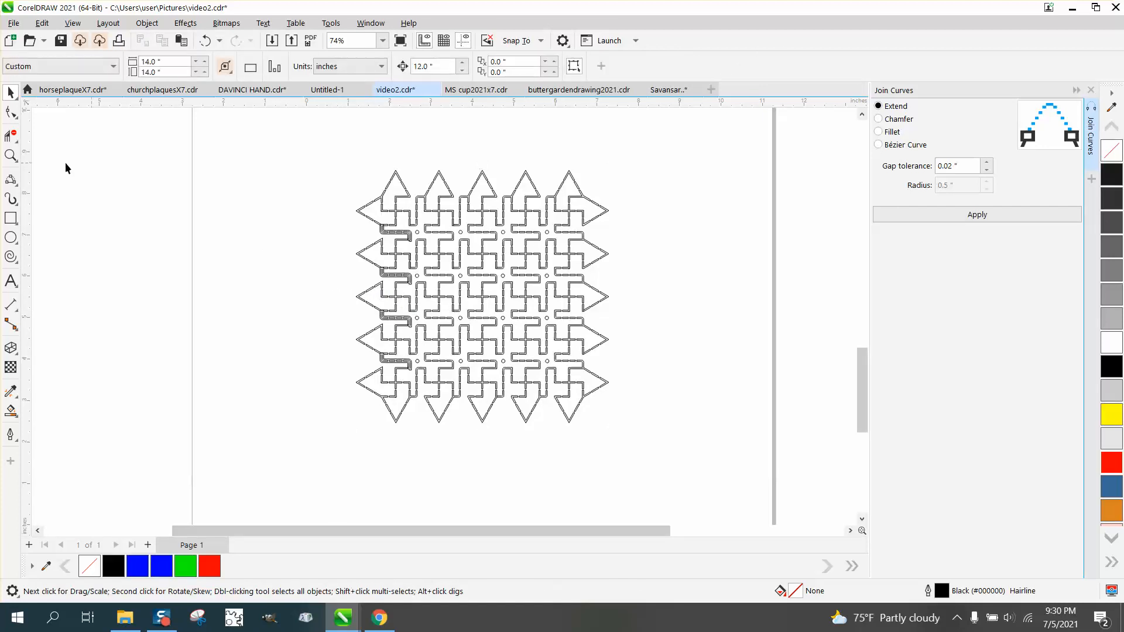
- Examine the outlines along the pattern's left edge, around the bent strip between the first two arrowheads
{"action": "left_click", "coordinate": [10, 156]}
{"action": "left_click_drag", "start_coordinate": [368, 194], "coordinate": [433, 250]}
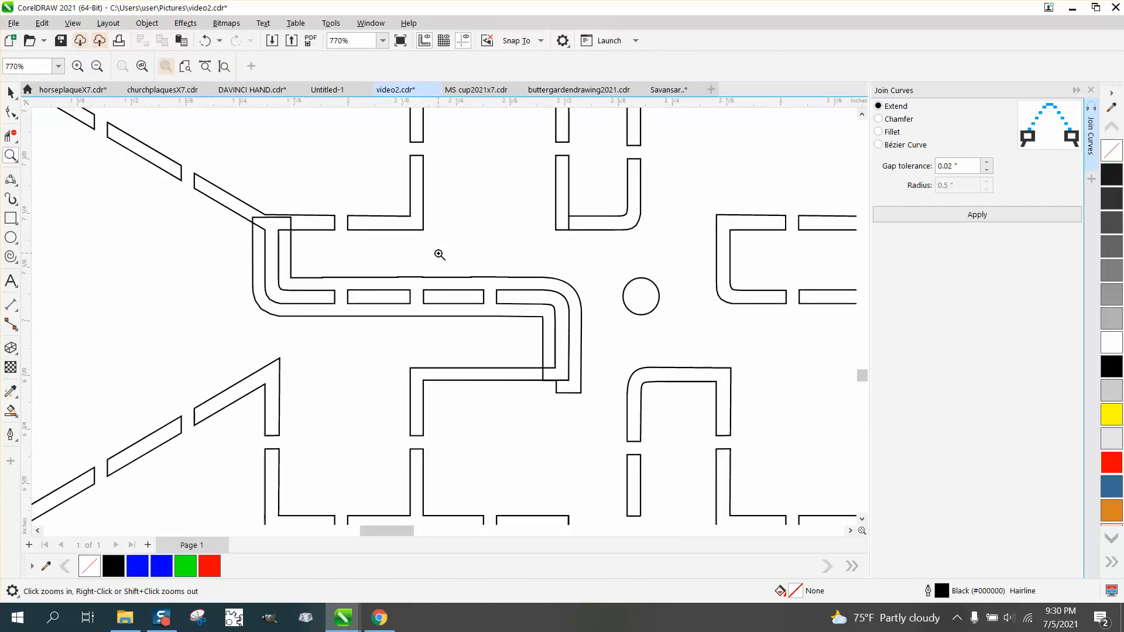
{"action": "right_click", "coordinate": [439, 254]}
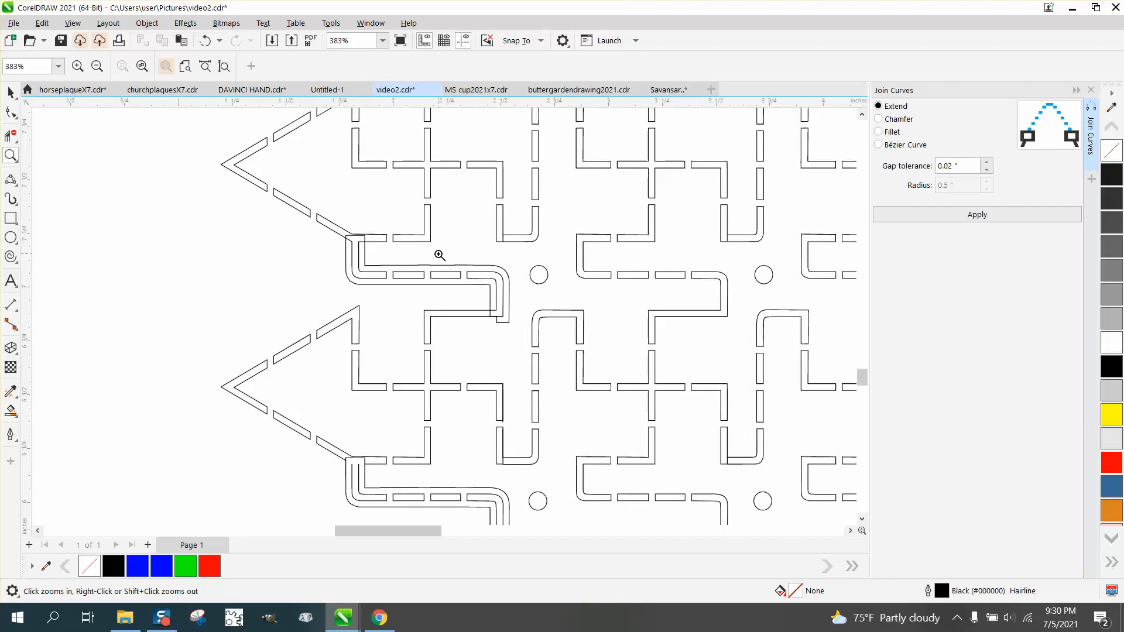
- Undo the curve break-apart, the curve join and the weld
{"action": "left_click", "coordinate": [206, 41]}
{"action": "left_click", "coordinate": [206, 41]}
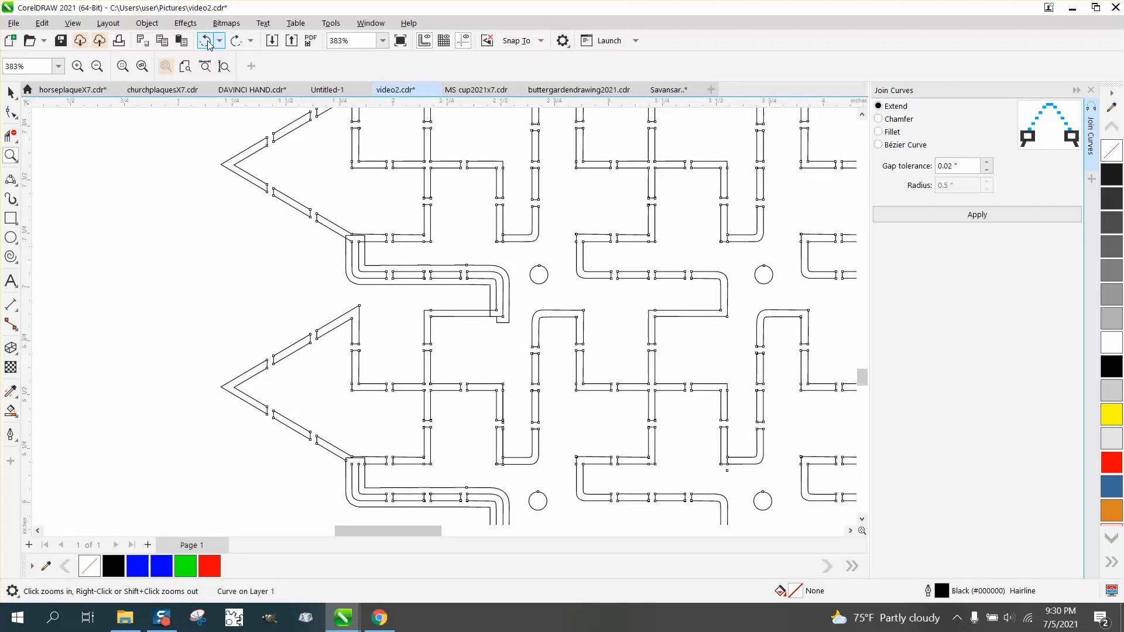
{"action": "left_click", "coordinate": [206, 41]}
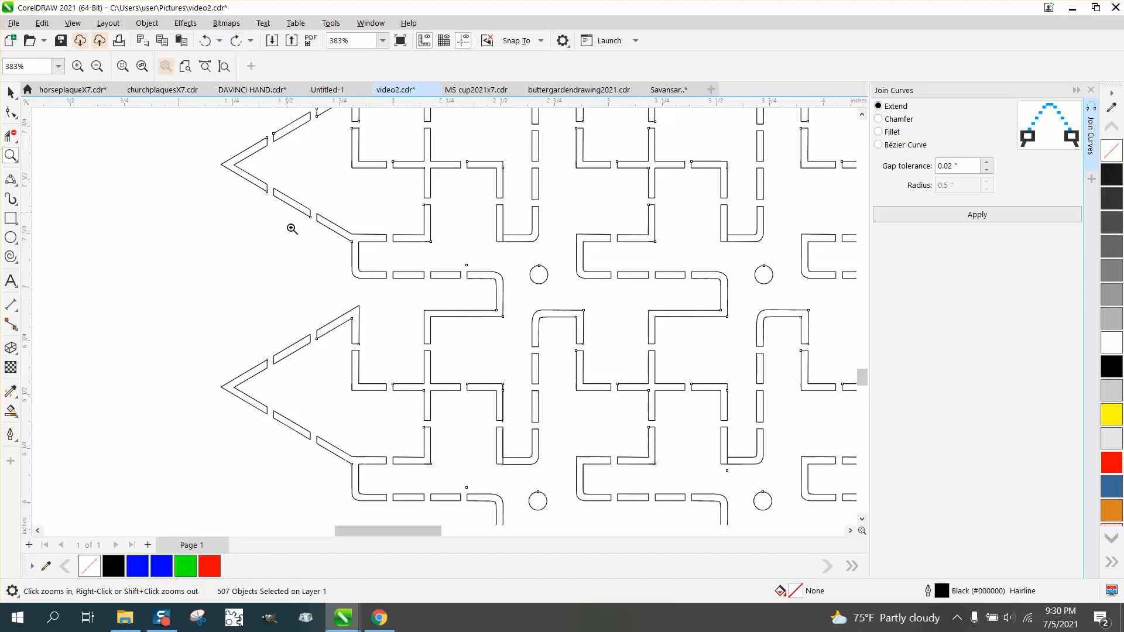
- Select all objects of the pattern, then check the nodes of the first top arrowhead's inner curve
{"action": "scroll", "coordinate": [285, 270], "scroll_direction": "down", "scroll_amount": 2}
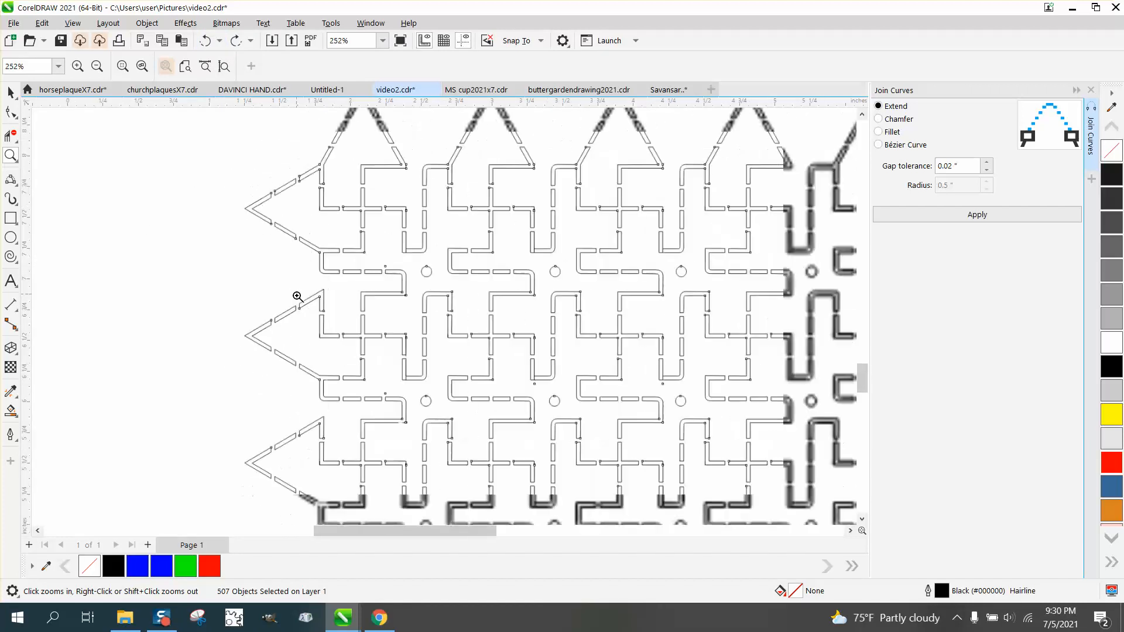
{"action": "left_click", "coordinate": [10, 115]}
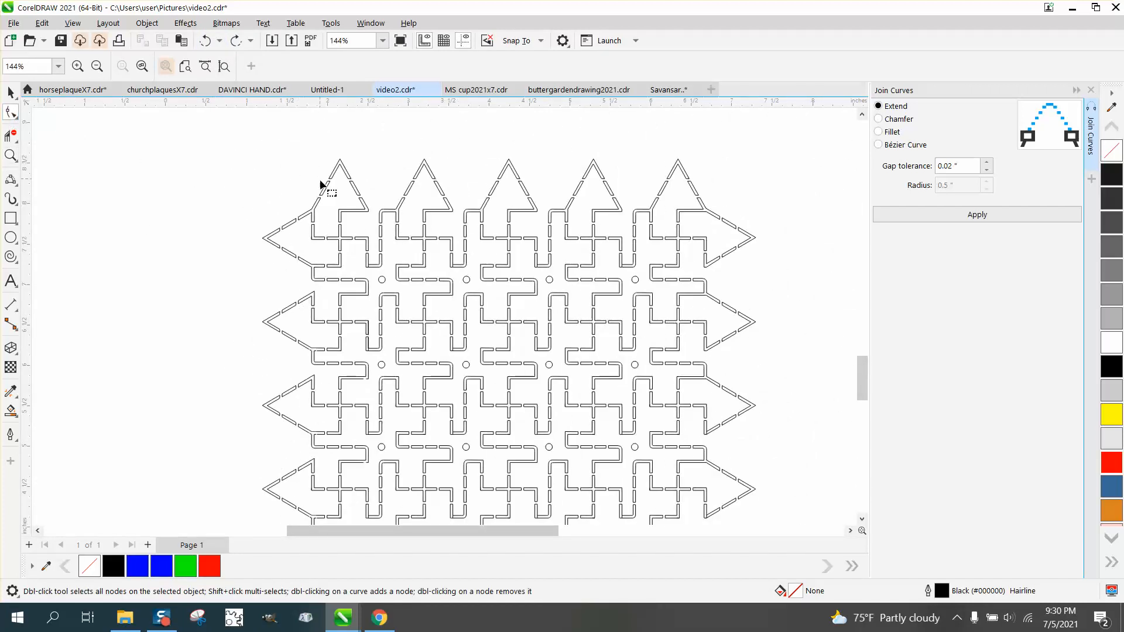
{"action": "left_click", "coordinate": [11, 93]}
{"action": "scroll", "coordinate": [240, 138], "scroll_direction": "down", "scroll_amount": 1}
{"action": "left_click_drag", "start_coordinate": [338, 370], "coordinate": [624, 493]}
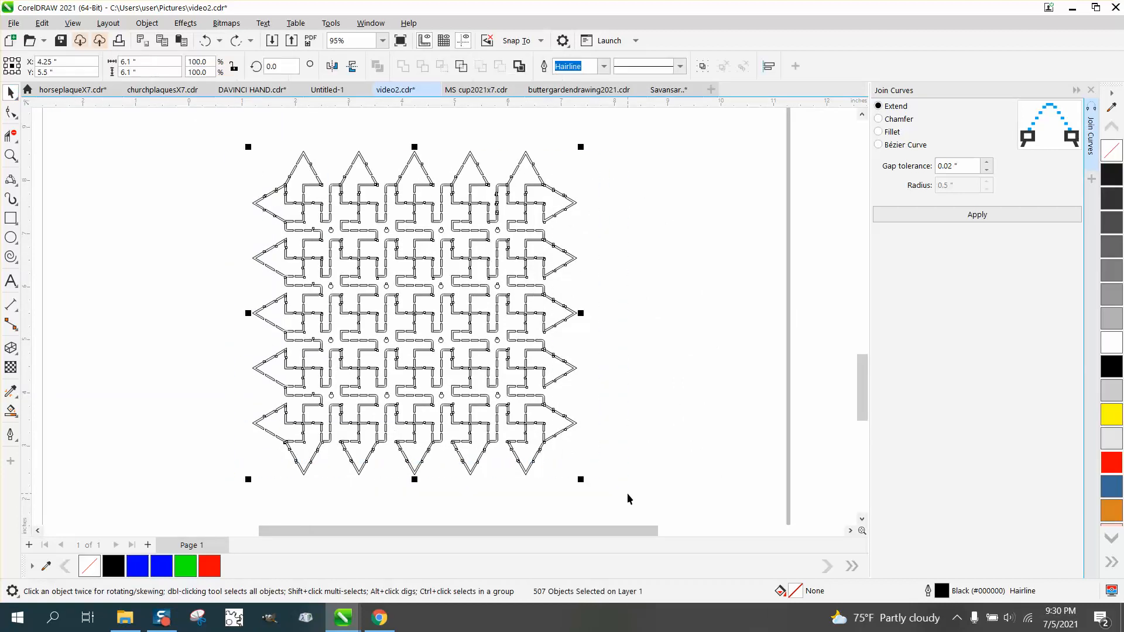
{"action": "left_click", "coordinate": [6, 115]}
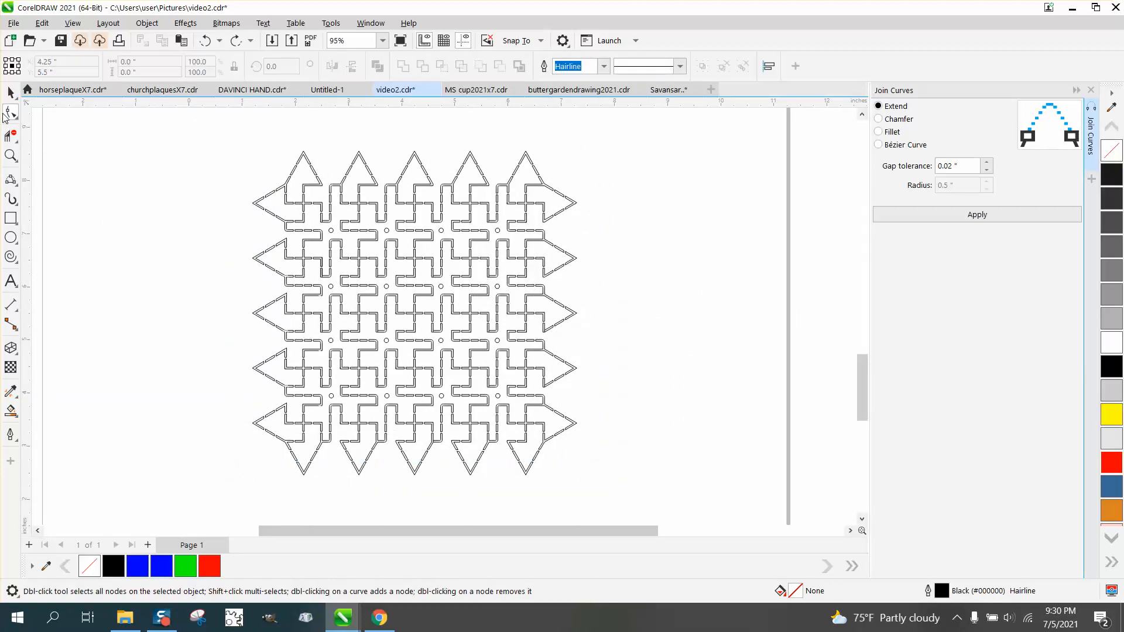
{"action": "left_click", "coordinate": [297, 173]}
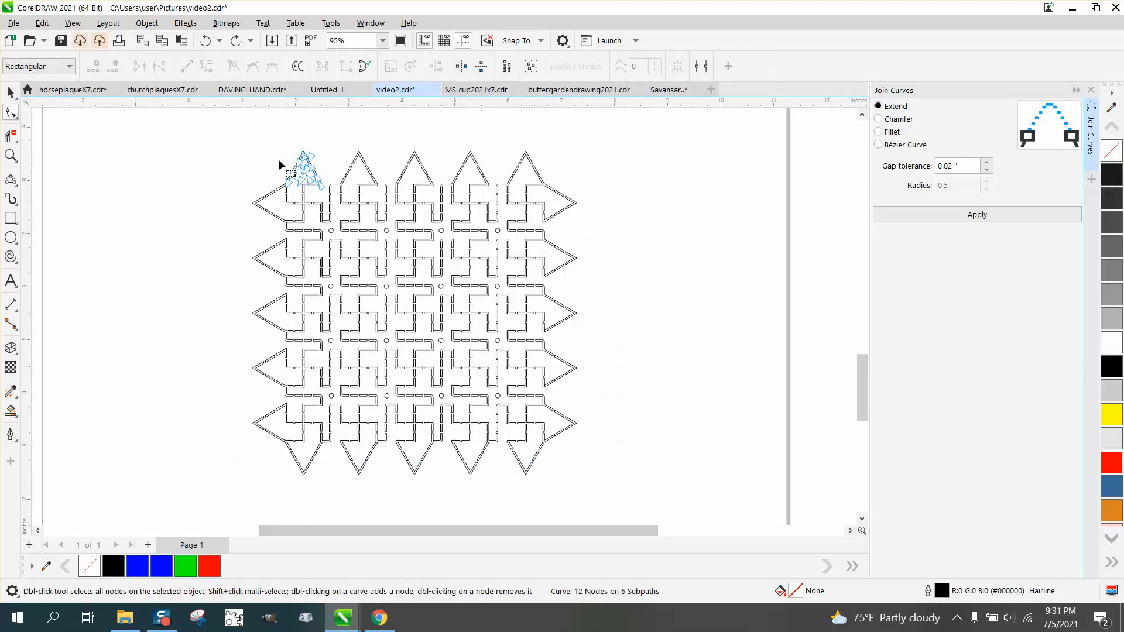
{"action": "left_click", "coordinate": [11, 93]}
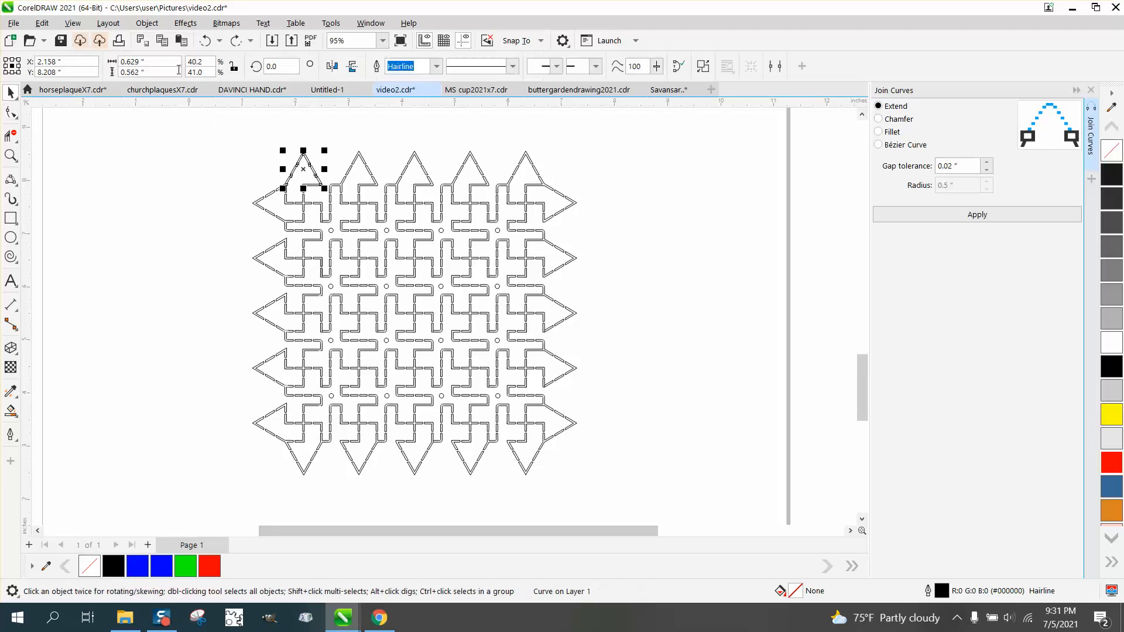
{"action": "left_click", "coordinate": [206, 42]}
{"action": "left_click", "coordinate": [205, 42]}
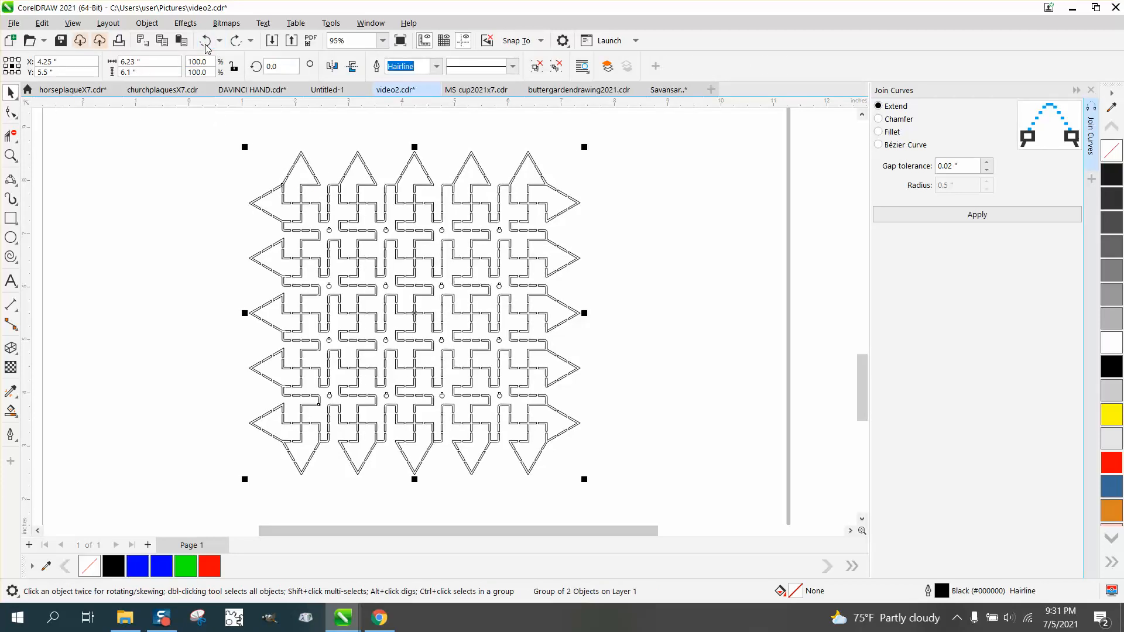
{"action": "left_click", "coordinate": [235, 41]}
{"action": "left_click", "coordinate": [235, 41]}
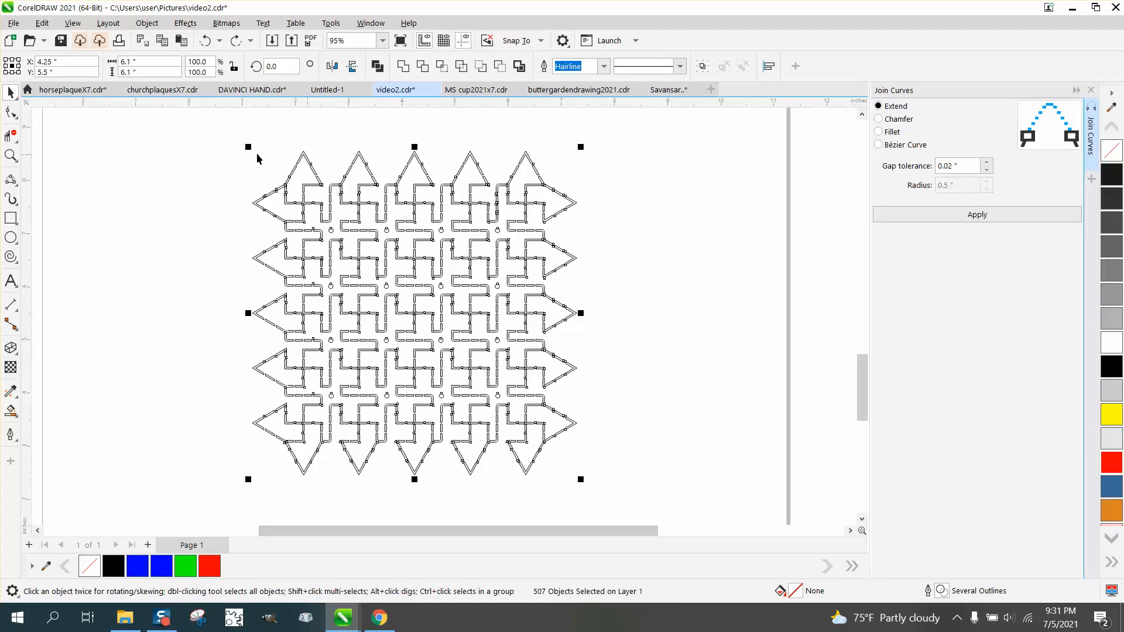
- Check the nodes of the first top arrowhead's outer curve and of the line at the pattern's lower right corner
{"action": "left_click", "coordinate": [12, 113]}
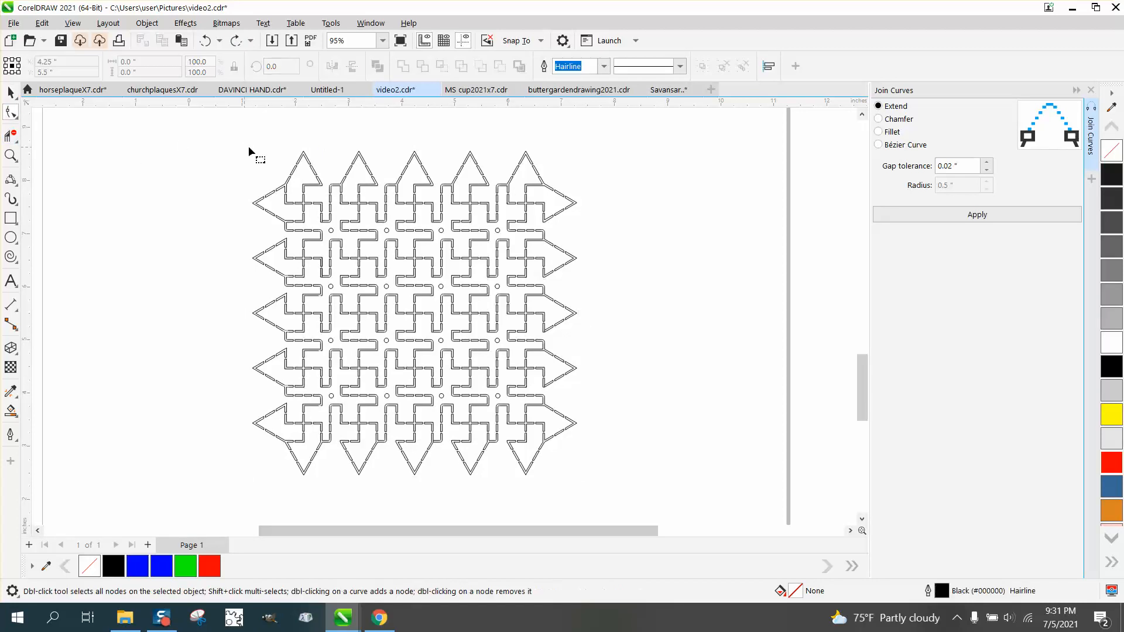
{"action": "left_click", "coordinate": [293, 171]}
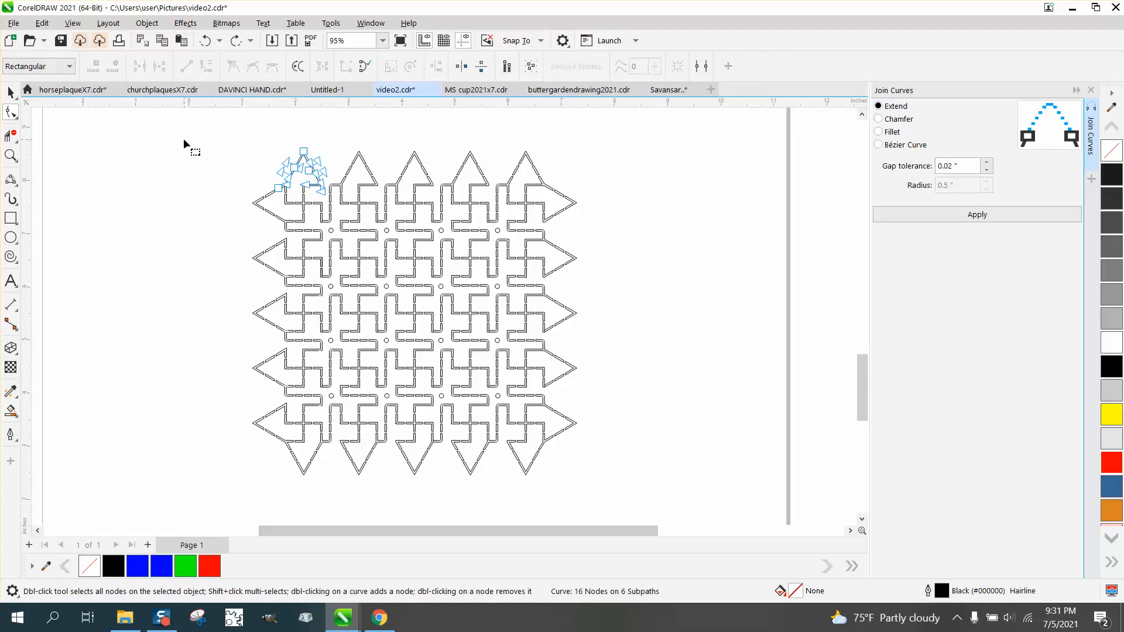
{"action": "key", "text": "space"}
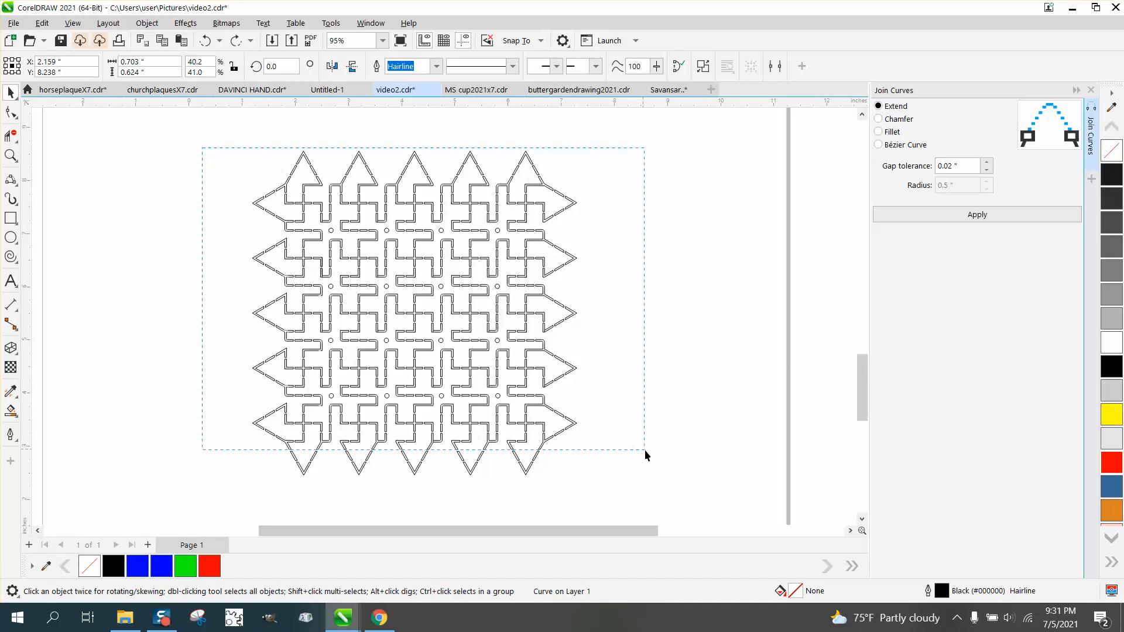
{"action": "left_click_drag", "start_coordinate": [686, 502], "coordinate": [686, 502]}
{"action": "left_click", "coordinate": [12, 113]}
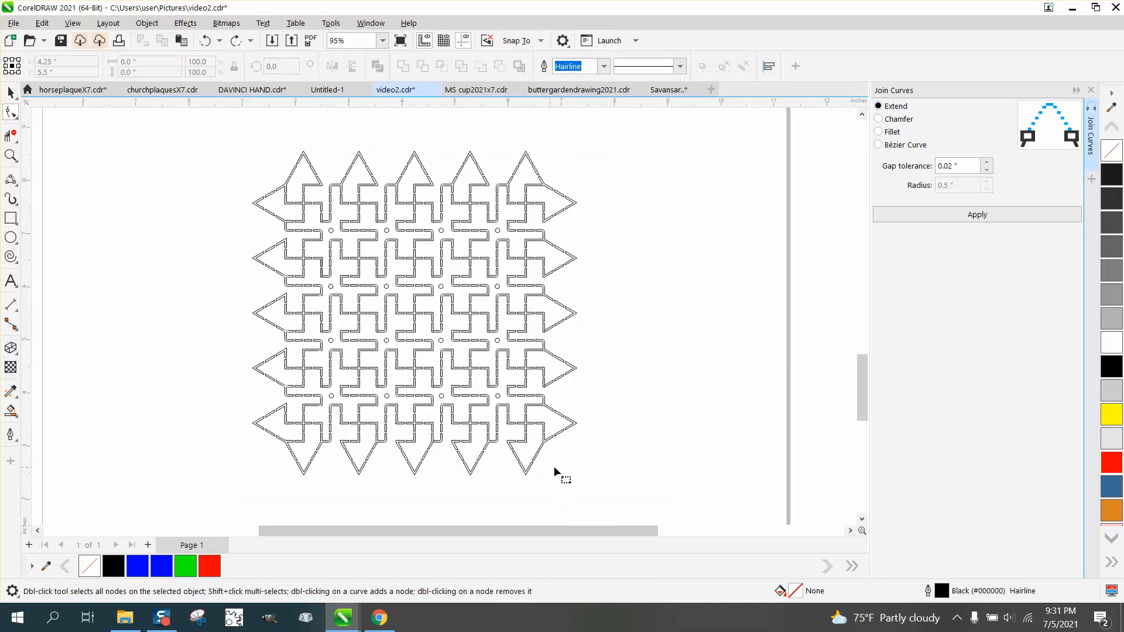
{"action": "left_click", "coordinate": [546, 445]}
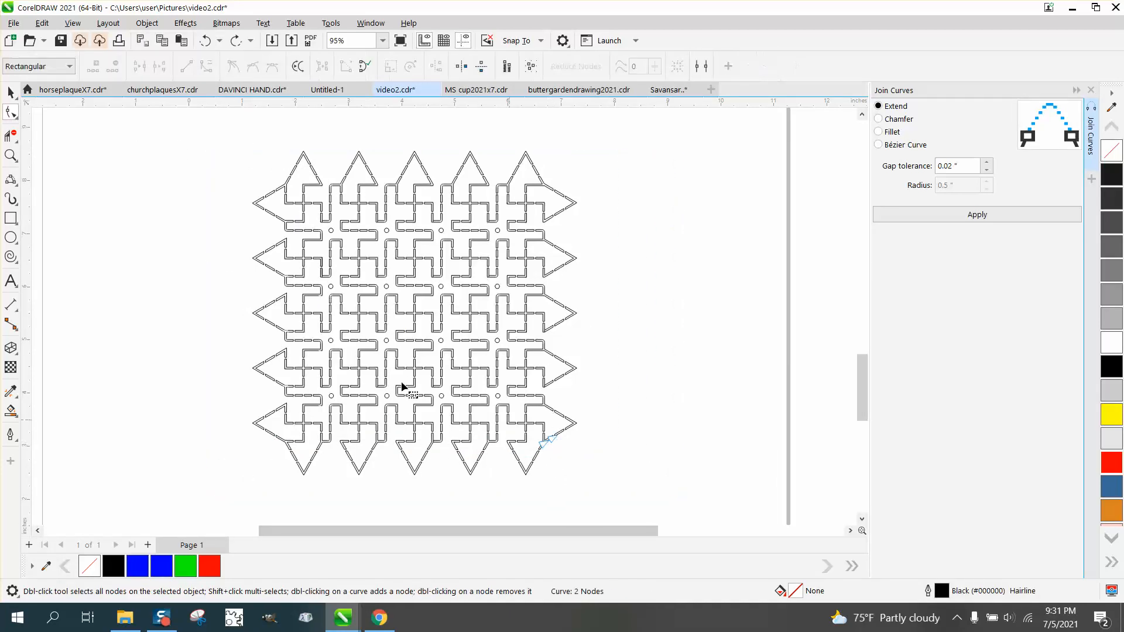
- Inspect the nodes of the first top arrowhead's inner lines up close
{"action": "left_click", "coordinate": [12, 155]}
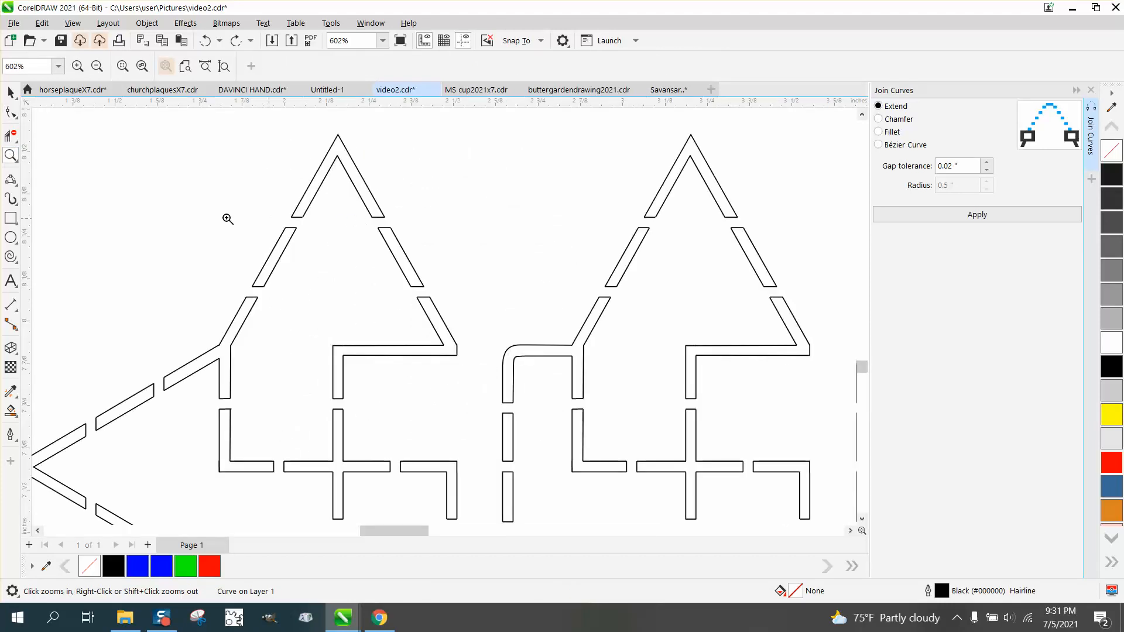
{"action": "left_click", "coordinate": [11, 112]}
{"action": "left_click", "coordinate": [321, 191]}
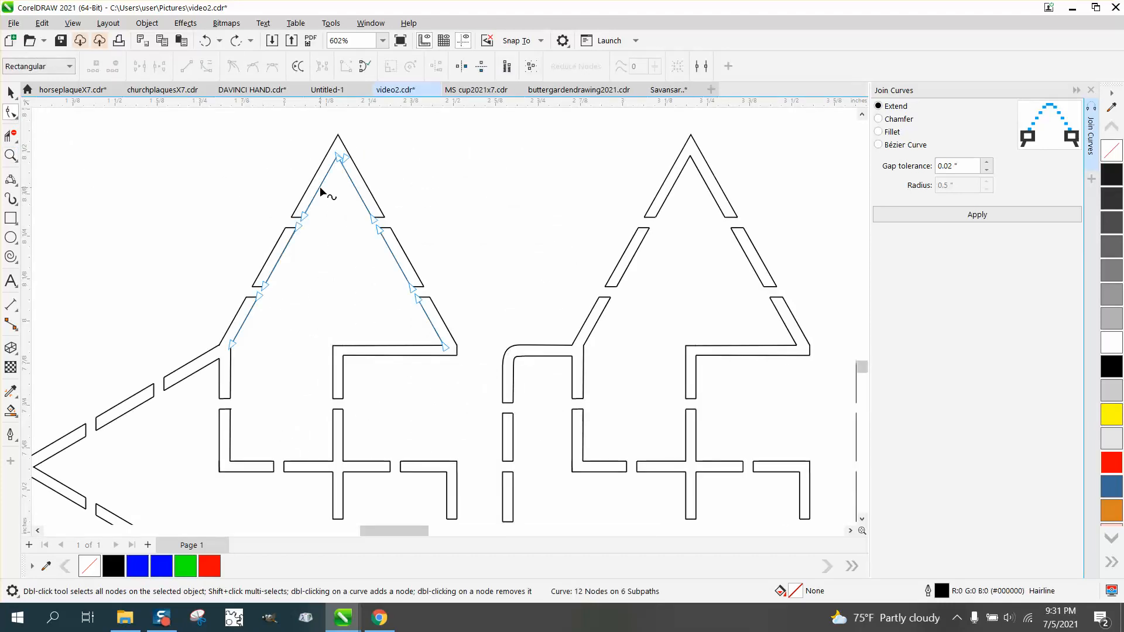
- Select all objects of the pattern and weld them into a single curve
{"action": "scroll", "coordinate": [320, 191], "scroll_direction": "down", "scroll_amount": 4}
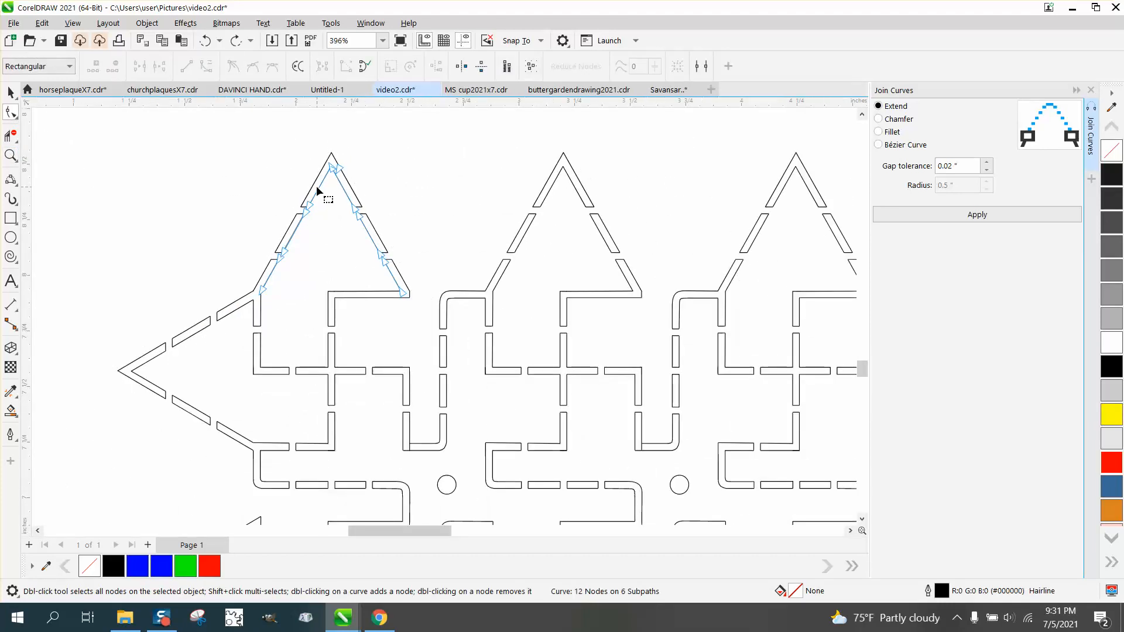
{"action": "left_click", "coordinate": [11, 92]}
{"action": "scroll", "coordinate": [139, 132], "scroll_direction": "down", "scroll_amount": 1}
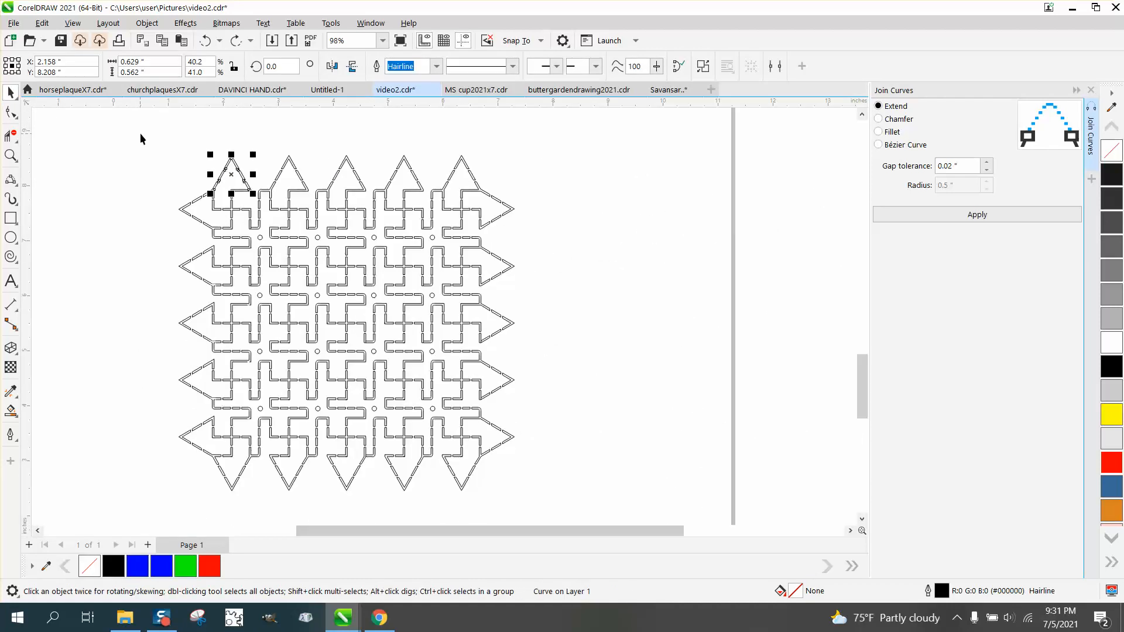
{"action": "left_click_drag", "start_coordinate": [140, 140], "coordinate": [588, 460]}
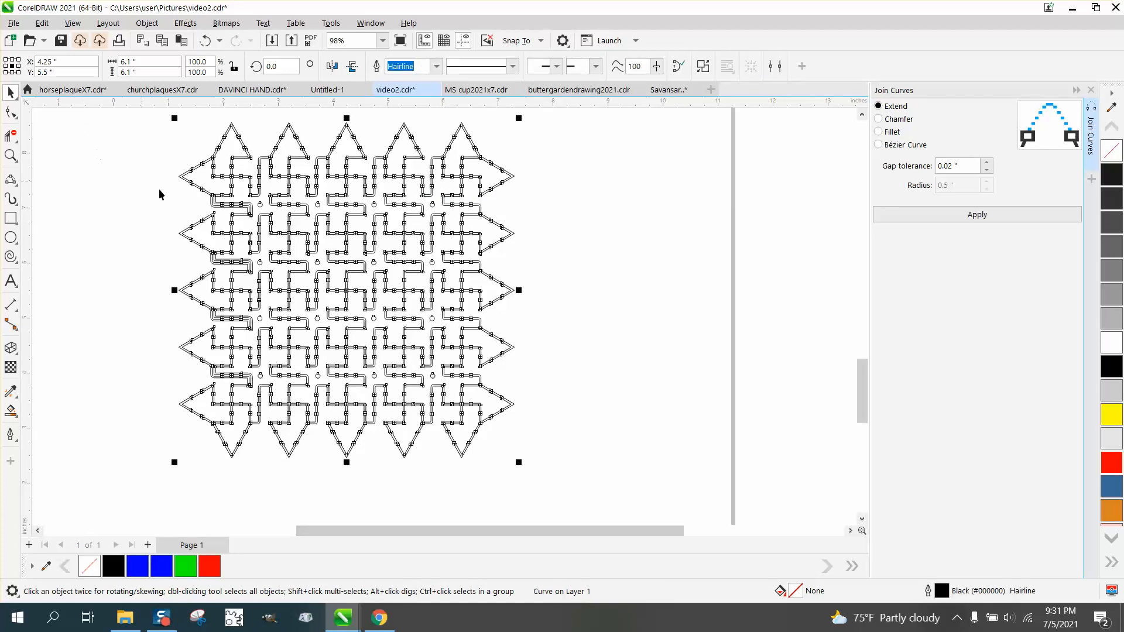
- Break the welded pattern curve apart after checking the stray outlines around the first S-shaped band of its left column
{"action": "left_click", "coordinate": [11, 155]}
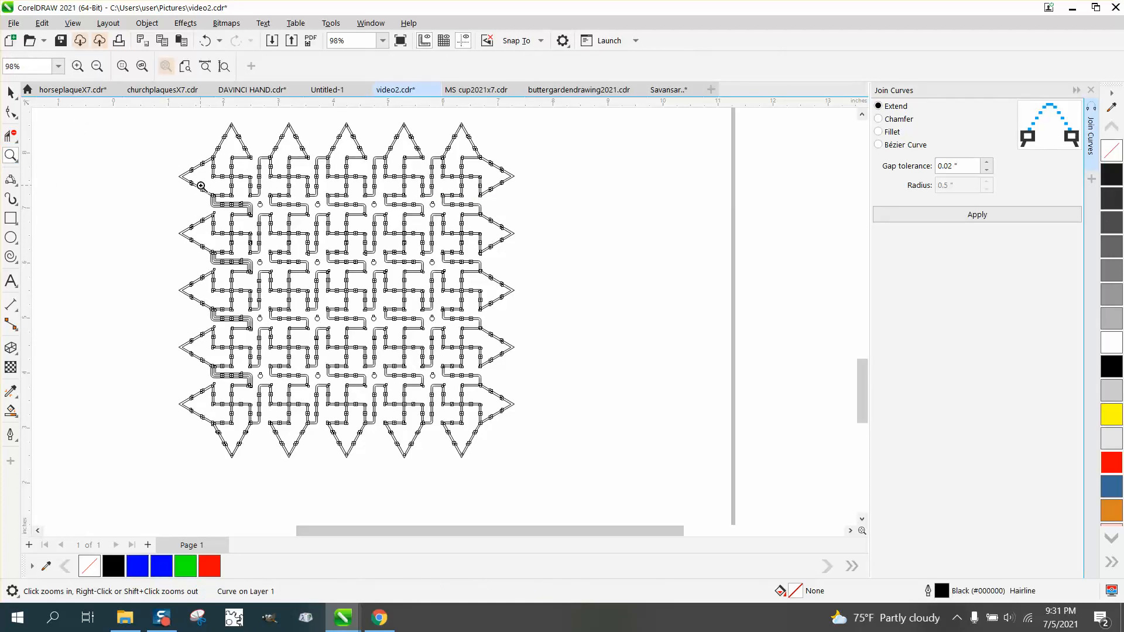
{"action": "left_click_drag", "start_coordinate": [272, 233], "coordinate": [321, 249]}
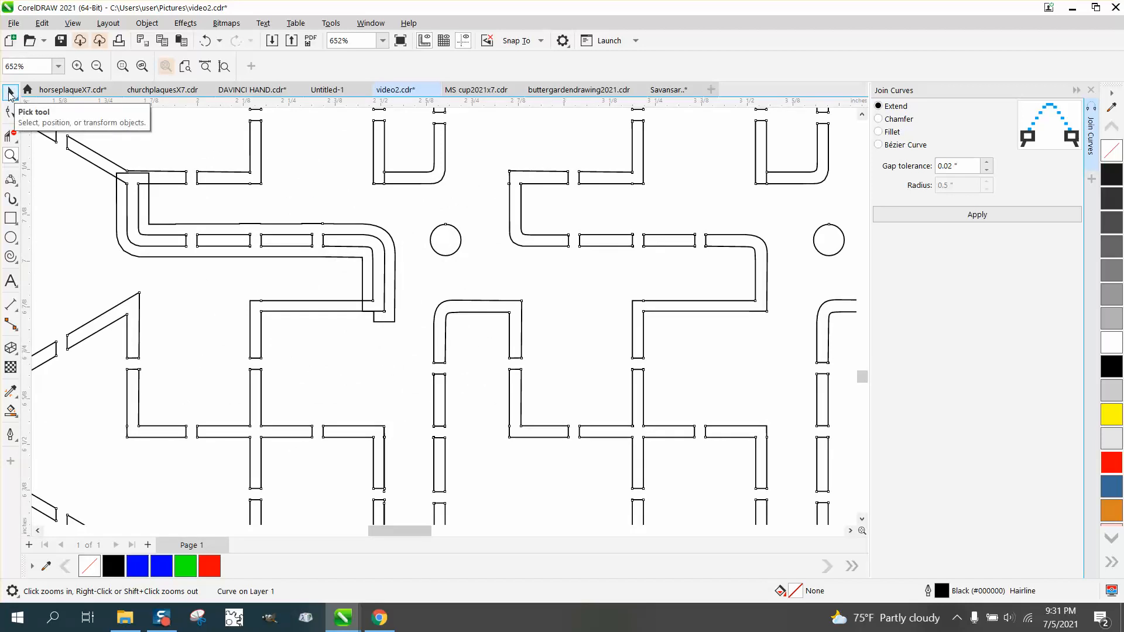
{"action": "left_click", "coordinate": [9, 94]}
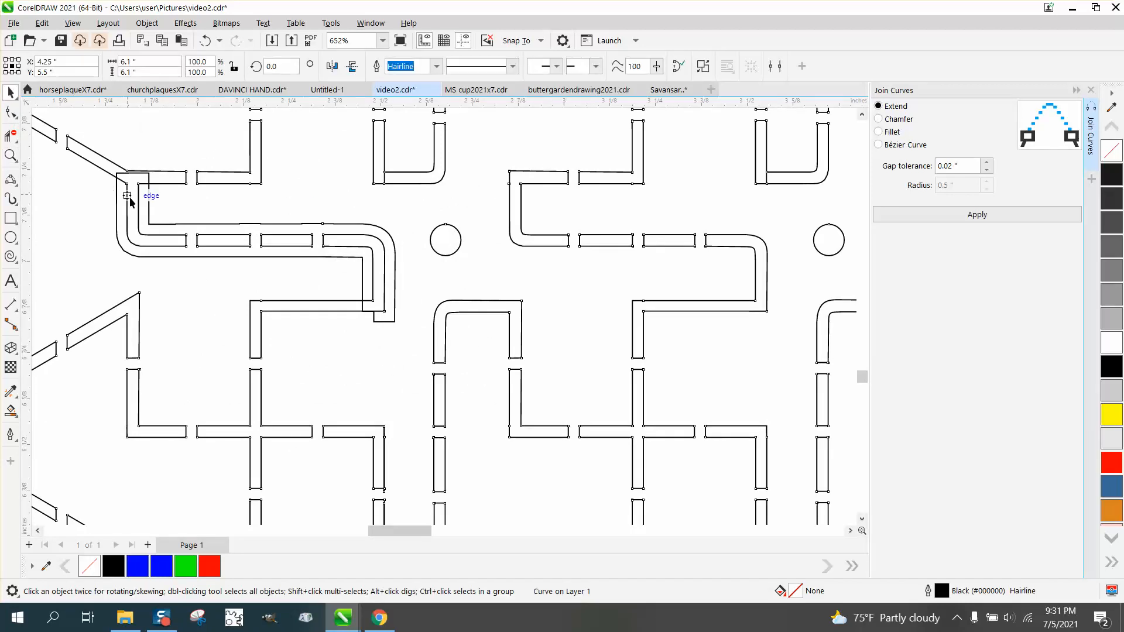
{"action": "left_click", "coordinate": [147, 23]}
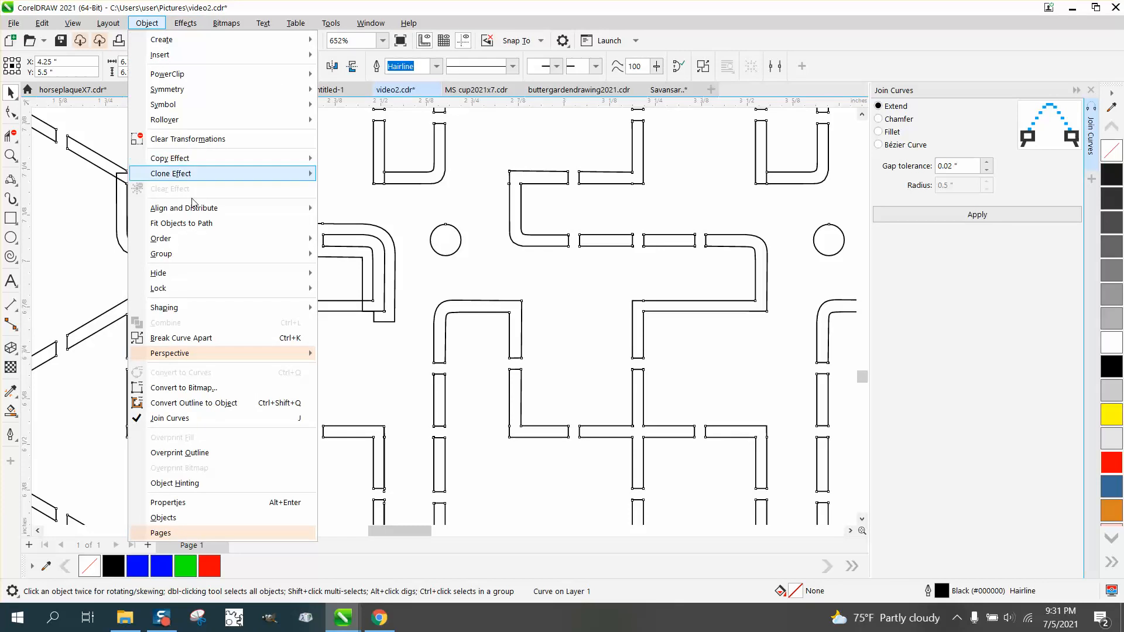
{"action": "left_click", "coordinate": [205, 339]}
- Delete the stray outlines around the first three S-shaped bands in the pattern's left column
{"action": "left_click", "coordinate": [112, 222]}
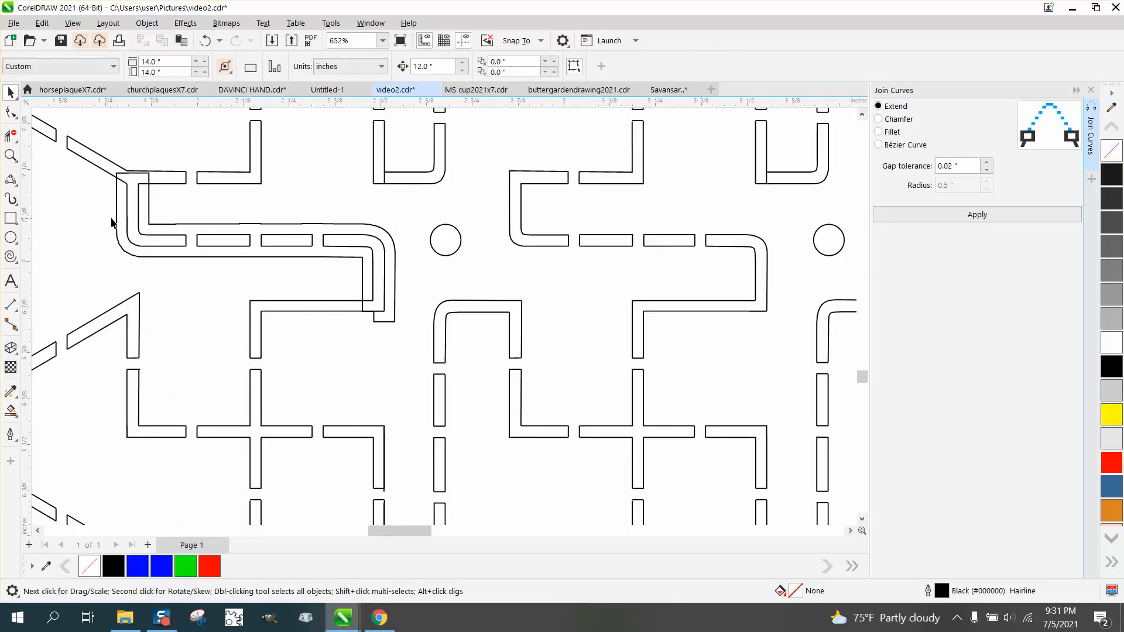
{"action": "left_click", "coordinate": [117, 218]}
{"action": "key", "text": "Delete"}
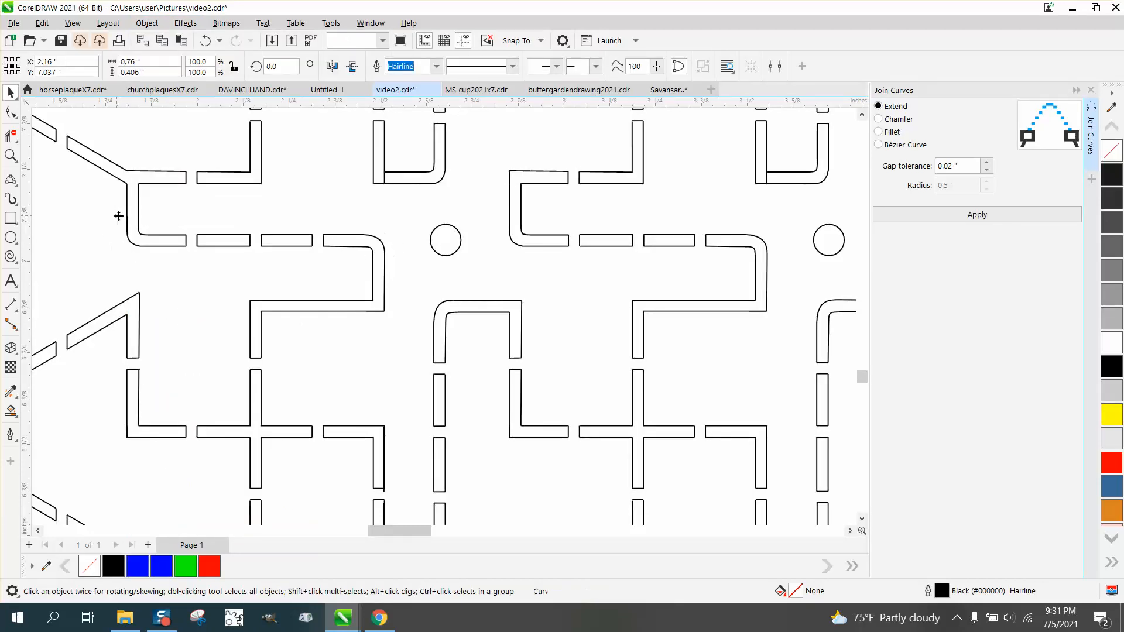
{"action": "scroll", "coordinate": [134, 215], "scroll_direction": "down", "scroll_amount": 1}
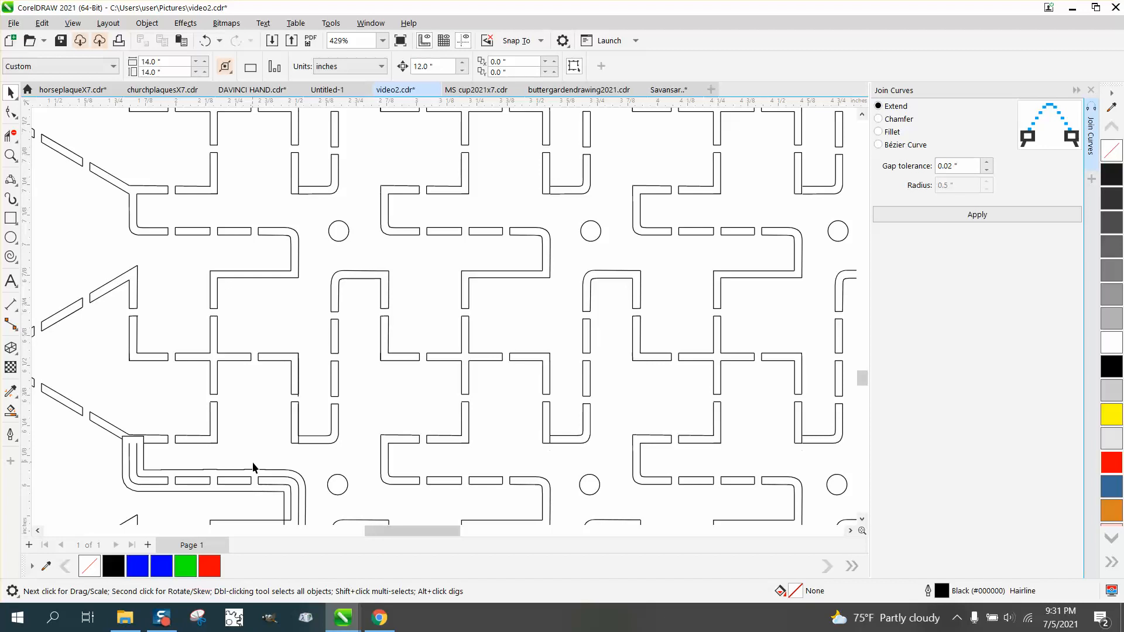
{"action": "scroll", "coordinate": [255, 474], "scroll_direction": "down", "scroll_amount": 2}
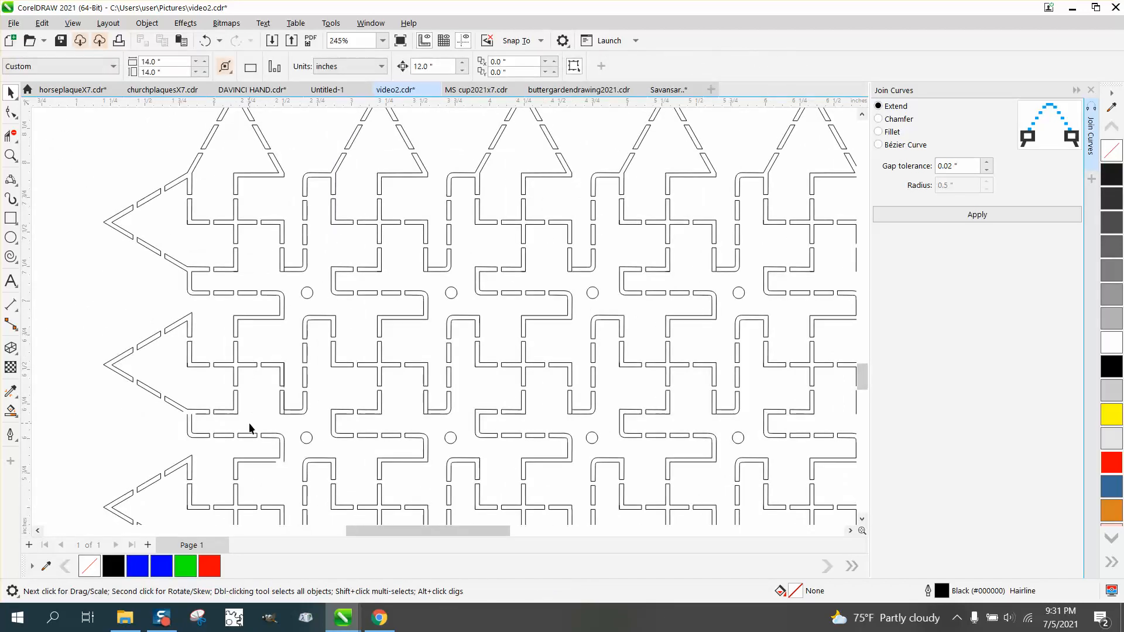
{"action": "scroll", "coordinate": [248, 384], "scroll_direction": "down", "scroll_amount": 1}
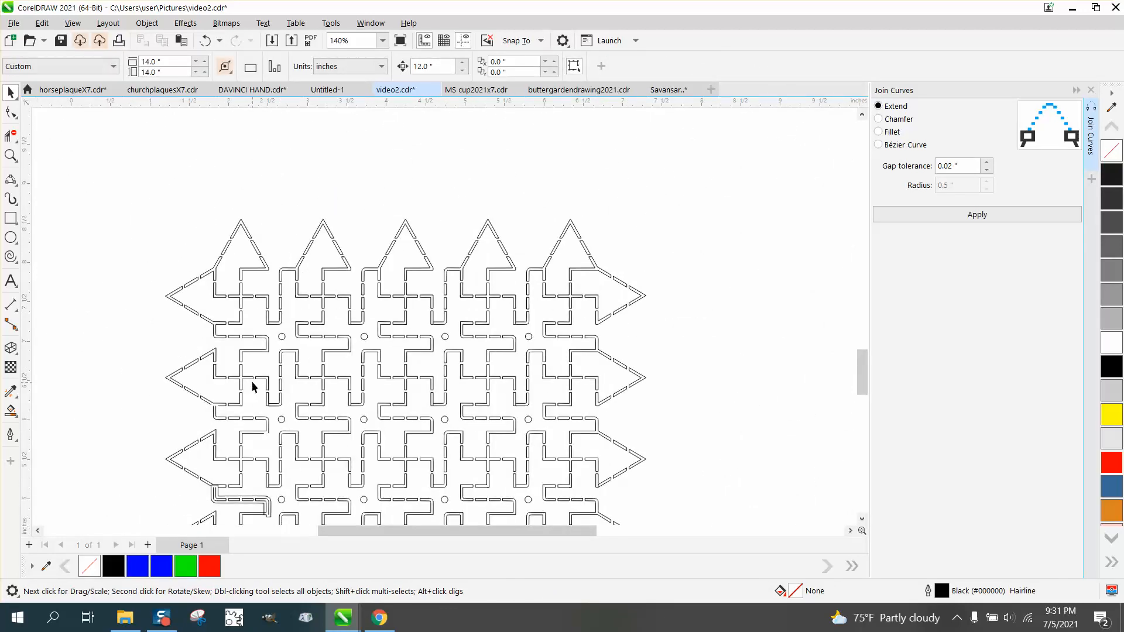
{"action": "left_click", "coordinate": [266, 499]}
{"action": "left_click", "coordinate": [268, 444]}
{"action": "scroll", "coordinate": [210, 384], "scroll_direction": "down", "scroll_amount": 2}
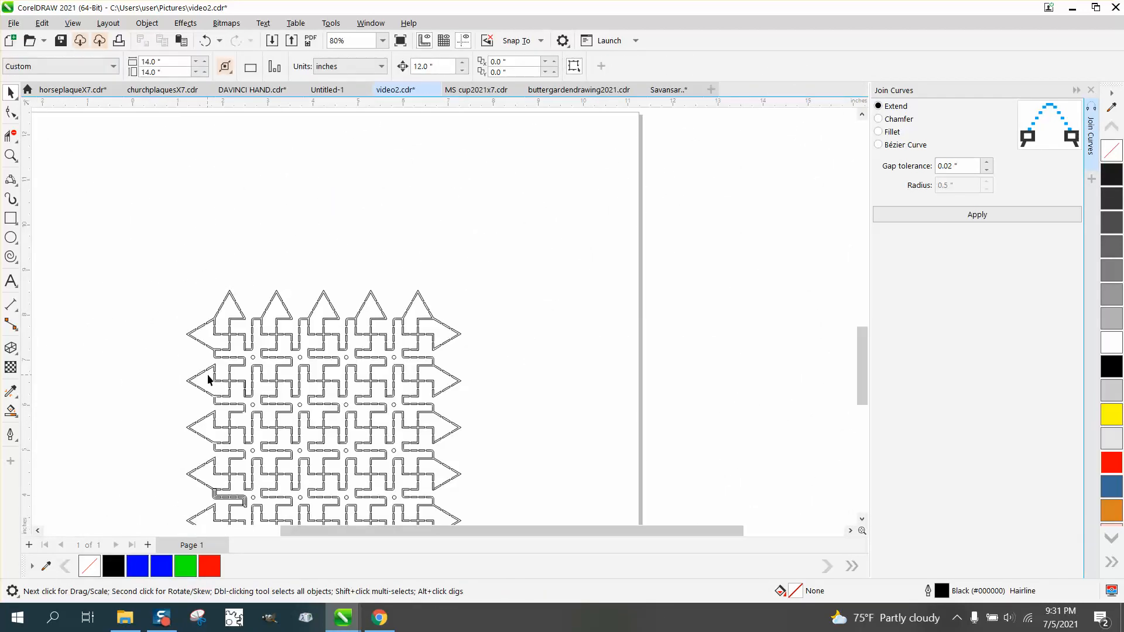
- Delete the stray outline around the fourth S-shaped band in the pattern's left column
{"action": "left_click", "coordinate": [12, 180]}
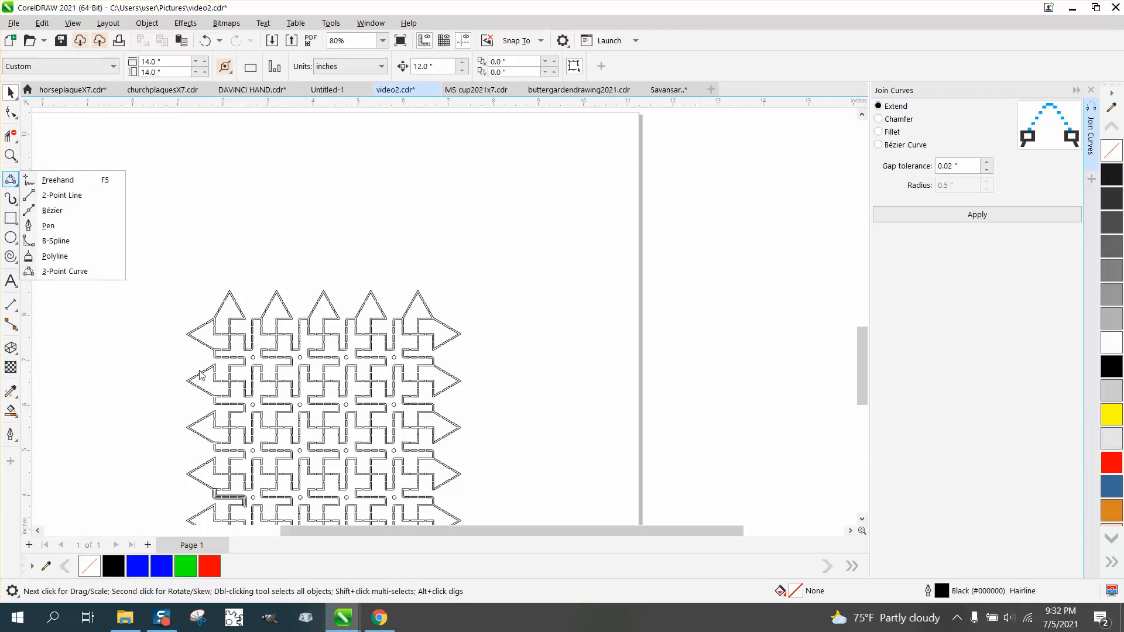
{"action": "left_click", "coordinate": [11, 156]}
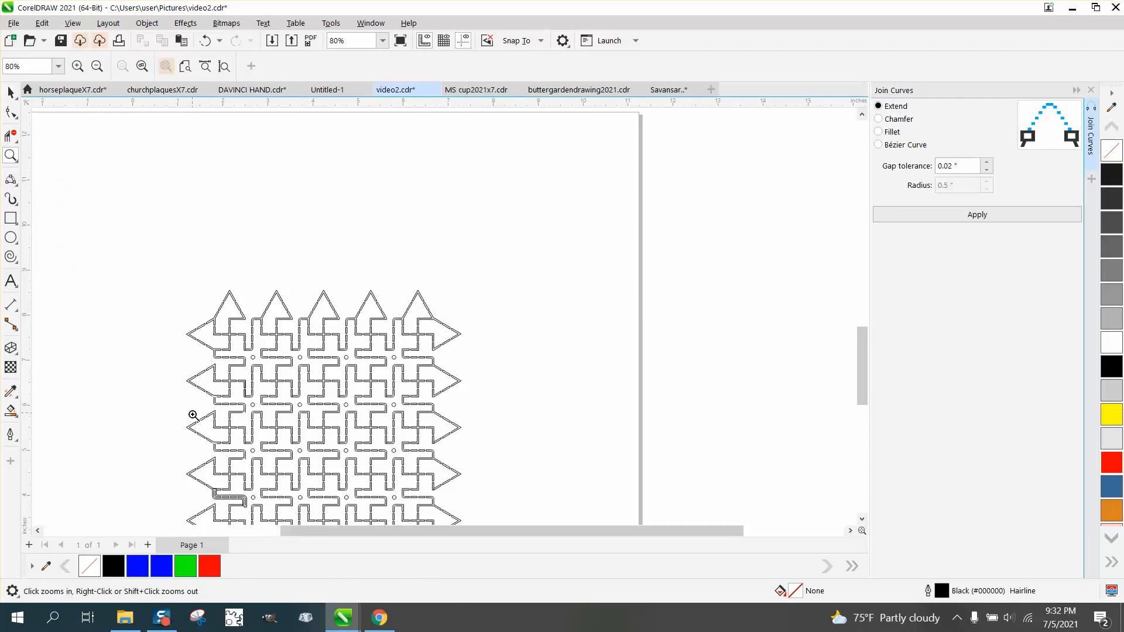
{"action": "scroll", "coordinate": [195, 416], "scroll_direction": "down", "scroll_amount": 1}
{"action": "left_click_drag", "start_coordinate": [205, 449], "coordinate": [297, 511]}
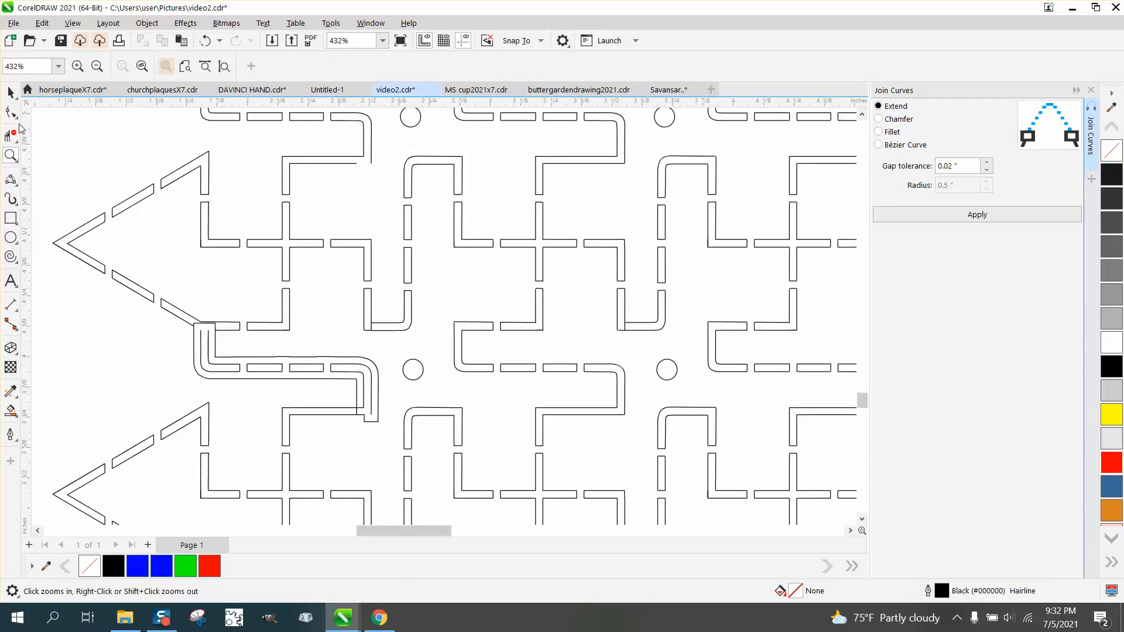
{"action": "left_click", "coordinate": [11, 92]}
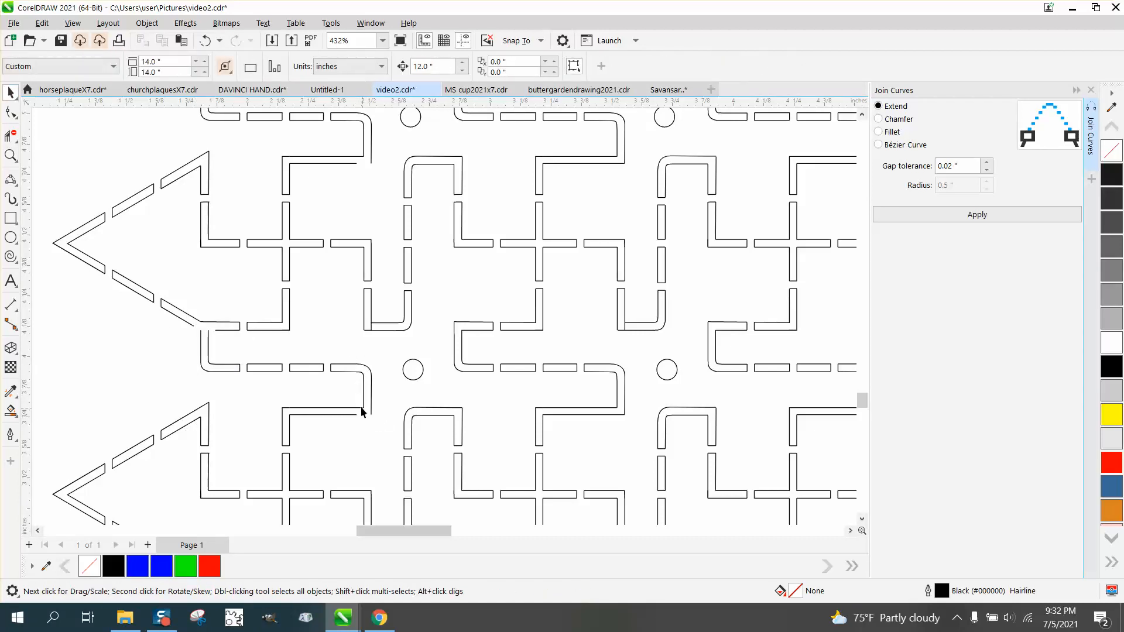
- Undo the outline deletions, the break-apart, the weld and the ungrouping of the pattern
{"action": "left_click", "coordinate": [204, 41]}
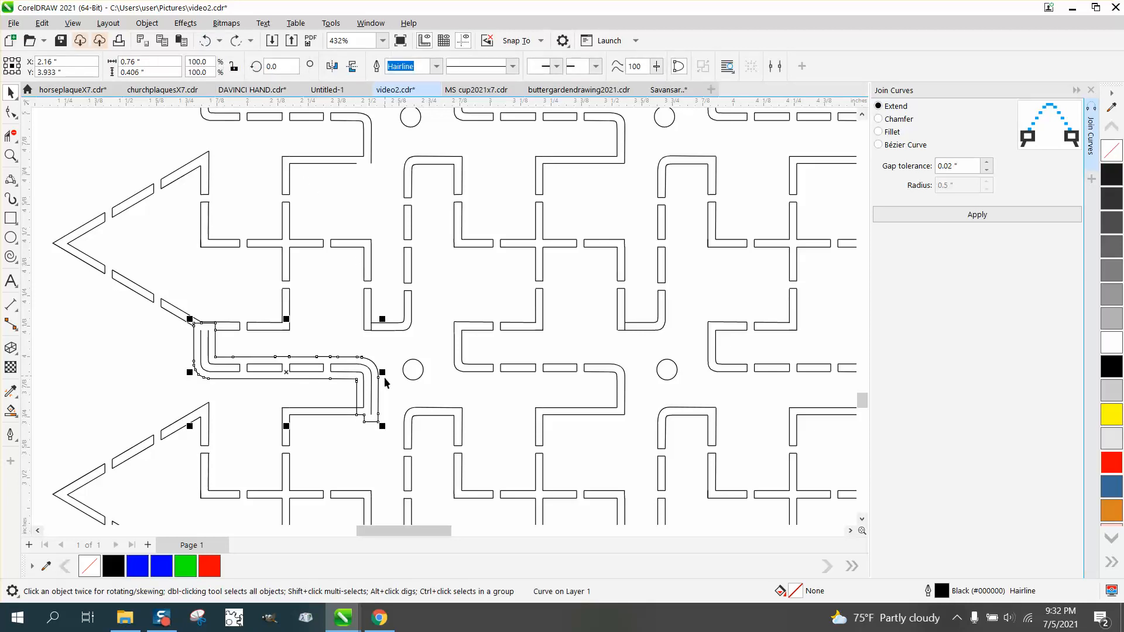
{"action": "left_click", "coordinate": [206, 43]}
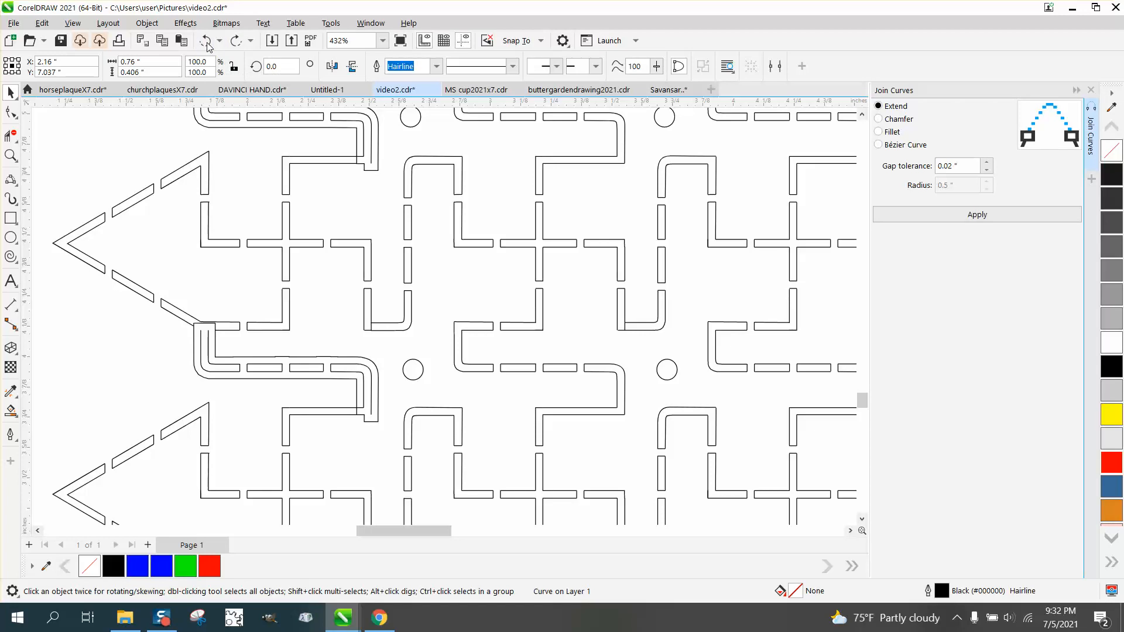
{"action": "left_click", "coordinate": [206, 42]}
{"action": "left_click", "coordinate": [206, 43]}
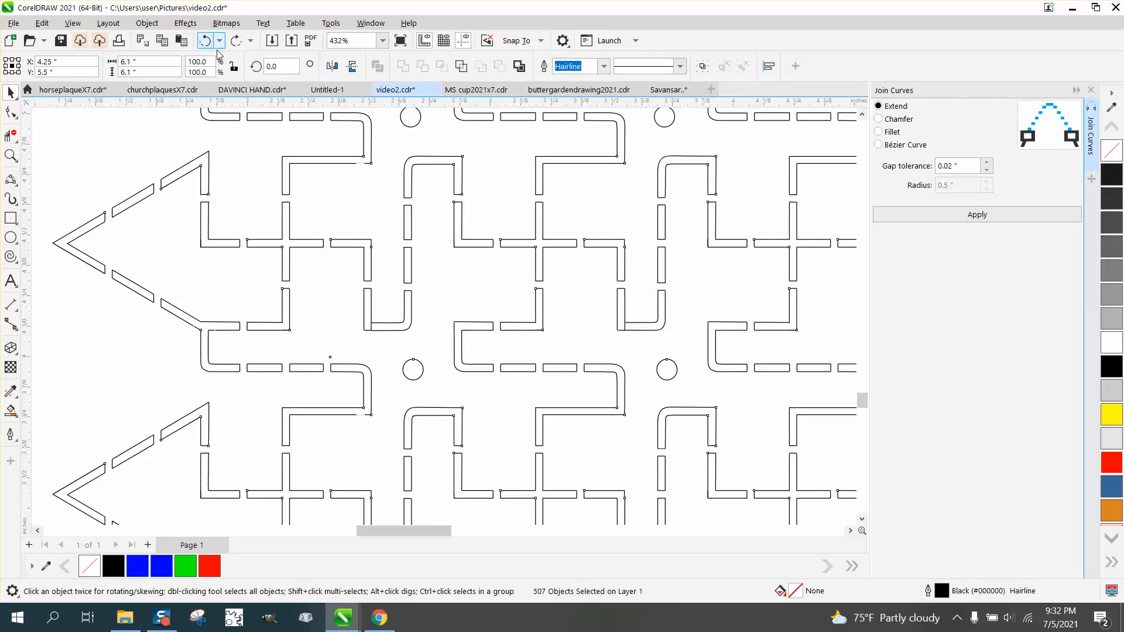
{"action": "left_click", "coordinate": [11, 155]}
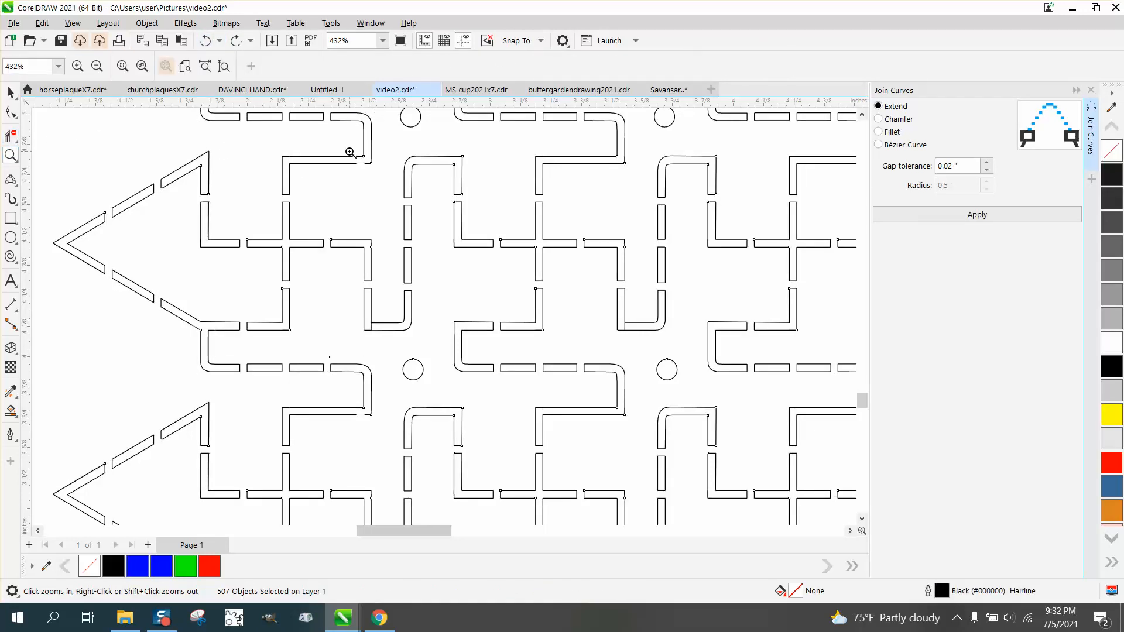
{"action": "left_click_drag", "start_coordinate": [352, 151], "coordinate": [394, 173]}
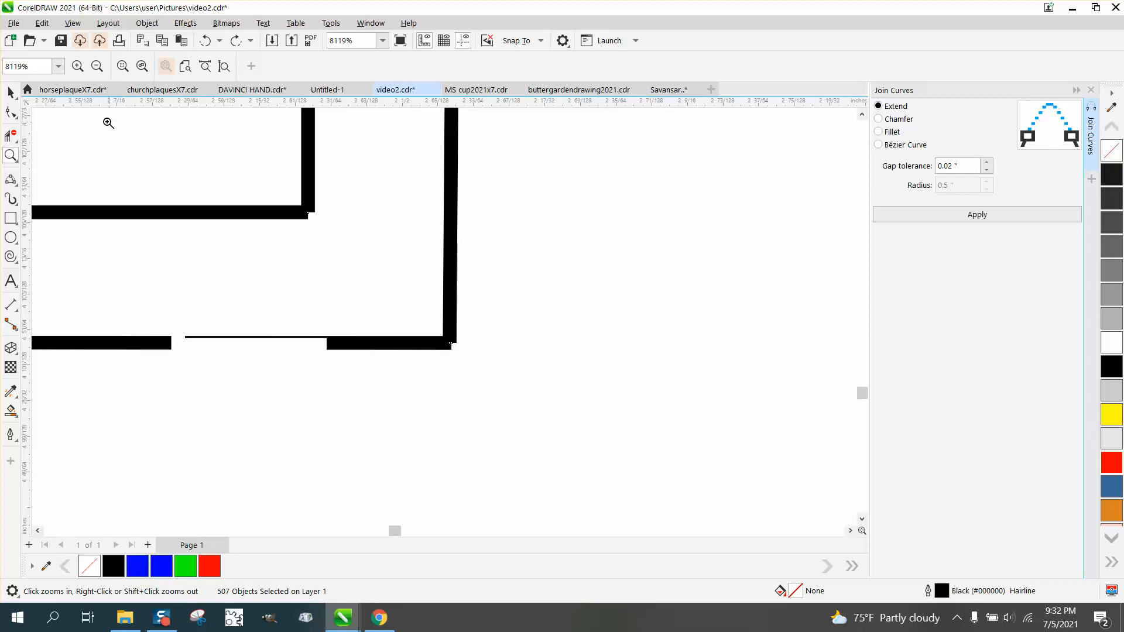
{"action": "left_click", "coordinate": [209, 42]}
- Examine the pattern's left and right columns for outline gaps and select the whole pattern group
{"action": "scroll", "coordinate": [469, 225], "scroll_direction": "down", "scroll_amount": 4}
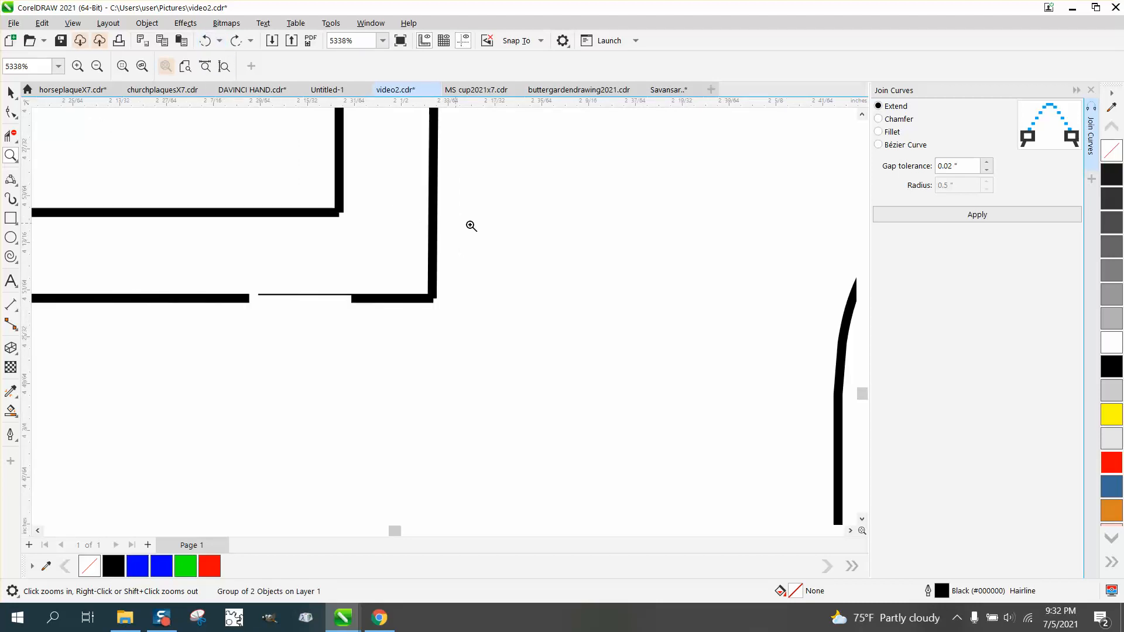
{"action": "scroll", "coordinate": [499, 237], "scroll_direction": "down", "scroll_amount": 6}
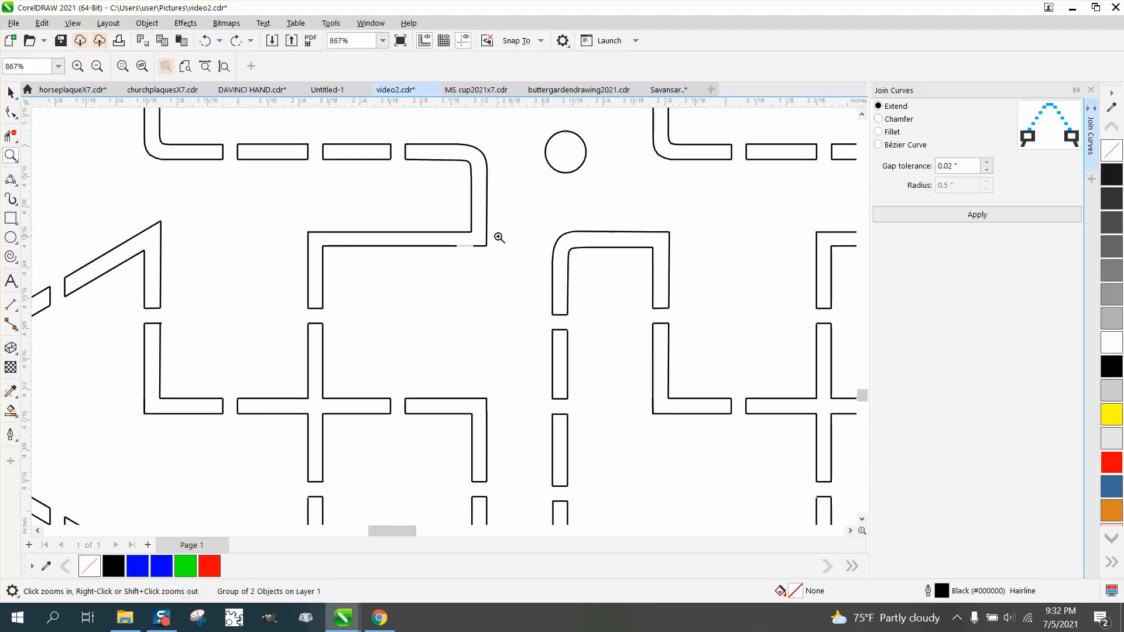
{"action": "scroll", "coordinate": [324, 238], "scroll_direction": "down", "scroll_amount": 5}
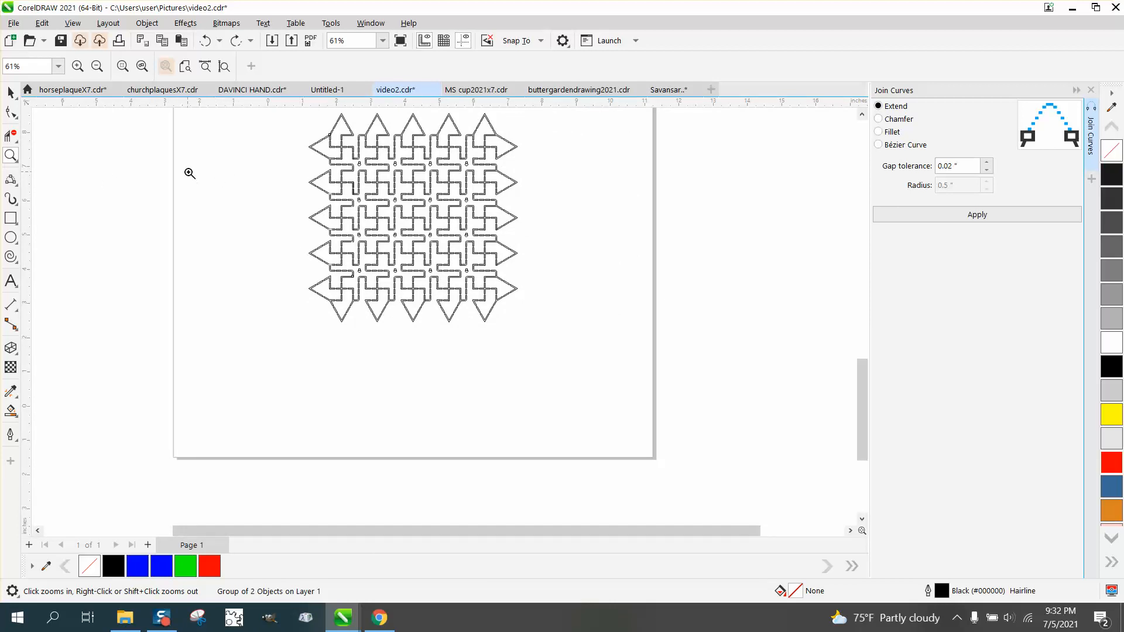
{"action": "scroll", "coordinate": [491, 195], "scroll_direction": "up", "scroll_amount": 6}
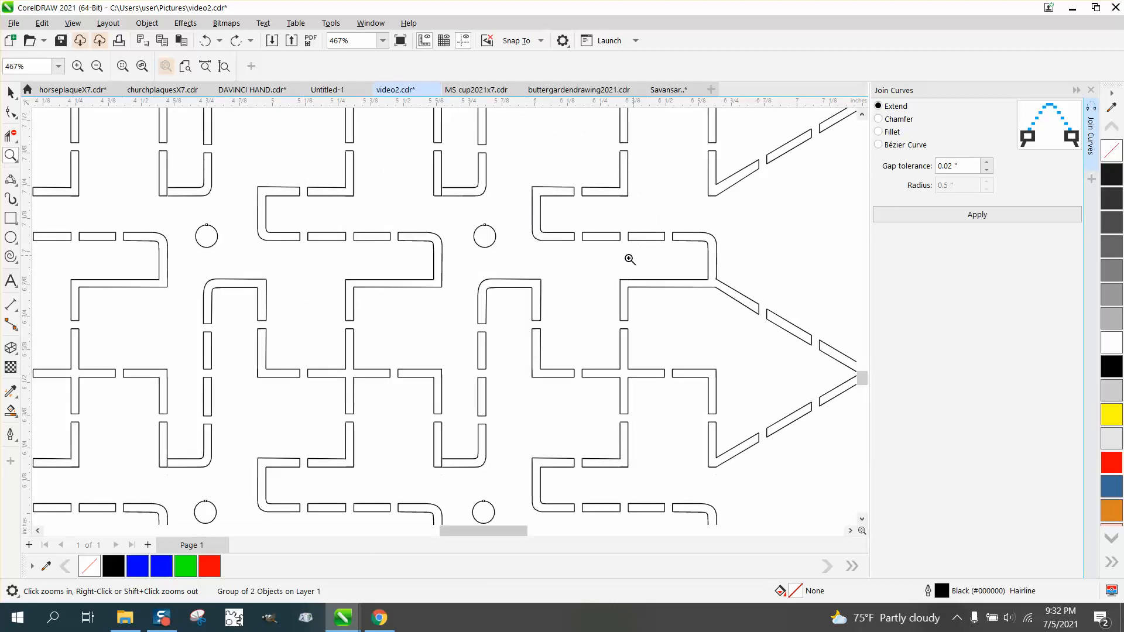
{"action": "scroll", "coordinate": [510, 314], "scroll_direction": "down", "scroll_amount": 4}
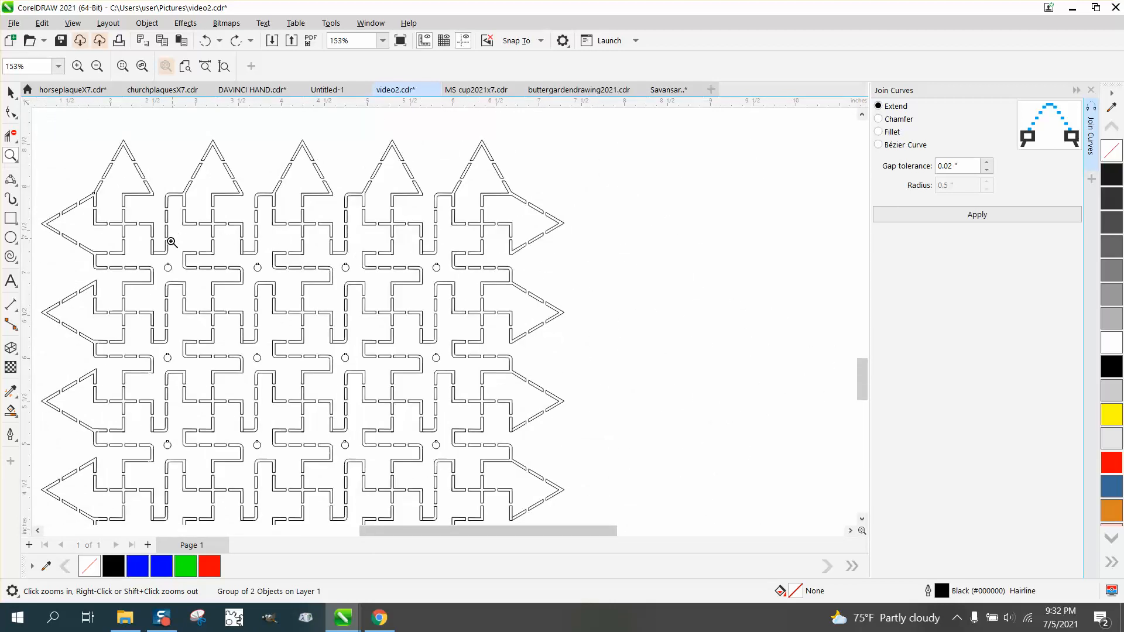
{"action": "scroll", "coordinate": [176, 251], "scroll_direction": "down", "scroll_amount": 1}
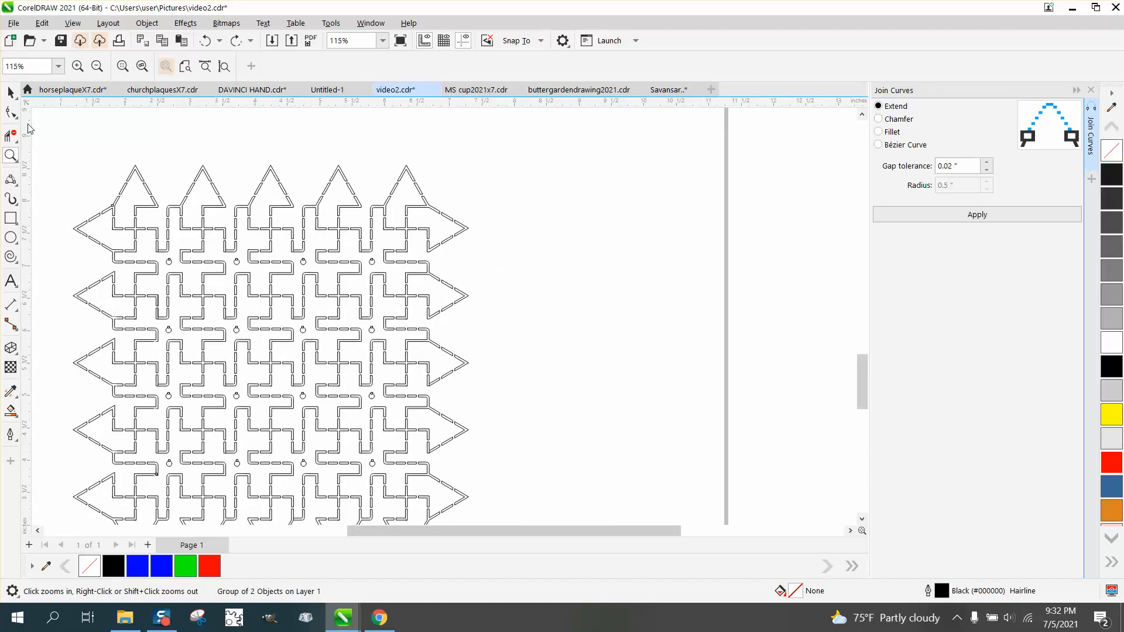
{"action": "left_click", "coordinate": [12, 95]}
{"action": "scroll", "coordinate": [250, 164], "scroll_direction": "down", "scroll_amount": 1}
{"action": "left_click_drag", "start_coordinate": [83, 164], "coordinate": [130, 261]}
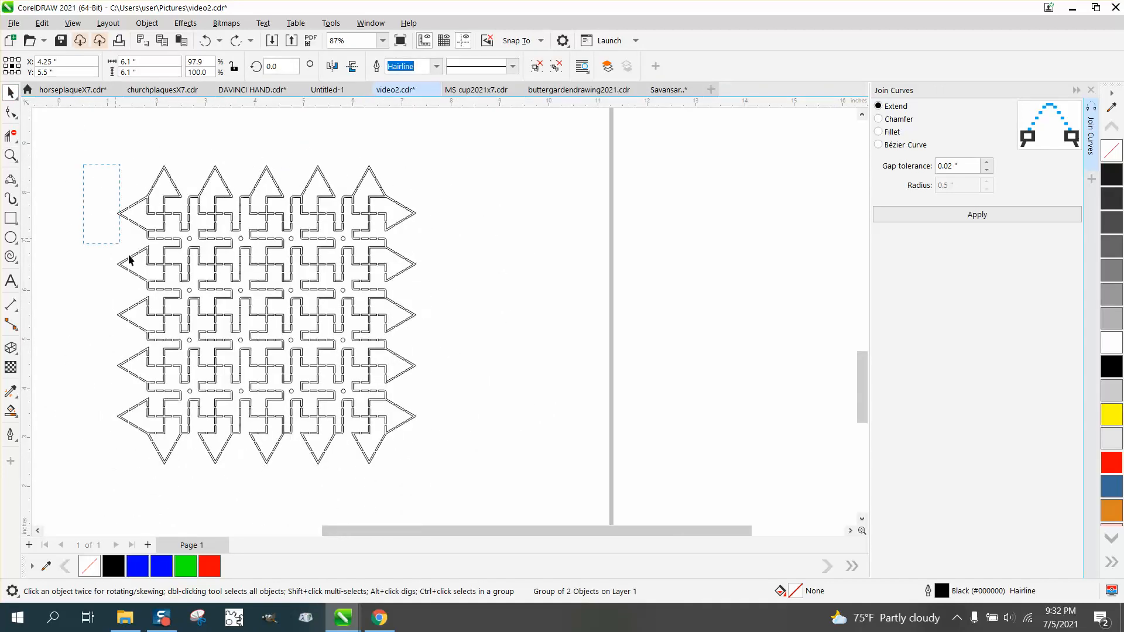
{"action": "left_click_drag", "start_coordinate": [478, 468], "coordinate": [485, 477]}
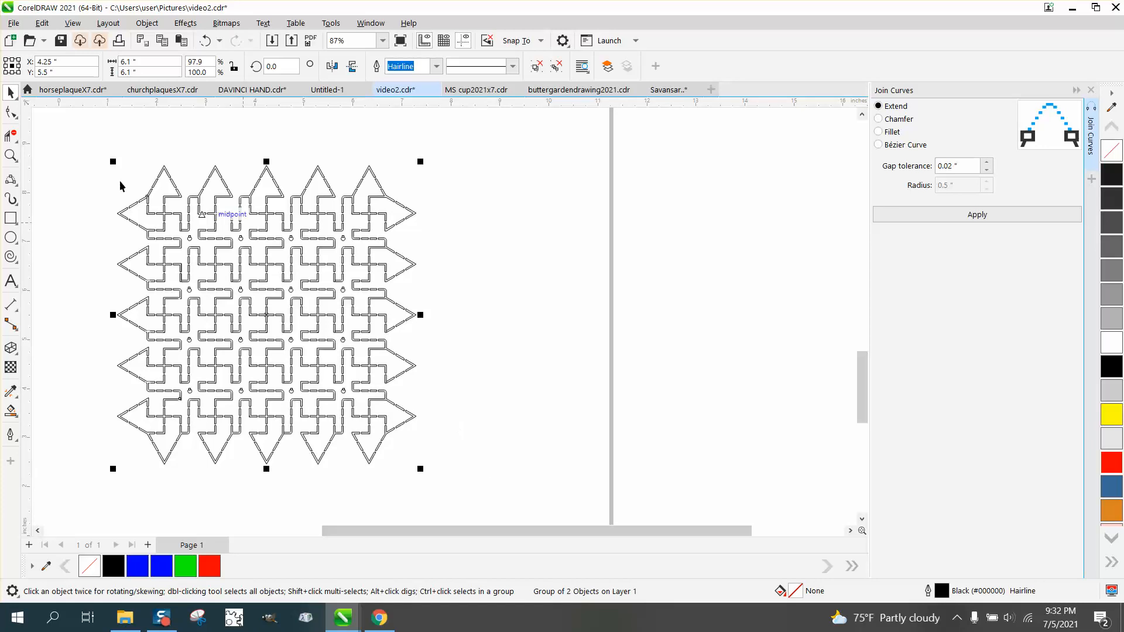
- Add a vertical and a horizontal guideline centred on the page, through the middle of the pattern
{"action": "left_click_drag", "start_coordinate": [114, 149], "coordinate": [180, 147]}
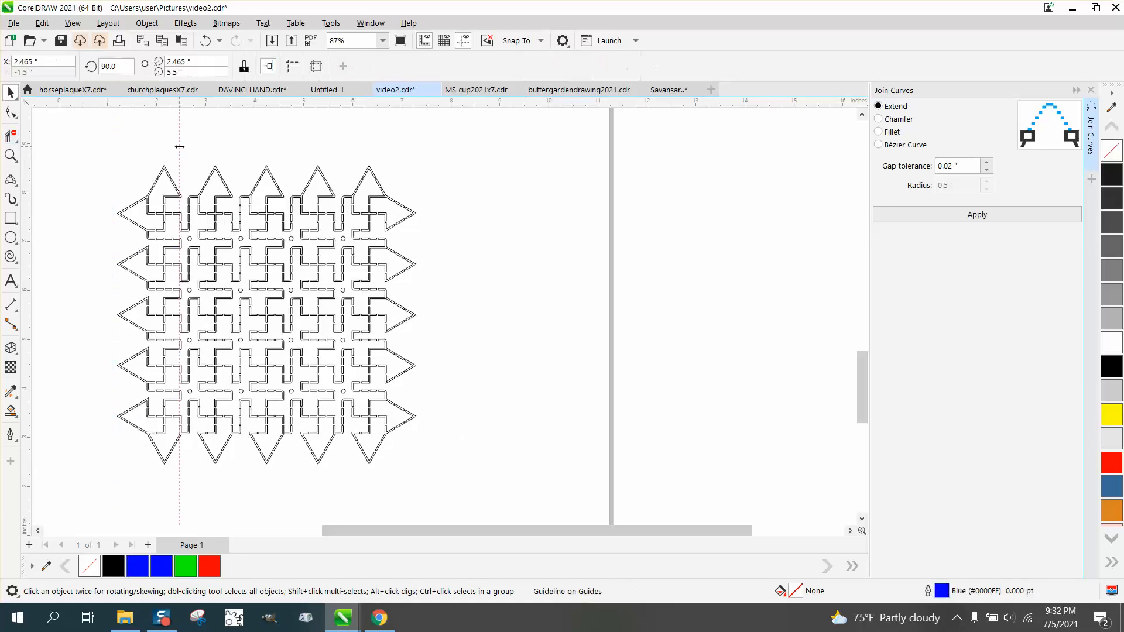
{"action": "left_click_drag", "start_coordinate": [240, 104], "coordinate": [239, 133]}
{"action": "key", "text": "p"}
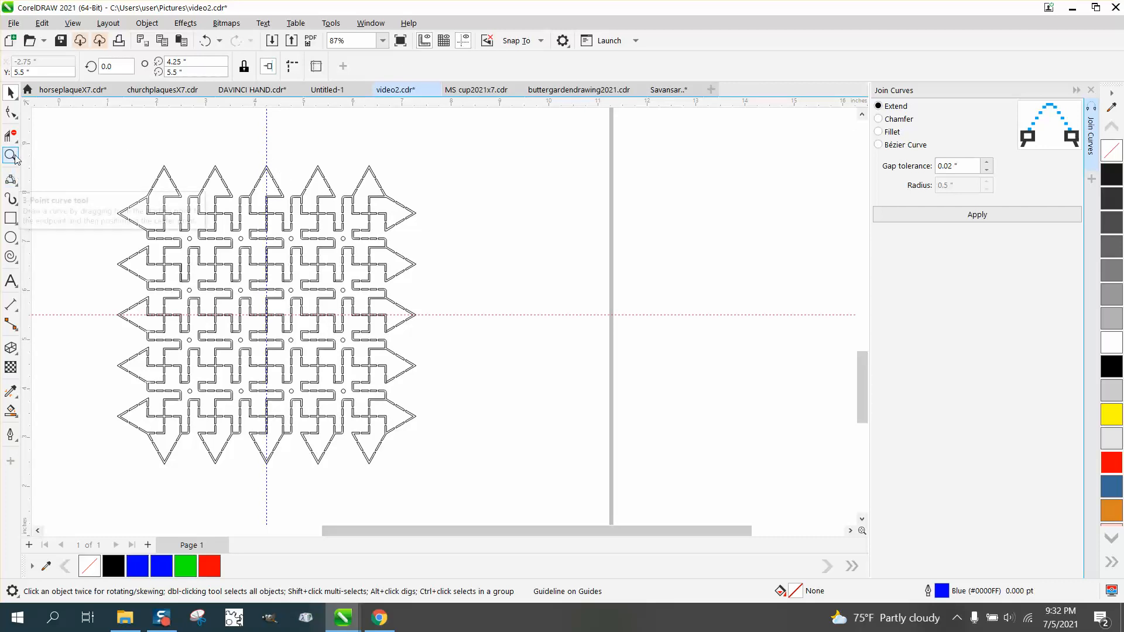
- Delete all line segments of the pattern's left half up to the vertical guideline with the Virtual Segment Delete tool
{"action": "left_click", "coordinate": [11, 199]}
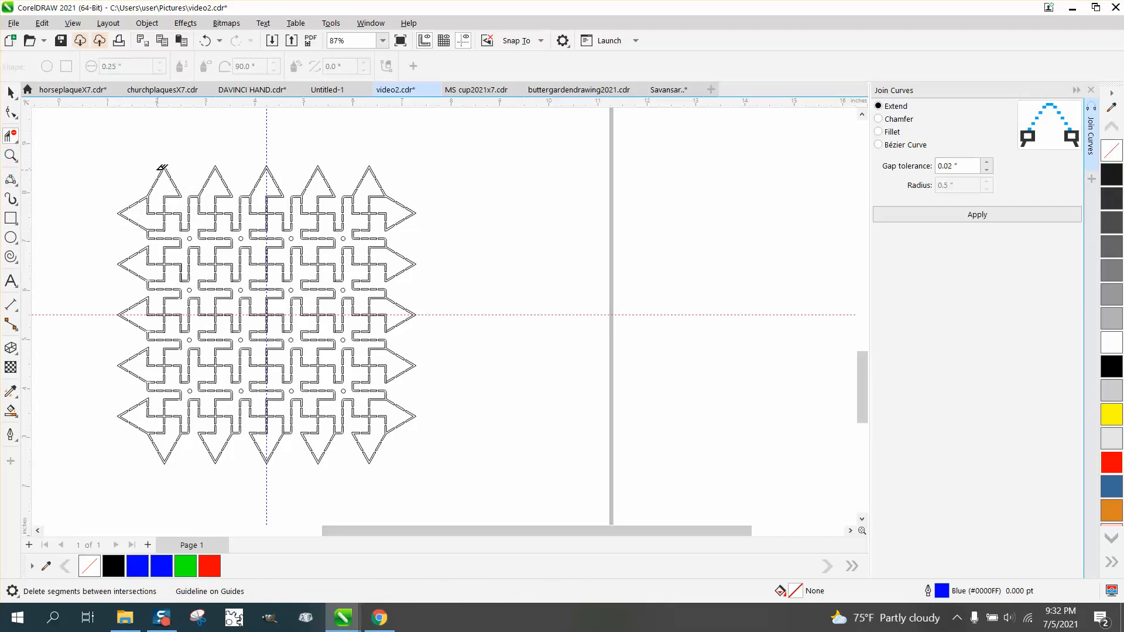
{"action": "left_click_drag", "start_coordinate": [196, 421], "coordinate": [266, 463]}
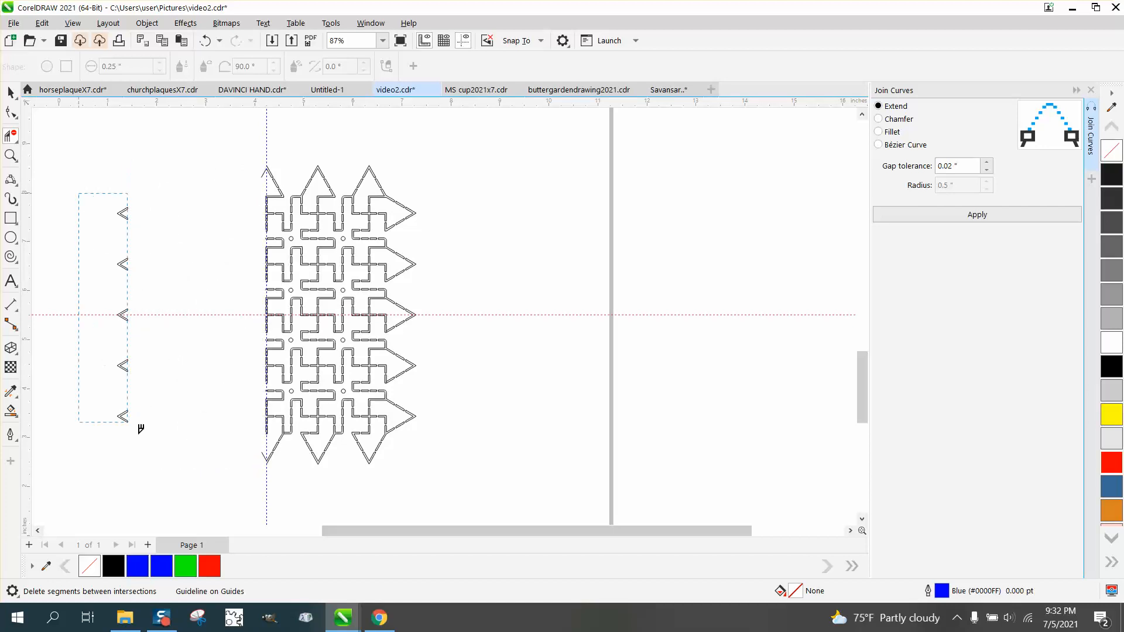
{"action": "left_click_drag", "start_coordinate": [140, 429], "coordinate": [181, 448]}
{"action": "left_click", "coordinate": [11, 156]}
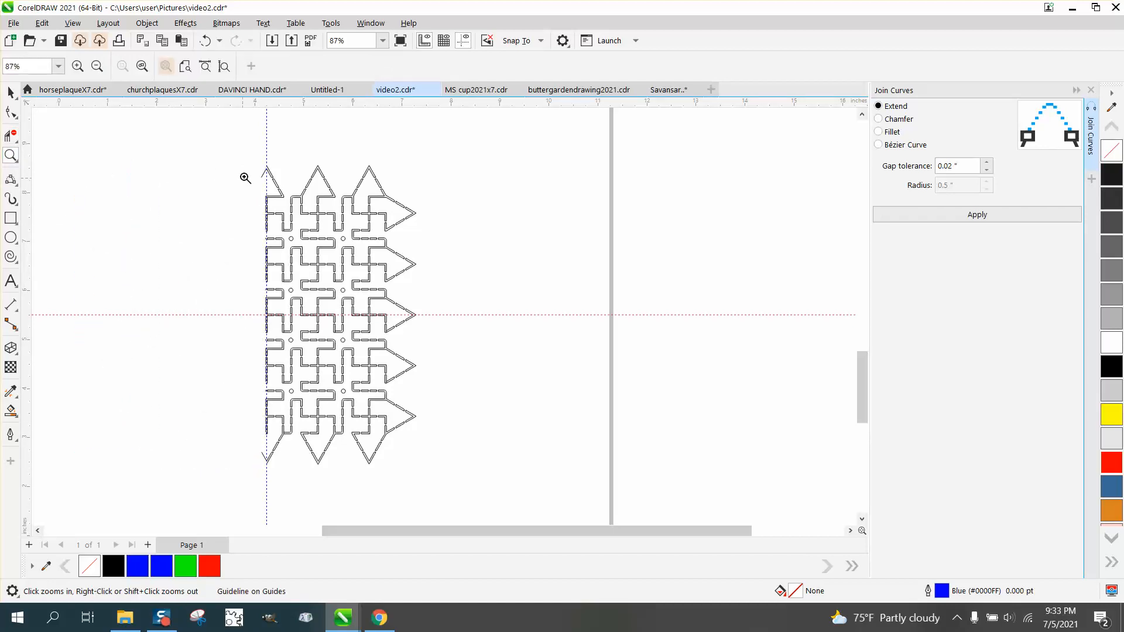
- Delete the leftover line segments left of the vertical guideline at the pattern's top peak and the bar directly below it
{"action": "left_click_drag", "start_coordinate": [246, 161], "coordinate": [339, 257]}
{"action": "left_click", "coordinate": [10, 136]}
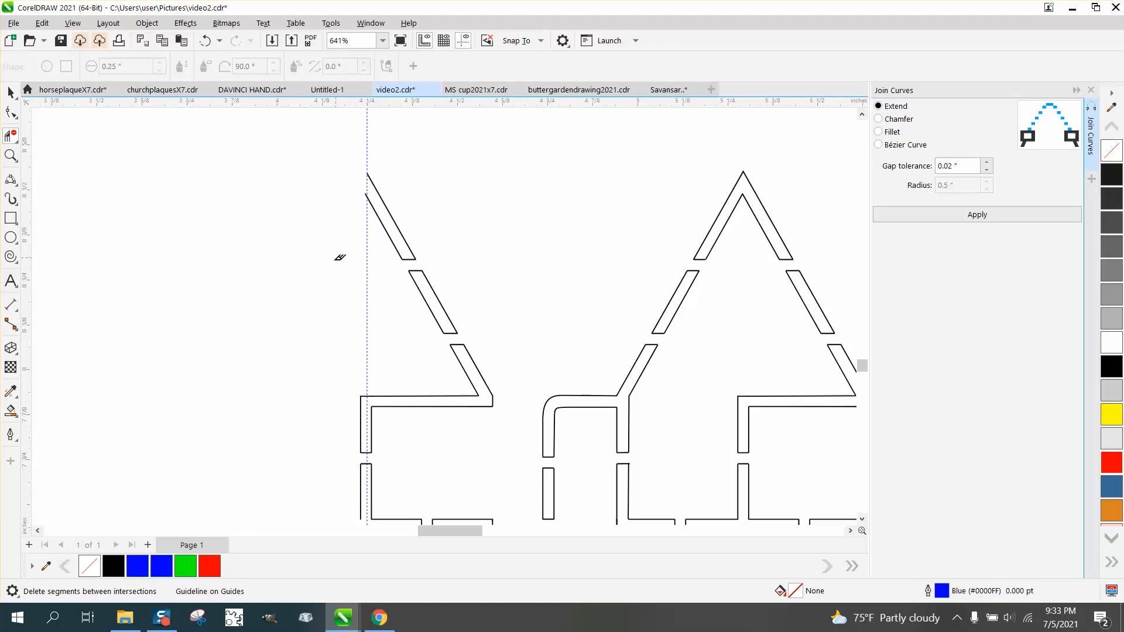
{"action": "left_click", "coordinate": [362, 425]}
{"action": "scroll", "coordinate": [280, 337], "scroll_direction": "down", "scroll_amount": 2}
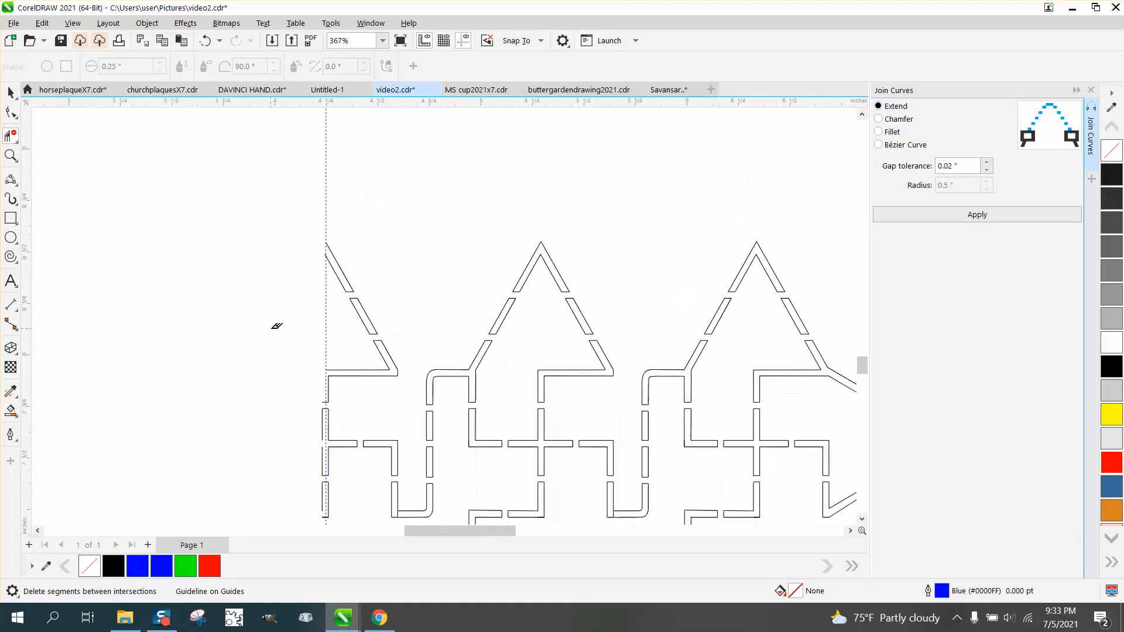
- Delete the leftover segments left of the vertical guideline from the top cross row down to the first row of circles
{"action": "left_click", "coordinate": [10, 155]}
{"action": "scroll", "coordinate": [286, 319], "scroll_direction": "down", "scroll_amount": 2}
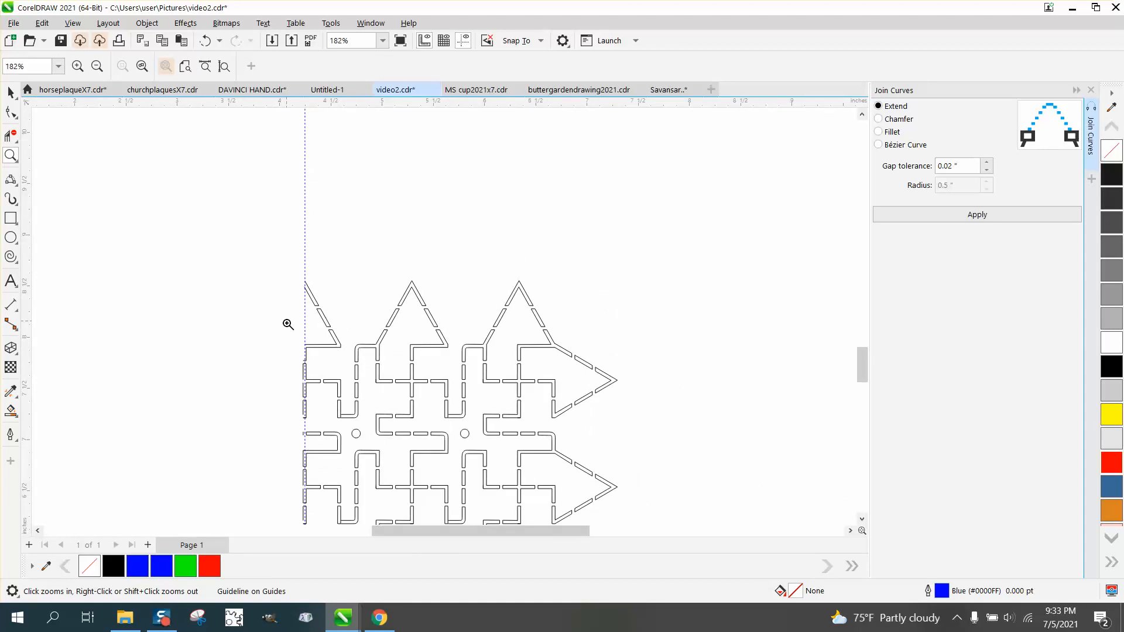
{"action": "mouse_move", "coordinate": [286, 334]}
{"action": "left_mouse_down"}
{"action": "mouse_move", "coordinate": [358, 427]}
{"action": "mouse_move", "coordinate": [391, 440]}
{"action": "left_mouse_up"}
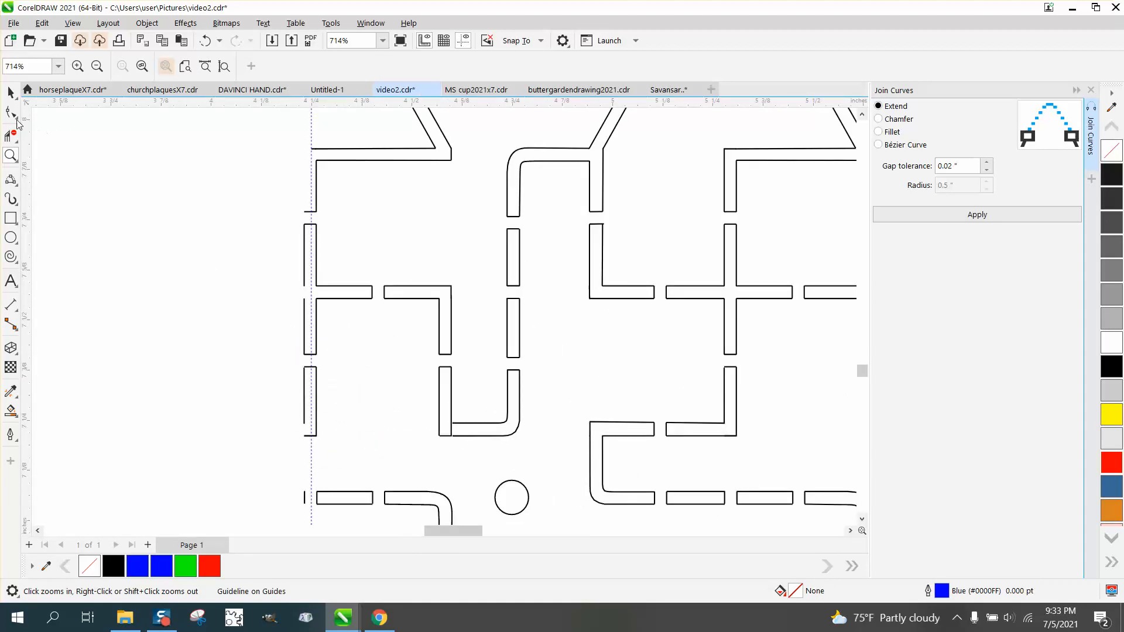
{"action": "left_click", "coordinate": [11, 135]}
{"action": "left_click_drag", "start_coordinate": [300, 176], "coordinate": [293, 251]}
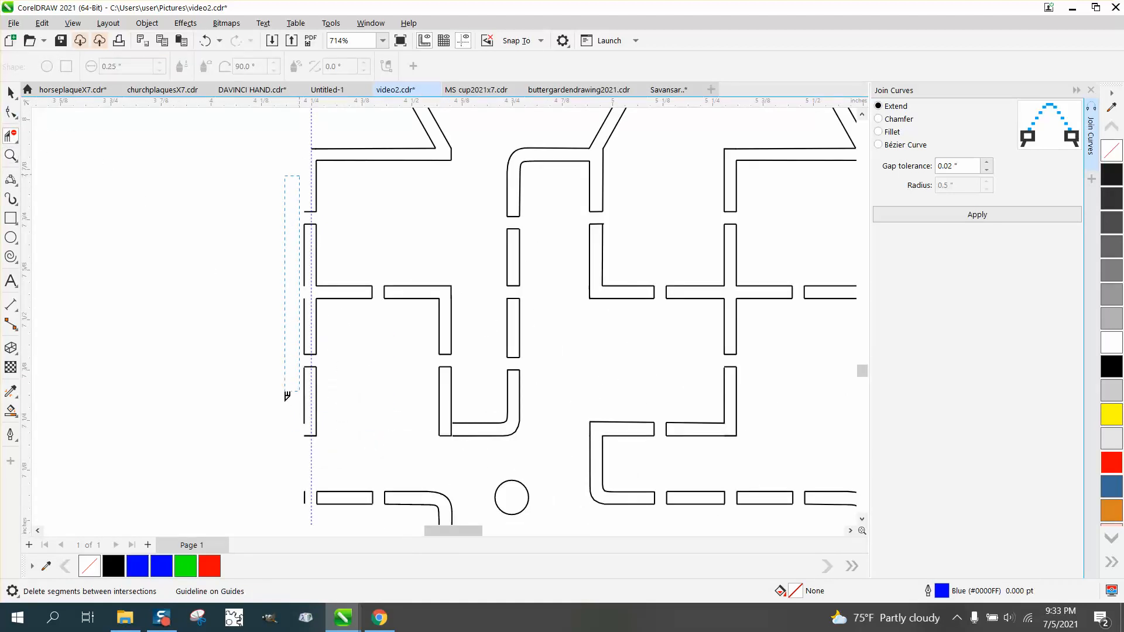
{"action": "left_click_drag", "start_coordinate": [286, 396], "coordinate": [303, 451]}
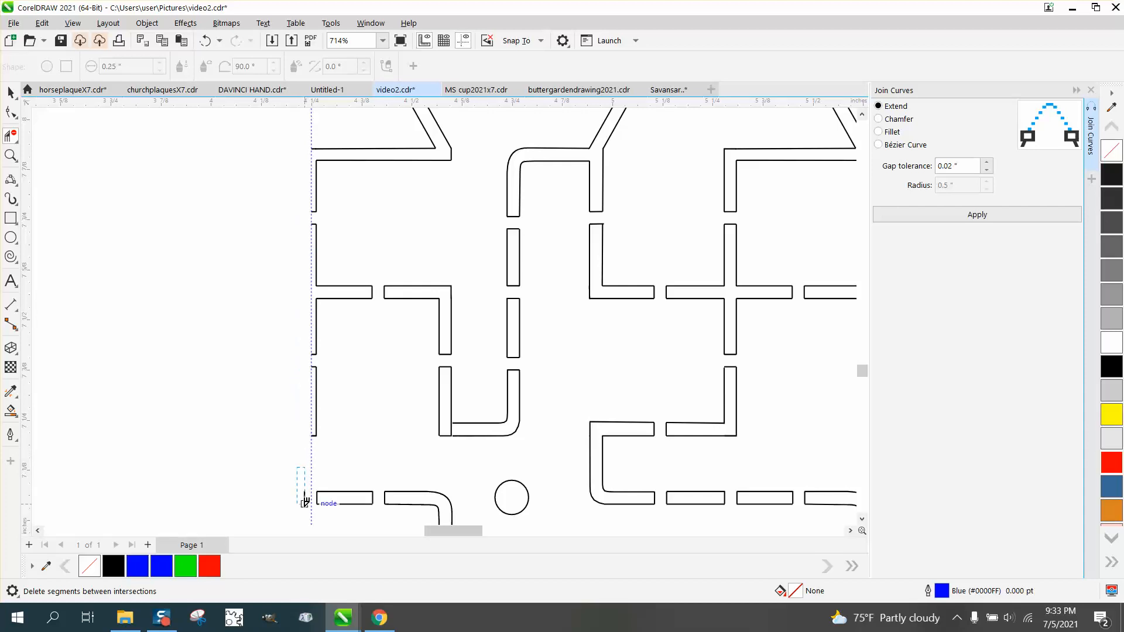
- Delete the leftover segments left of the vertical guideline between the second row of circles and the horizontal guideline
{"action": "scroll", "coordinate": [241, 374], "scroll_direction": "down", "scroll_amount": 4}
{"action": "scroll", "coordinate": [243, 354], "scroll_direction": "down", "scroll_amount": 3}
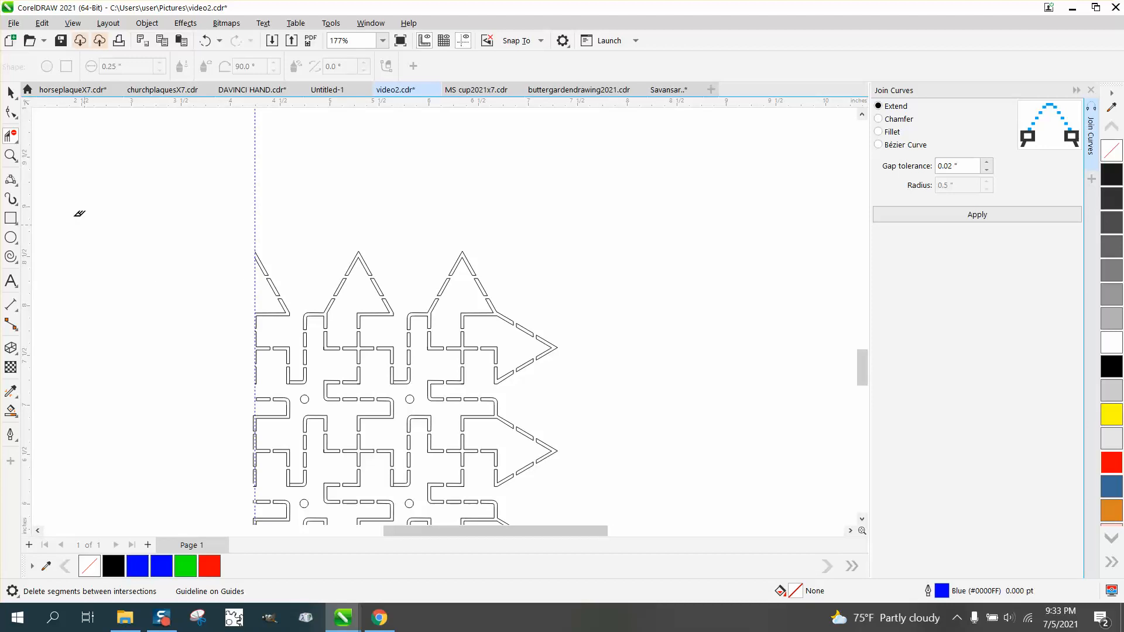
{"action": "left_click", "coordinate": [11, 155]}
{"action": "scroll", "coordinate": [234, 349], "scroll_direction": "down", "scroll_amount": 4}
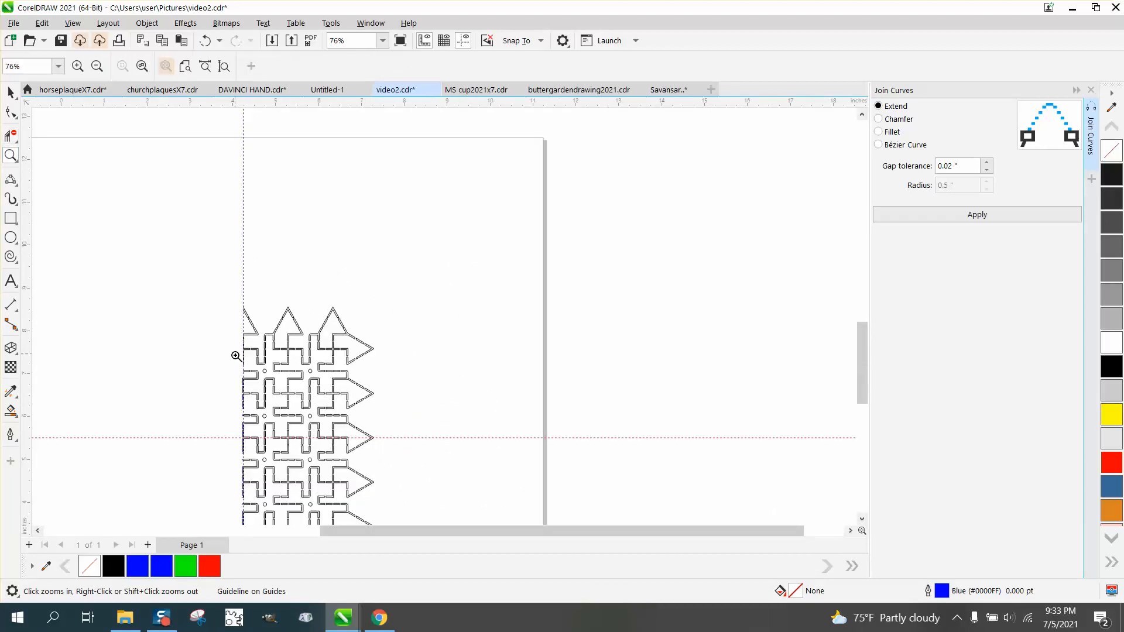
{"action": "left_click_drag", "start_coordinate": [284, 457], "coordinate": [367, 478]}
{"action": "left_click", "coordinate": [19, 135]}
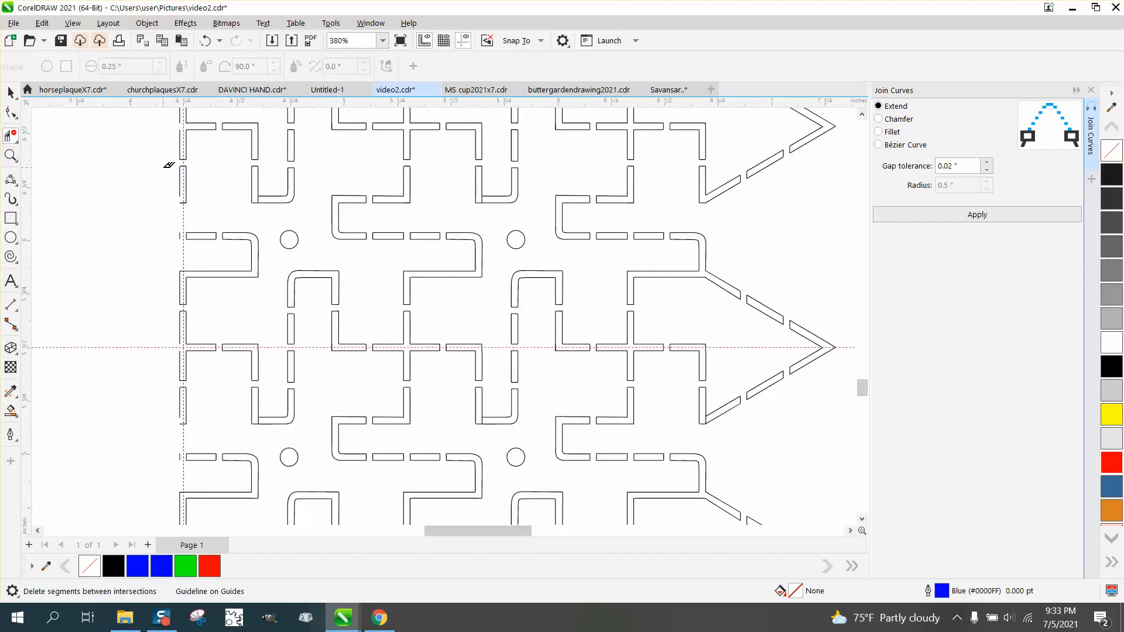
{"action": "left_click_drag", "start_coordinate": [172, 172], "coordinate": [180, 345]}
{"action": "scroll", "coordinate": [205, 351], "scroll_direction": "down", "scroll_amount": 1}
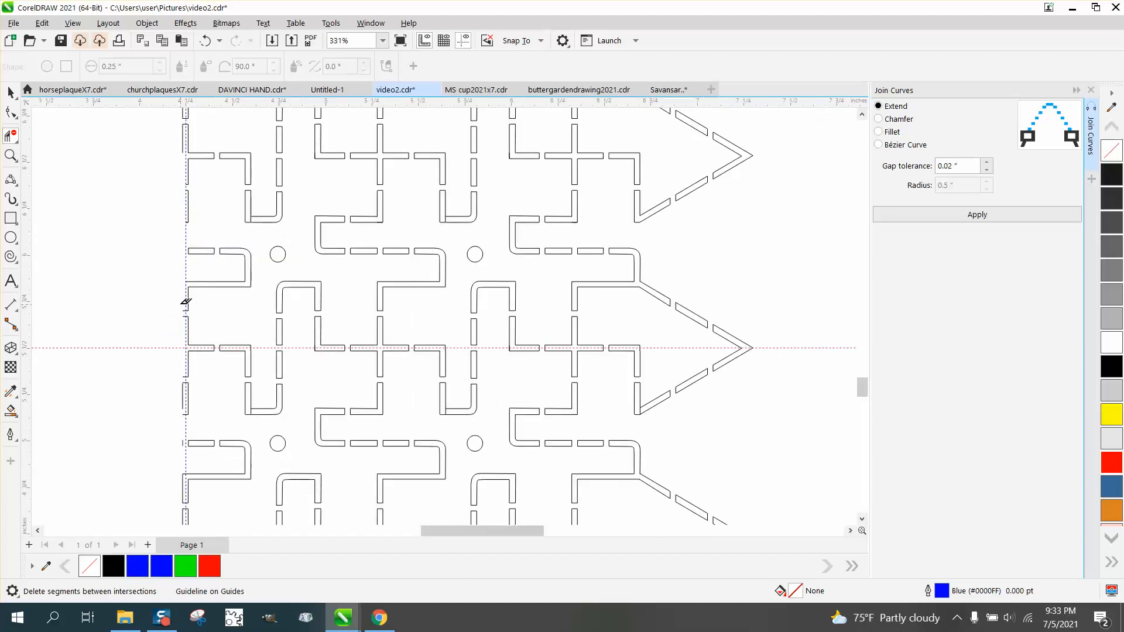
- Remove the remaining small stubs left of the vertical guideline just above the horizontal guideline
{"action": "left_click", "coordinate": [10, 155]}
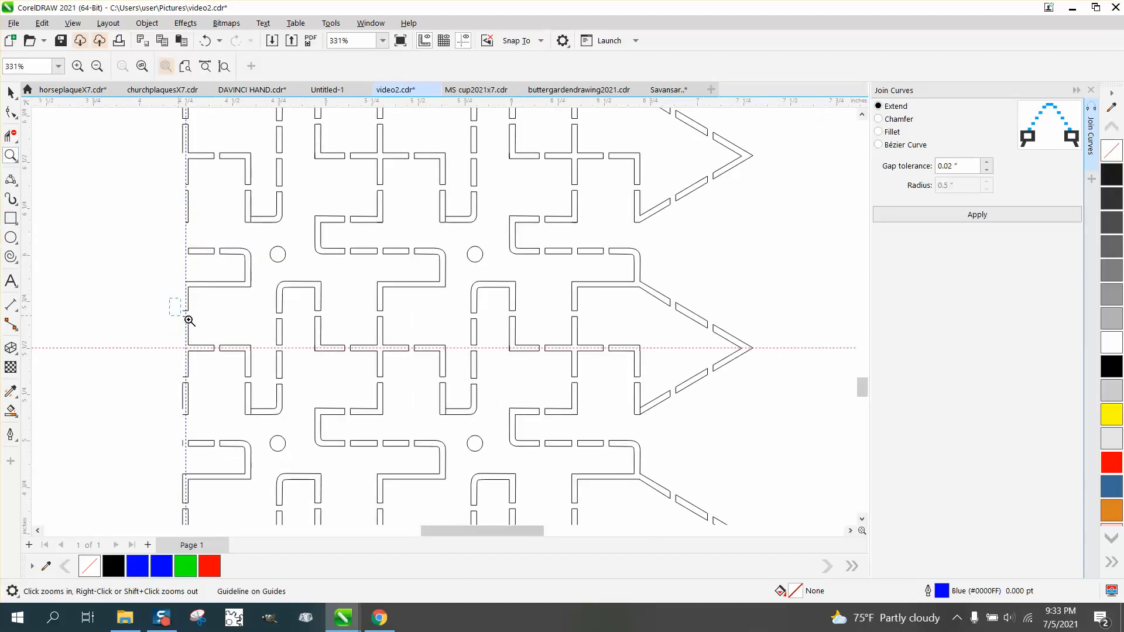
{"action": "left_click_drag", "start_coordinate": [189, 321], "coordinate": [203, 328]}
{"action": "left_click", "coordinate": [11, 136]}
{"action": "left_click_drag", "start_coordinate": [375, 269], "coordinate": [396, 409]}
{"action": "scroll", "coordinate": [387, 407], "scroll_direction": "down", "scroll_amount": 10}
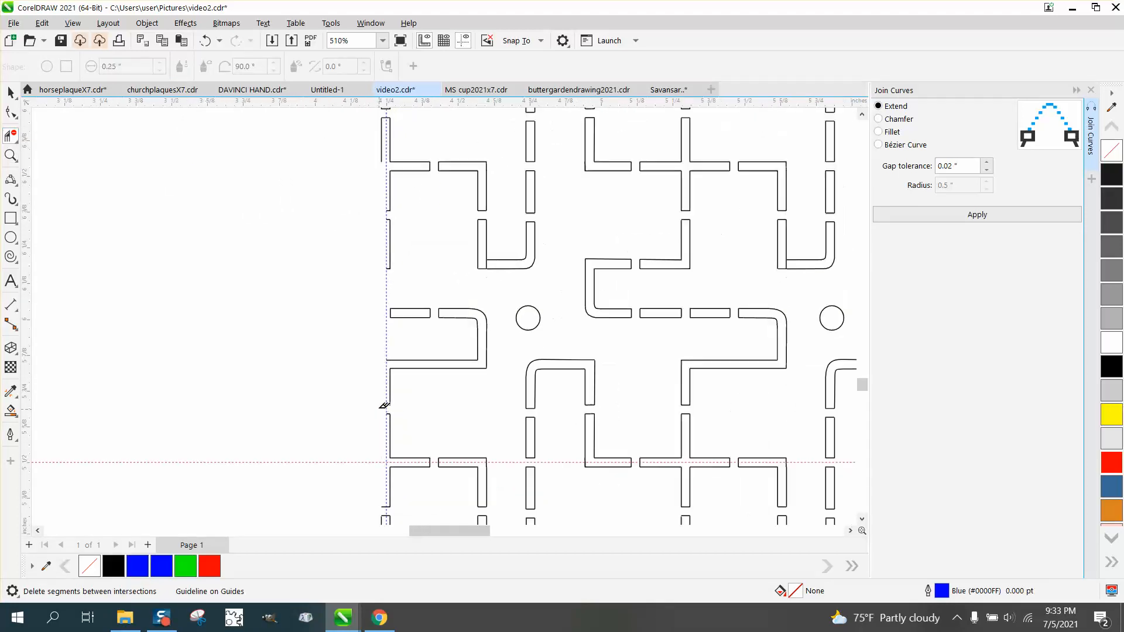
- Delete the leftover segments left of the vertical guideline on the second cross row, between the two upper rows of circles
{"action": "scroll", "coordinate": [384, 405], "scroll_direction": "down", "scroll_amount": 2}
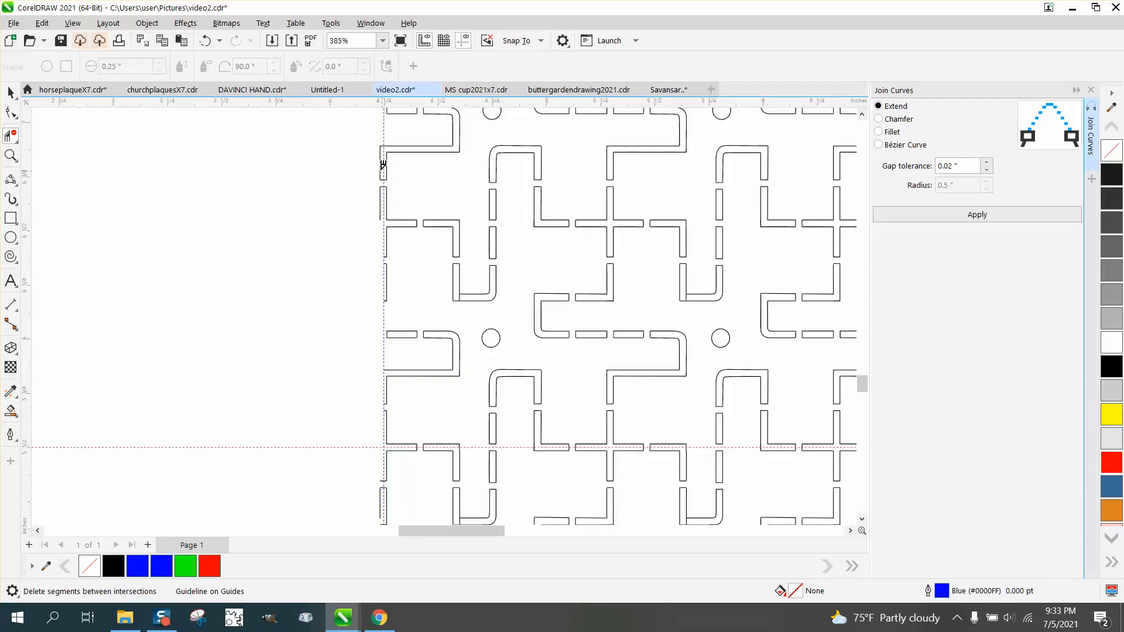
{"action": "left_click", "coordinate": [383, 164]}
{"action": "left_click", "coordinate": [386, 188]}
{"action": "left_click", "coordinate": [11, 156]}
{"action": "left_click_drag", "start_coordinate": [373, 168], "coordinate": [412, 209]}
{"action": "left_click", "coordinate": [10, 136]}
{"action": "left_click_drag", "start_coordinate": [326, 223], "coordinate": [333, 313]}
{"action": "scroll", "coordinate": [331, 275], "scroll_direction": "down", "scroll_amount": 4}
{"action": "scroll", "coordinate": [400, 312], "scroll_direction": "down", "scroll_amount": 6}
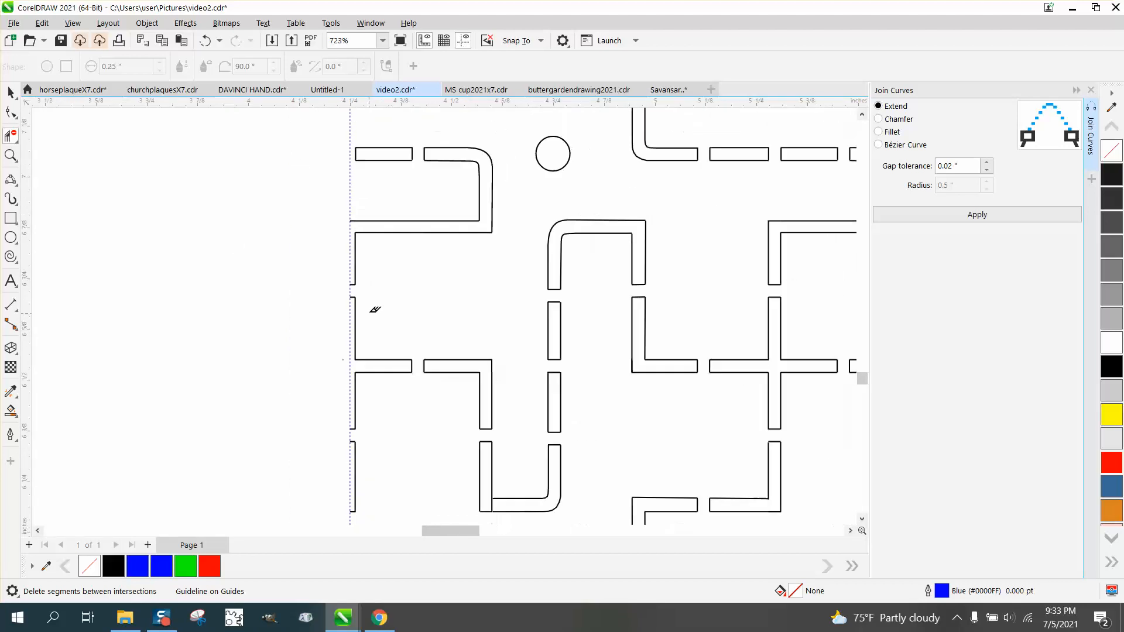
- Try to delete the leftover segments left of the vertical guideline on the pieces just below the horizontal guideline
{"action": "scroll", "coordinate": [300, 250], "scroll_direction": "down", "scroll_amount": 1}
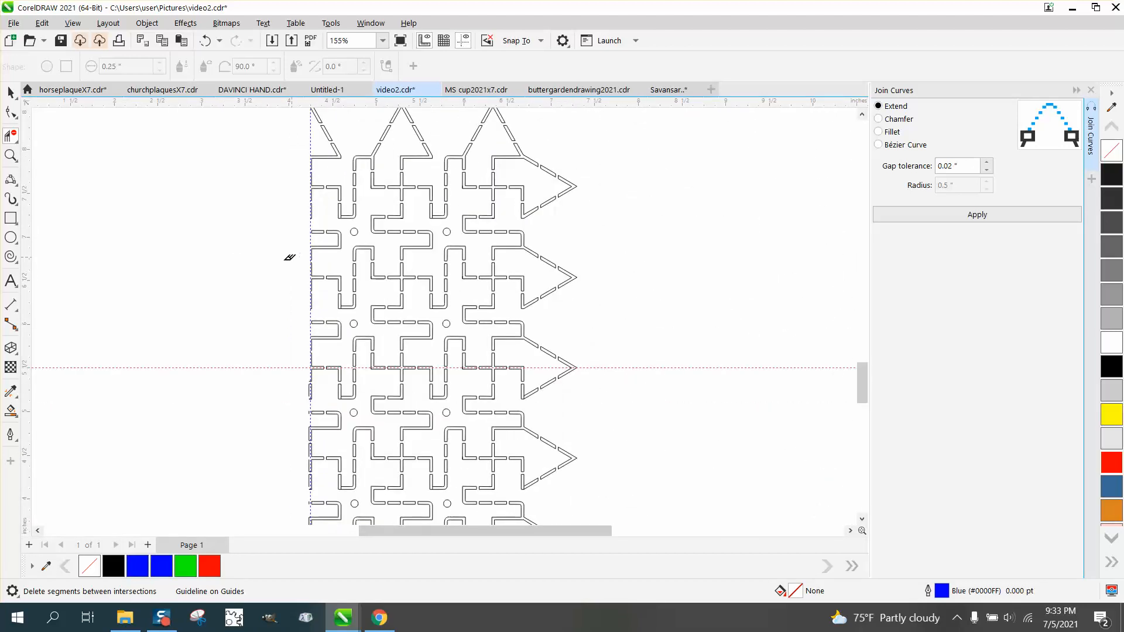
{"action": "left_click", "coordinate": [10, 156]}
{"action": "scroll", "coordinate": [280, 366], "scroll_direction": "down", "scroll_amount": 1}
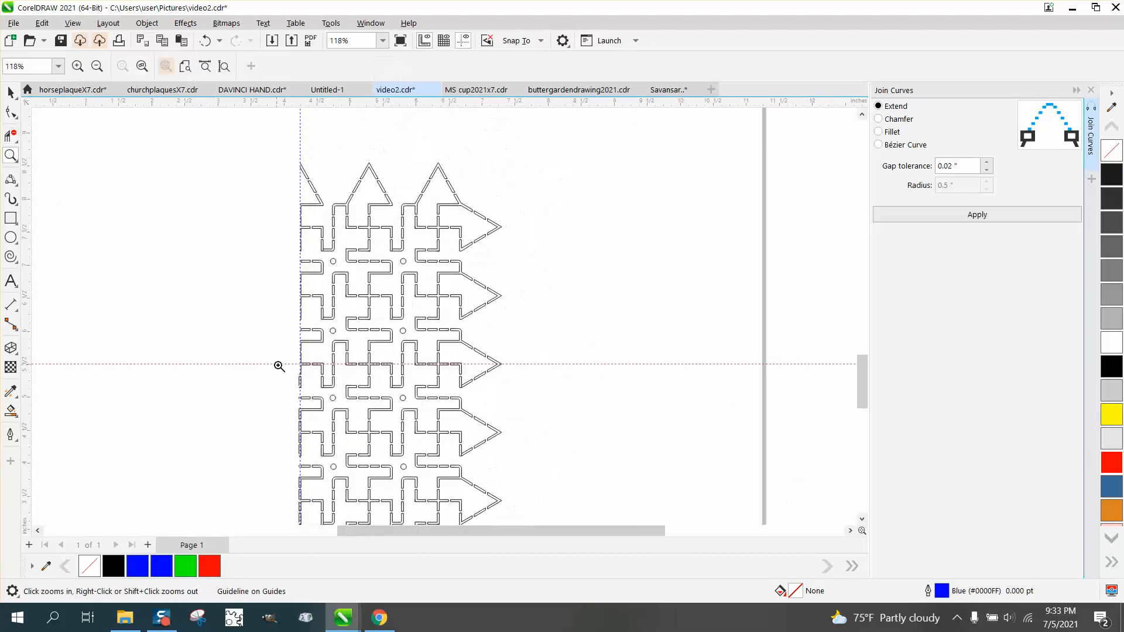
{"action": "left_click", "coordinate": [363, 409]}
{"action": "left_click", "coordinate": [11, 136]}
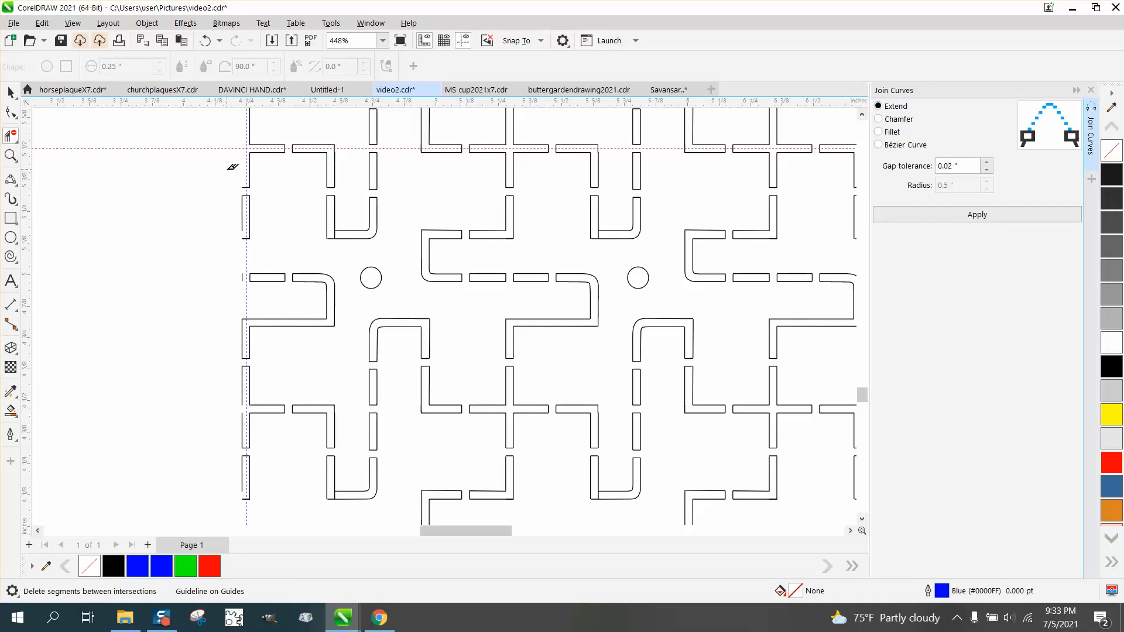
{"action": "left_click_drag", "start_coordinate": [227, 173], "coordinate": [243, 239]}
{"action": "left_click", "coordinate": [244, 235]}
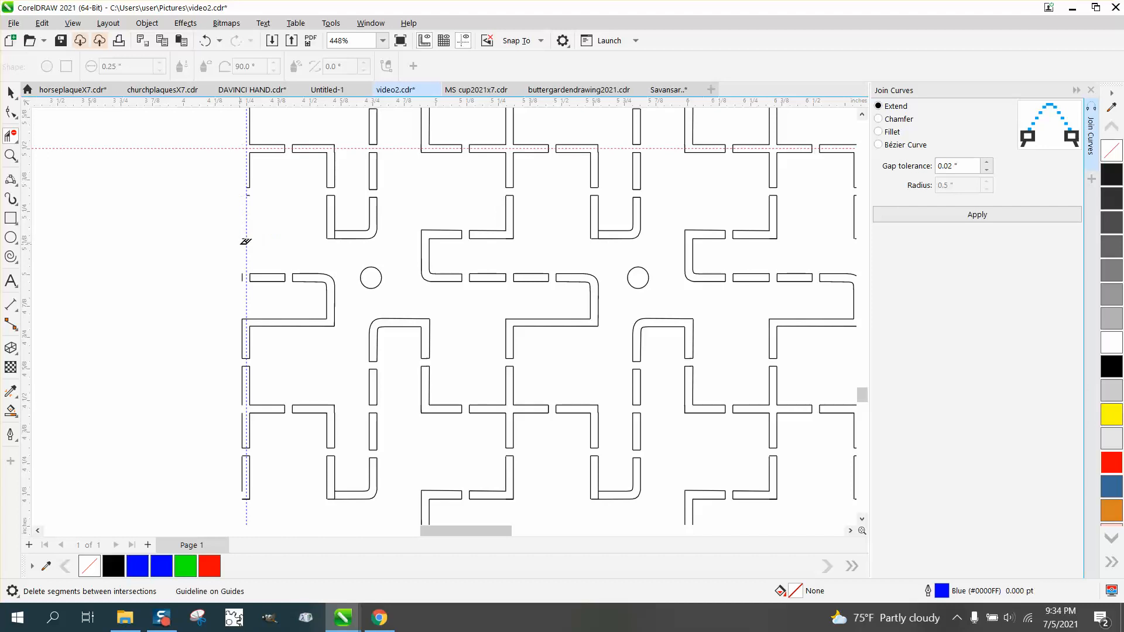
{"action": "left_click", "coordinate": [205, 41]}
- Trim the pieces just below the horizontal guideline back to the vertical guideline, including the tick beside the circle row
{"action": "left_click", "coordinate": [10, 155]}
{"action": "left_click_drag", "start_coordinate": [153, 159], "coordinate": [353, 267]}
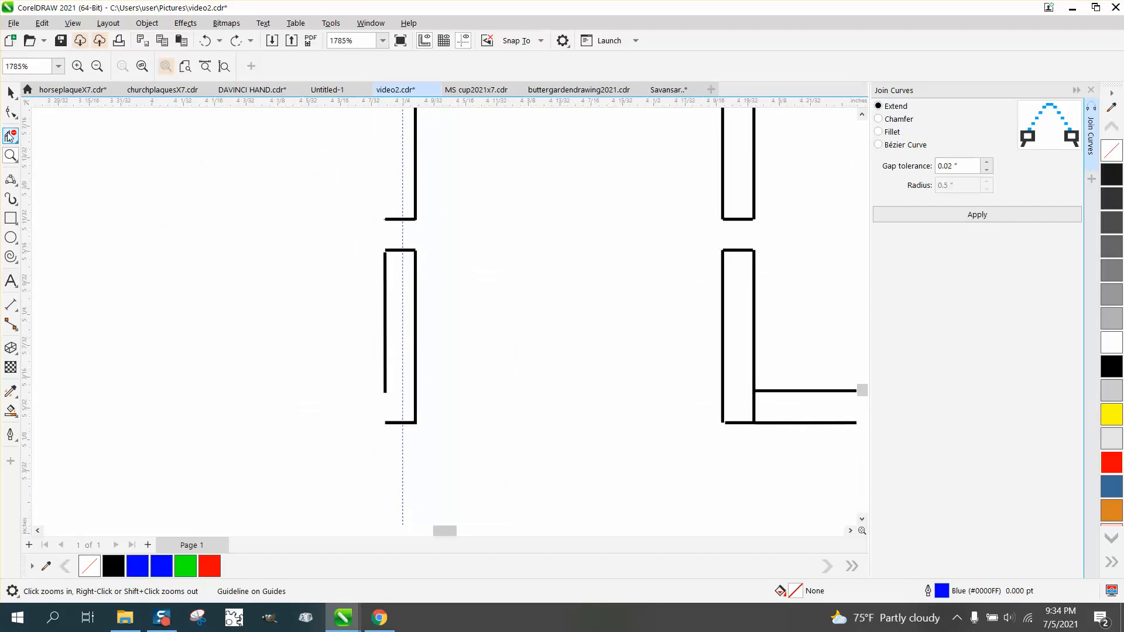
{"action": "left_click", "coordinate": [9, 137]}
{"action": "left_click", "coordinate": [390, 219]}
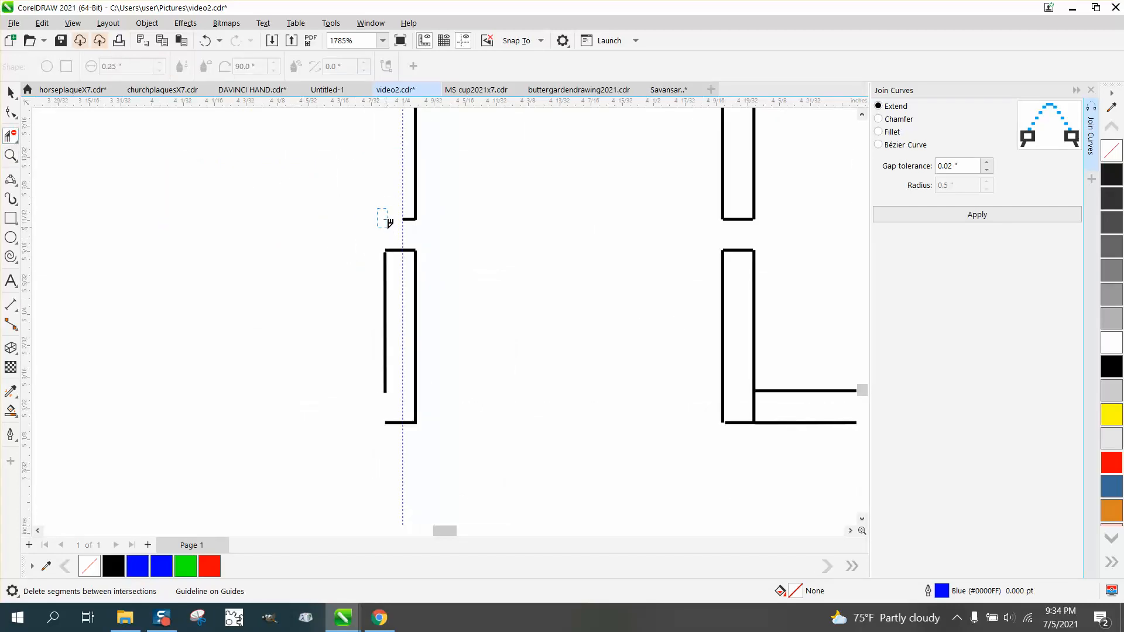
{"action": "left_click", "coordinate": [389, 270]}
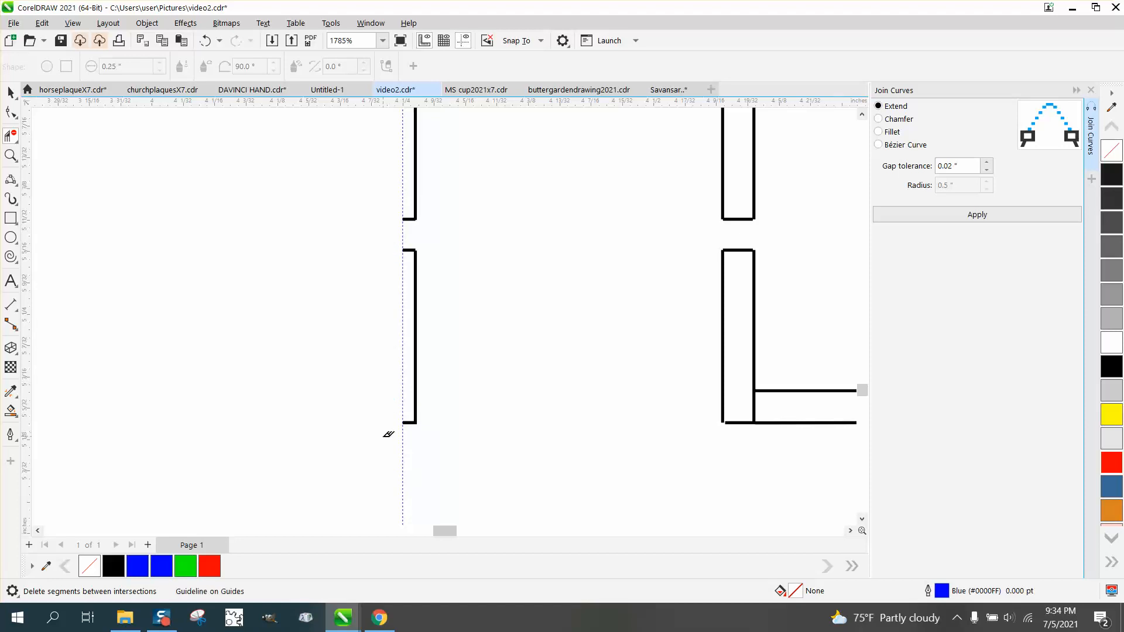
{"action": "scroll", "coordinate": [295, 319], "scroll_direction": "down", "scroll_amount": 4}
{"action": "left_click_drag", "start_coordinate": [314, 396], "coordinate": [318, 396]}
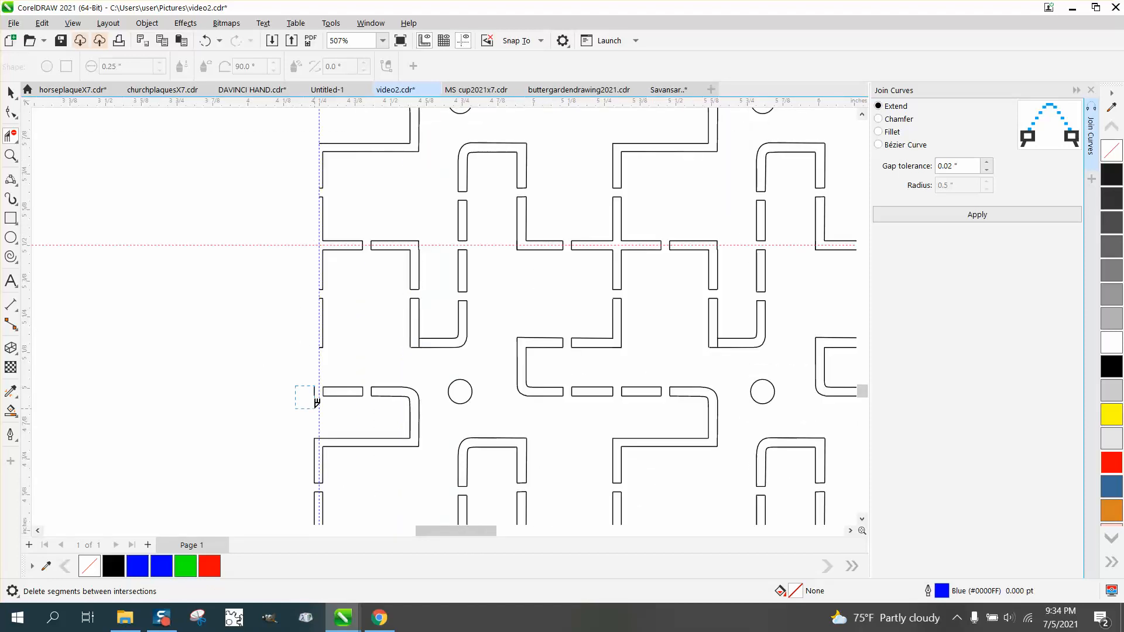
{"action": "scroll", "coordinate": [302, 382], "scroll_direction": "down", "scroll_amount": 2}
{"action": "scroll", "coordinate": [302, 382], "scroll_direction": "down", "scroll_amount": 4}
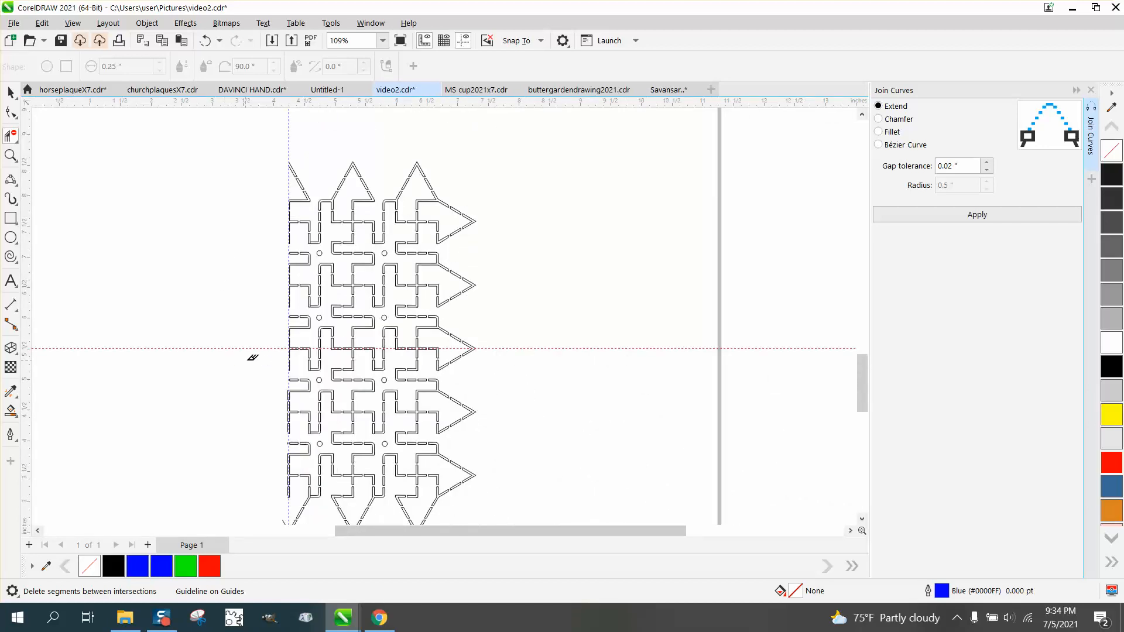
- Delete the pattern's line segments below the horizontal guideline with the Virtual Segment Delete tool
{"action": "left_click_drag", "start_coordinate": [323, 430], "coordinate": [497, 511]}
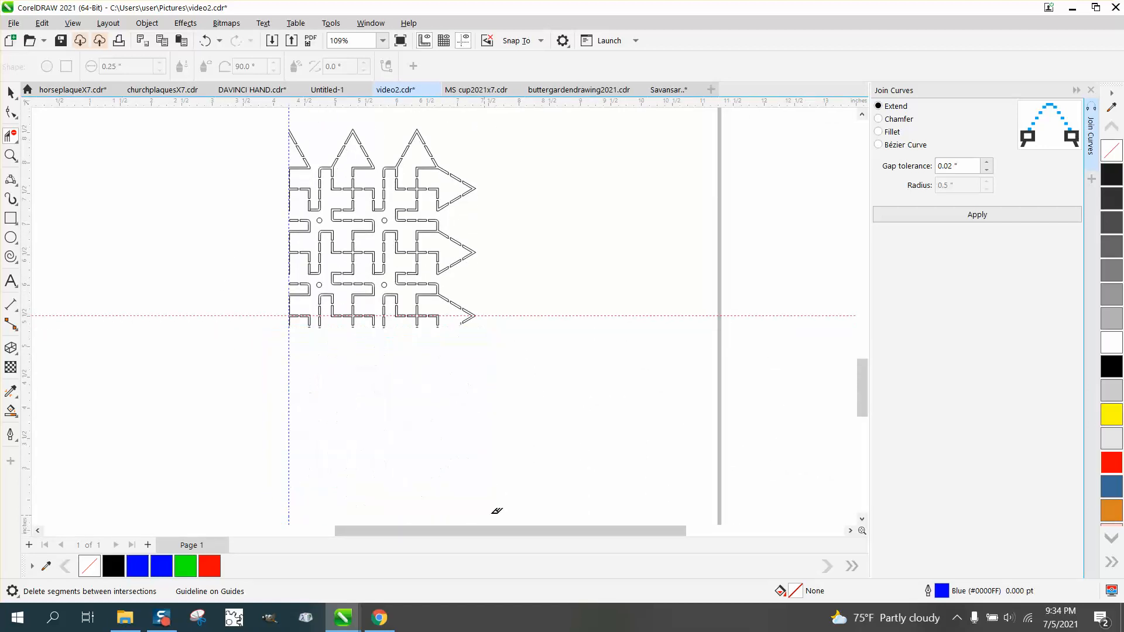
{"action": "left_click", "coordinate": [11, 155]}
{"action": "left_click_drag", "start_coordinate": [263, 294], "coordinate": [520, 375]}
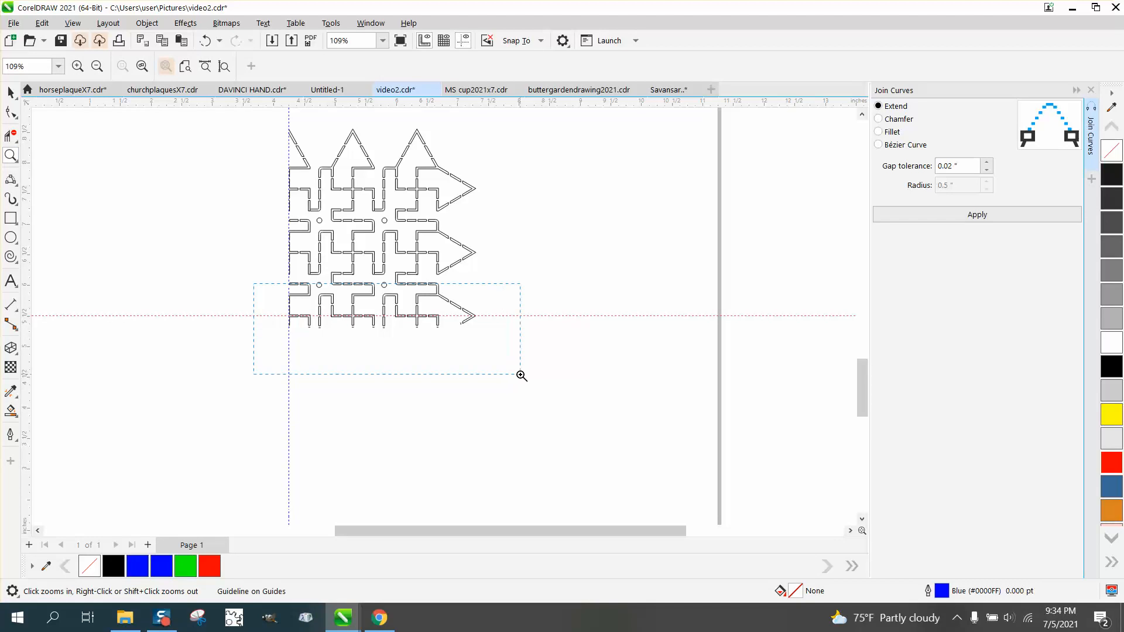
{"action": "left_click", "coordinate": [10, 136]}
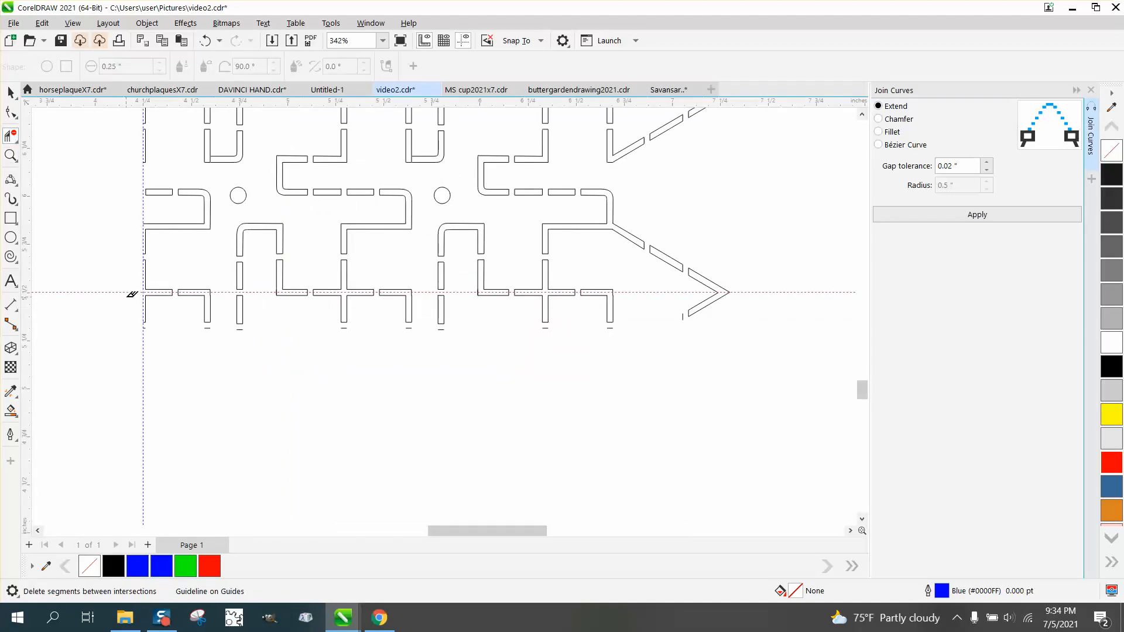
{"action": "left_click_drag", "start_coordinate": [139, 300], "coordinate": [747, 326]}
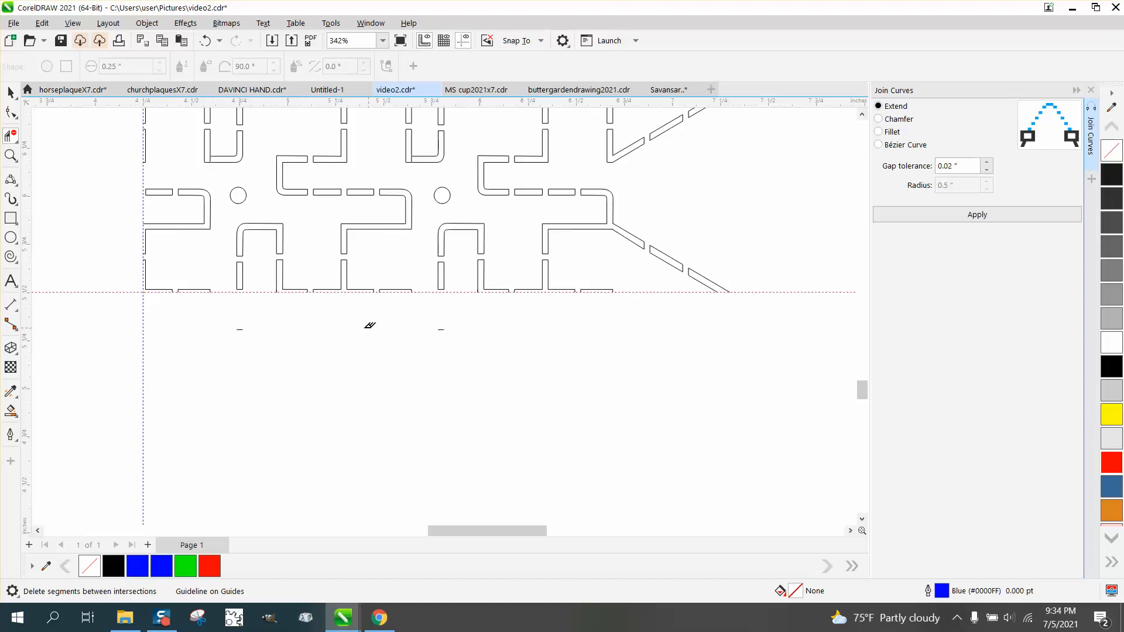
{"action": "scroll", "coordinate": [371, 326], "scroll_direction": "down", "scroll_amount": 5}
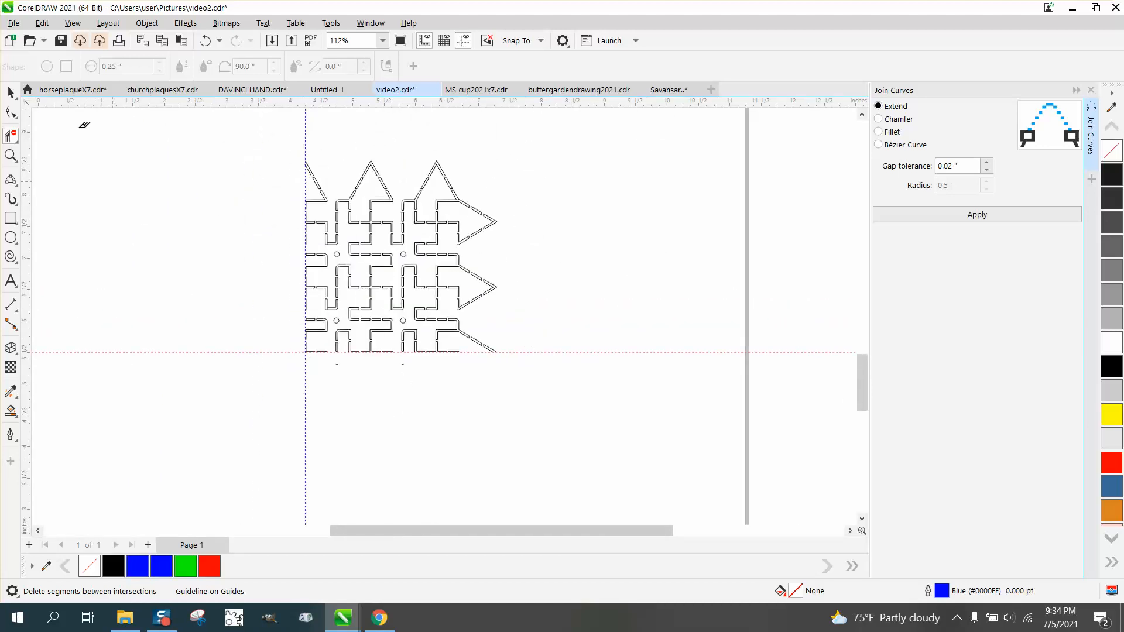
- Mirror the remaining upper-right quarter of the pattern horizontally to the left side, keeping a copy on both sides of the vertical guideline
{"action": "scroll", "coordinate": [12, 92], "scroll_direction": "up", "scroll_amount": 2}
{"action": "left_click", "coordinate": [11, 92]}
{"action": "scroll", "coordinate": [199, 170], "scroll_direction": "down", "scroll_amount": 2}
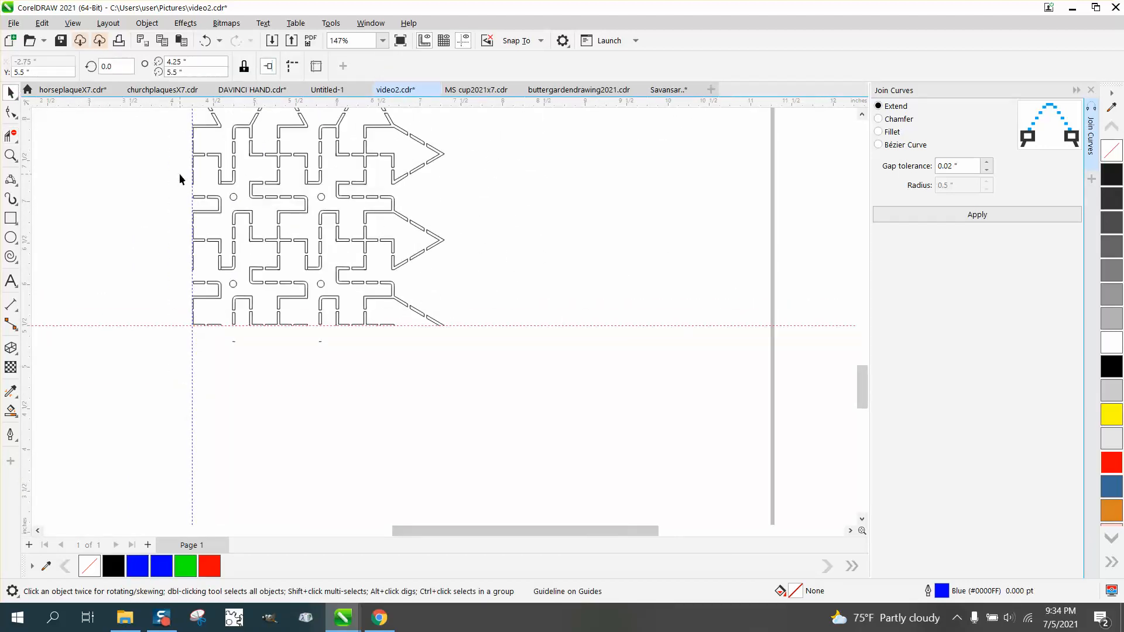
{"action": "scroll", "coordinate": [232, 202], "scroll_direction": "down", "scroll_amount": 1}
{"action": "left_click_drag", "start_coordinate": [350, 250], "coordinate": [386, 289]}
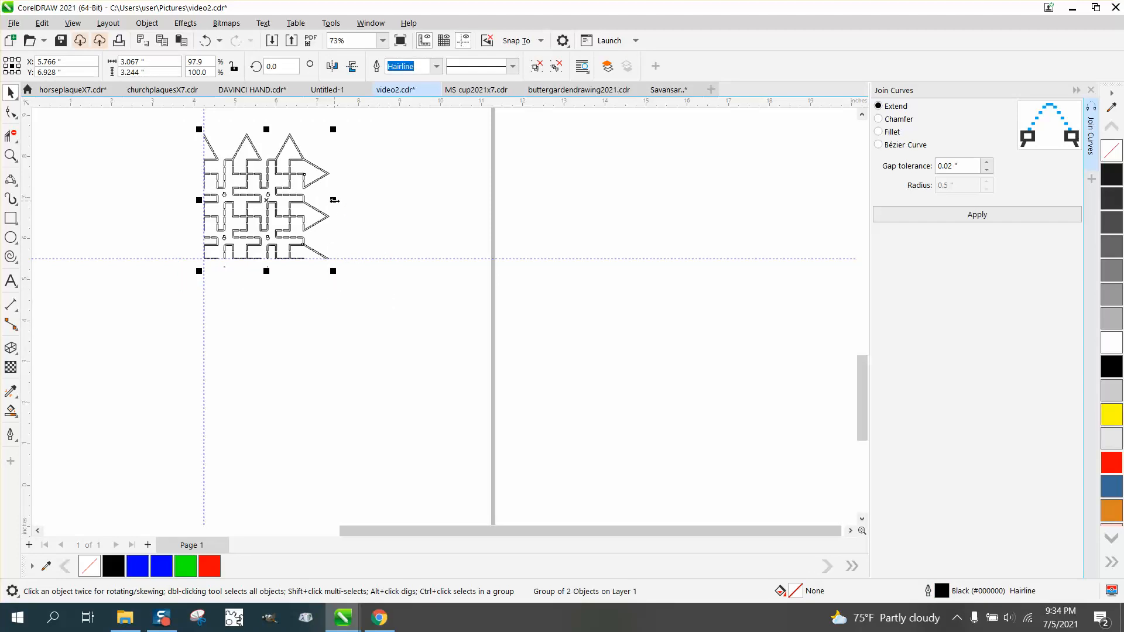
{"action": "left_click_drag", "start_coordinate": [333, 200], "coordinate": [249, 190]}
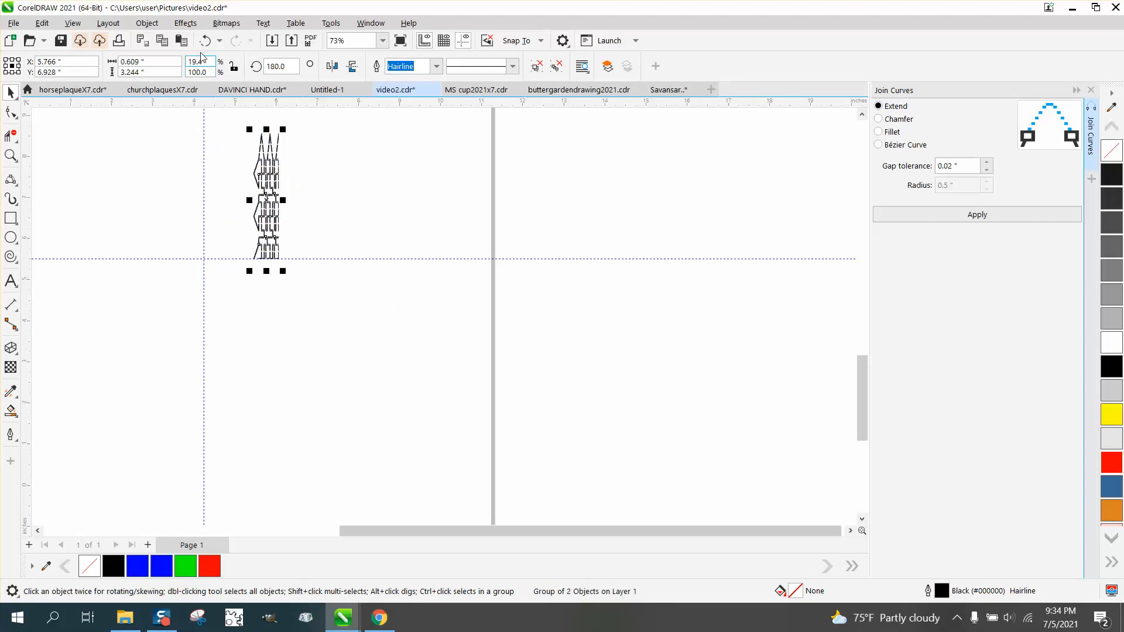
{"action": "key", "text": "ctrl+z"}
{"action": "left_click_drag", "start_coordinate": [333, 199], "coordinate": [73, 199]}
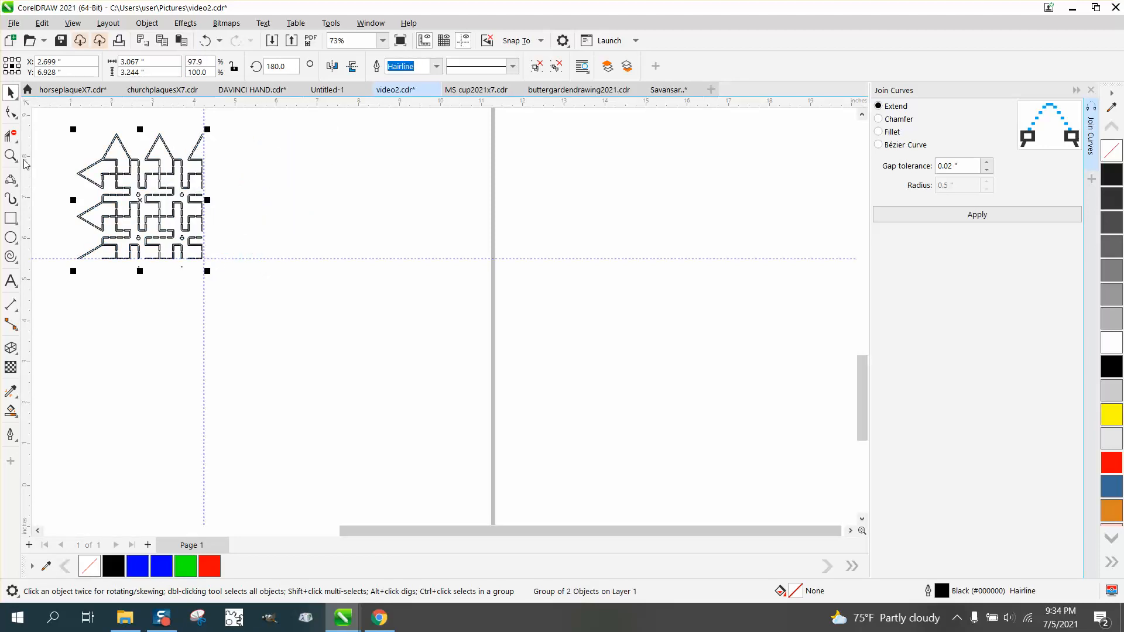
{"action": "left_click_drag", "start_coordinate": [74, 200], "coordinate": [232, 203]}
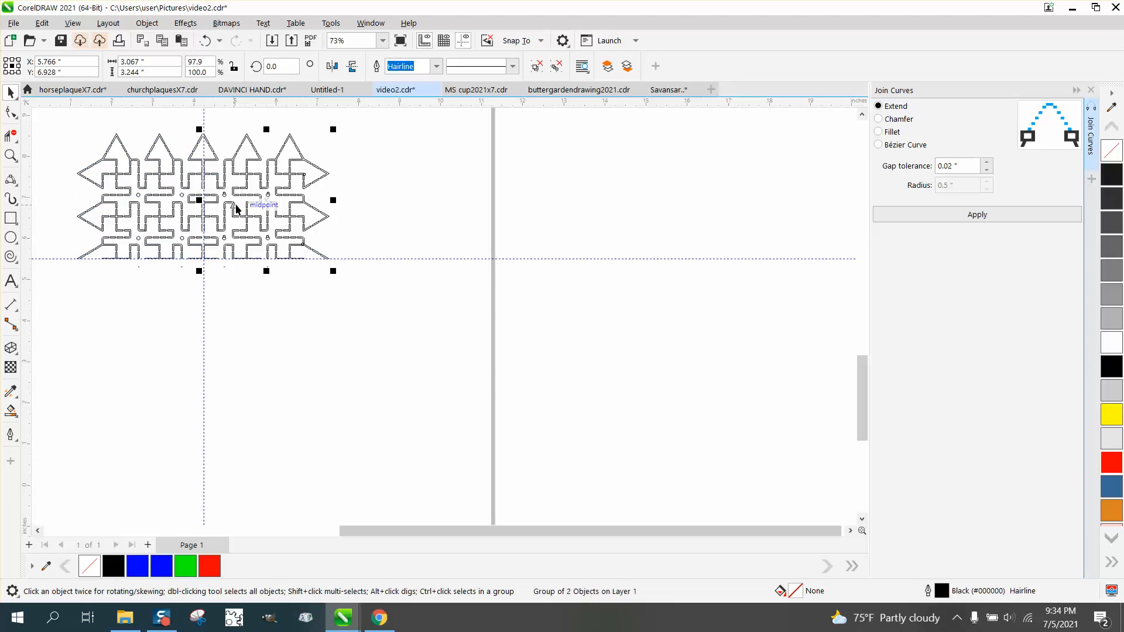
- Examine the seam between the two mirrored quarters along the vertical guideline
{"action": "left_click", "coordinate": [10, 156]}
{"action": "left_click_drag", "start_coordinate": [166, 156], "coordinate": [239, 202]}
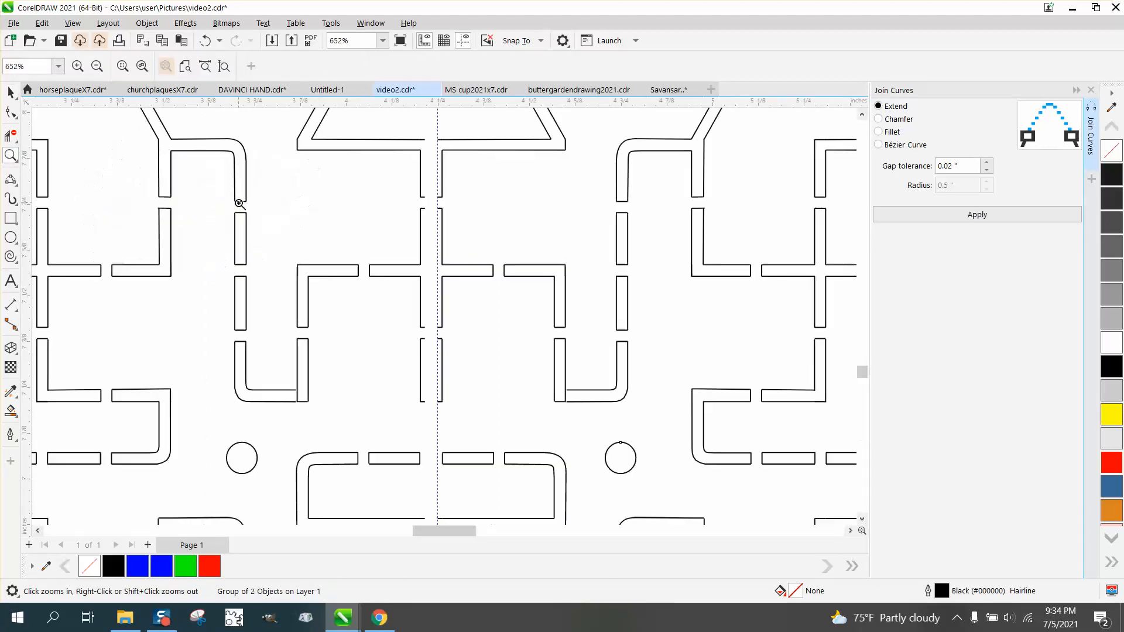
{"action": "right_click", "coordinate": [408, 254]}
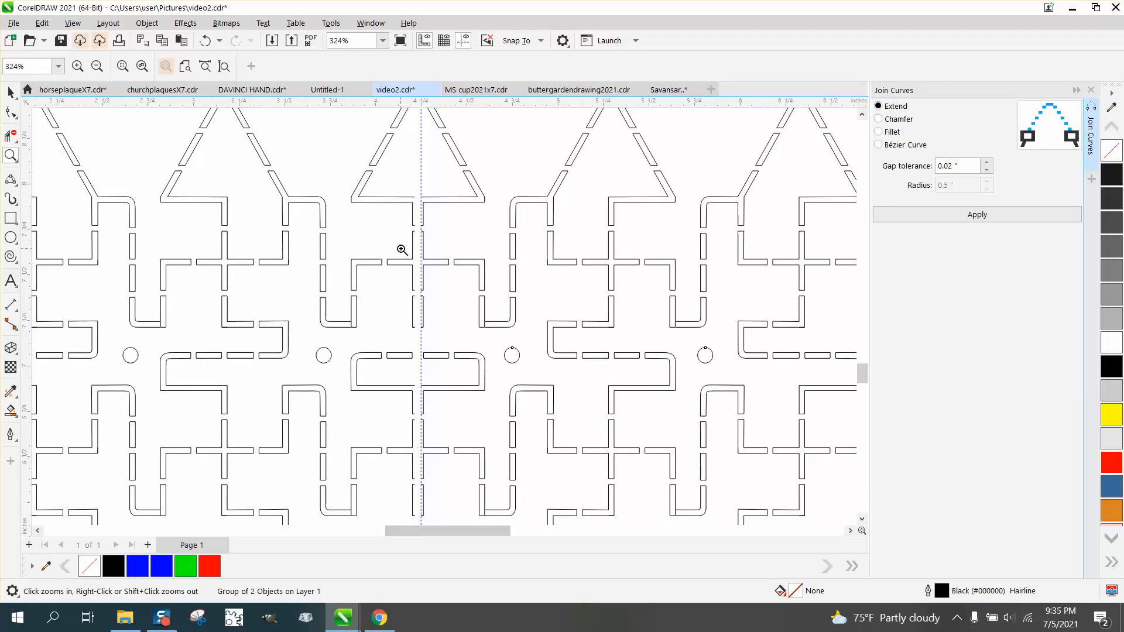
- Deselect the mirrored quarter and set the nudge distance to 0.001 inches
{"action": "scroll", "coordinate": [405, 225], "scroll_direction": "down", "scroll_amount": 1}
{"action": "scroll", "coordinate": [420, 228], "scroll_direction": "up", "scroll_amount": 20}
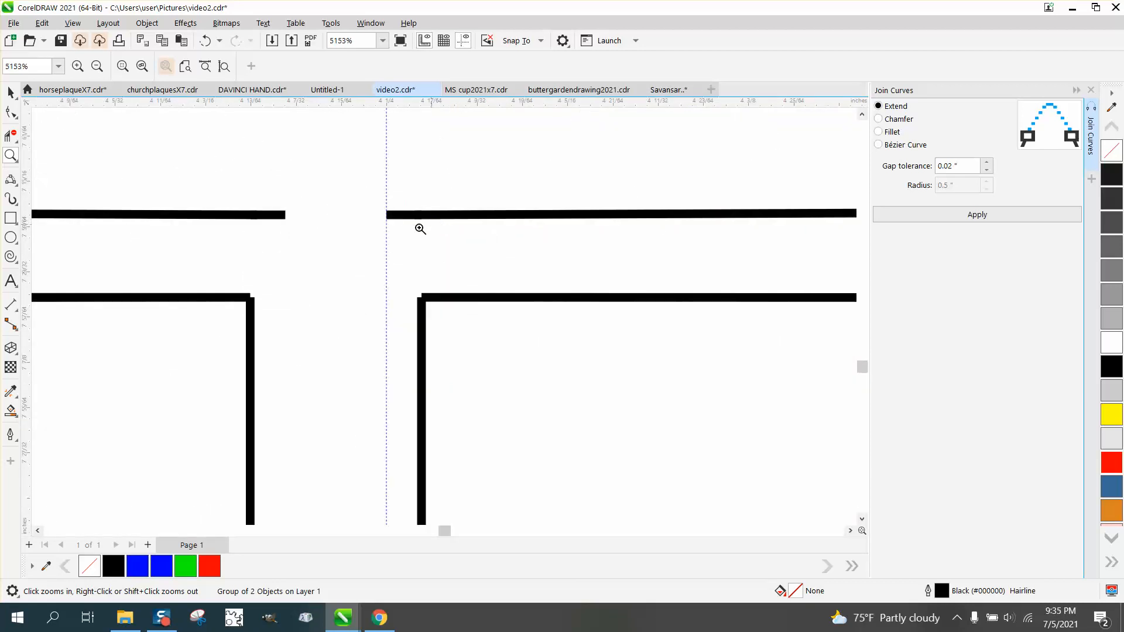
{"action": "left_click", "coordinate": [8, 94]}
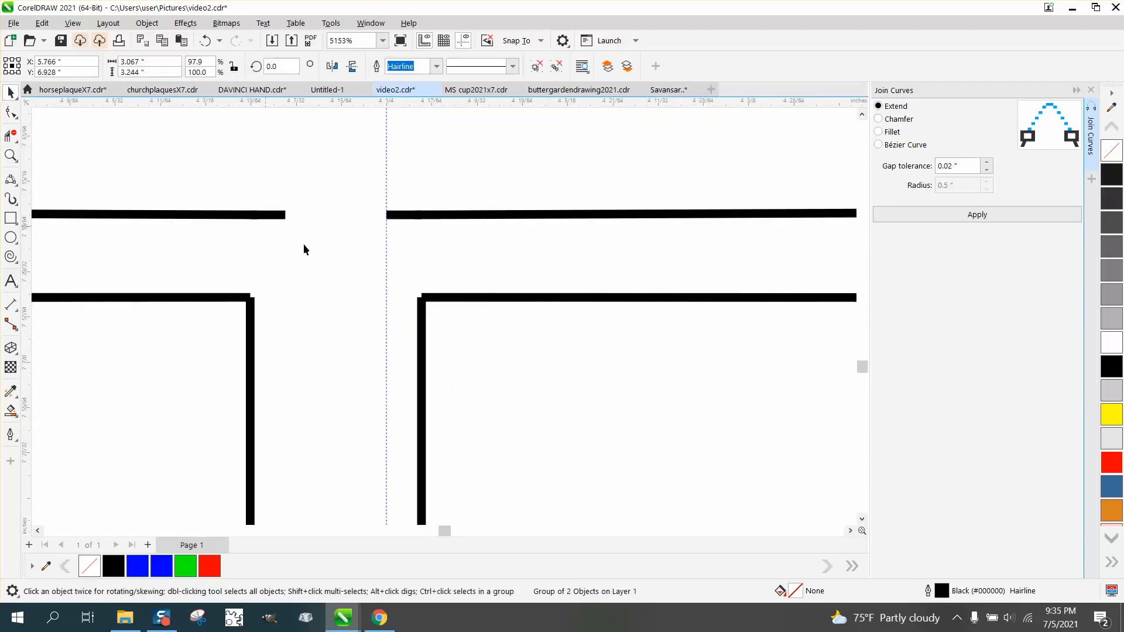
{"action": "left_click", "coordinate": [277, 215]}
{"action": "left_click", "coordinate": [315, 177]}
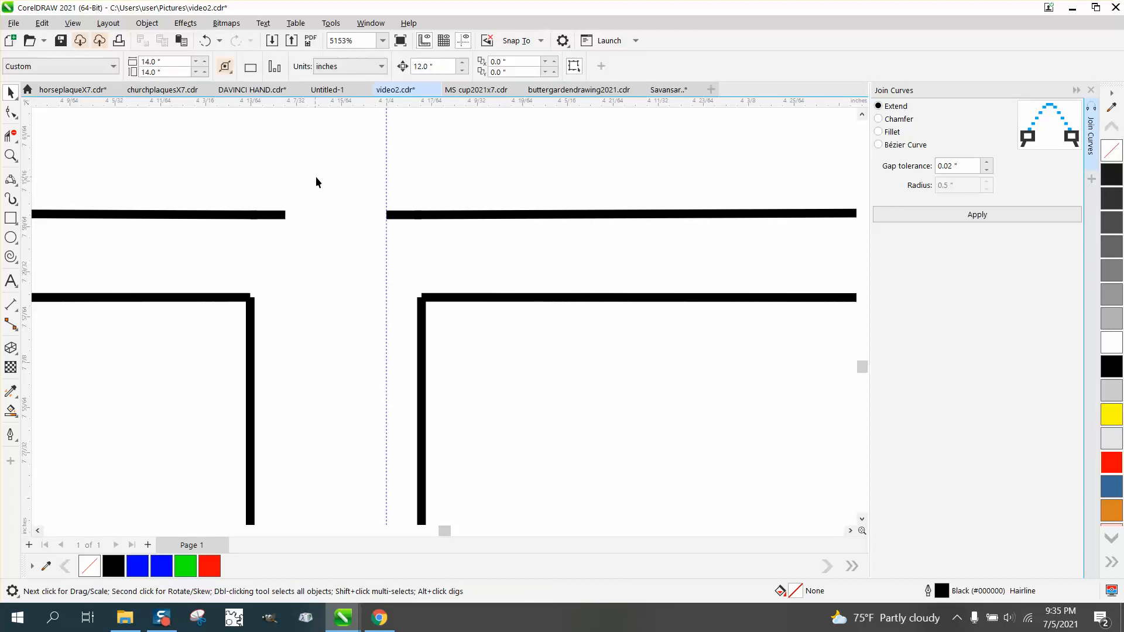
{"action": "left_click", "coordinate": [433, 66]}
{"action": "type", "text": "."}
- Nudge the left mirrored quarter right until its line ends meet the right quarter at the vertical guideline
{"action": "left_click", "coordinate": [269, 216]}
{"action": "key", "text": "Right"}
{"action": "key", "text": "Right"}
{"action": "key", "text": "Right"}
{"action": "key", "text": "Right"}
{"action": "key", "text": "Right"}
{"action": "key", "text": "Right"}
{"action": "key", "text": "Right"}
{"action": "key", "text": "Right"}
{"action": "key", "text": "Right"}
{"action": "key", "text": "Right"}
{"action": "key", "text": "Right"}
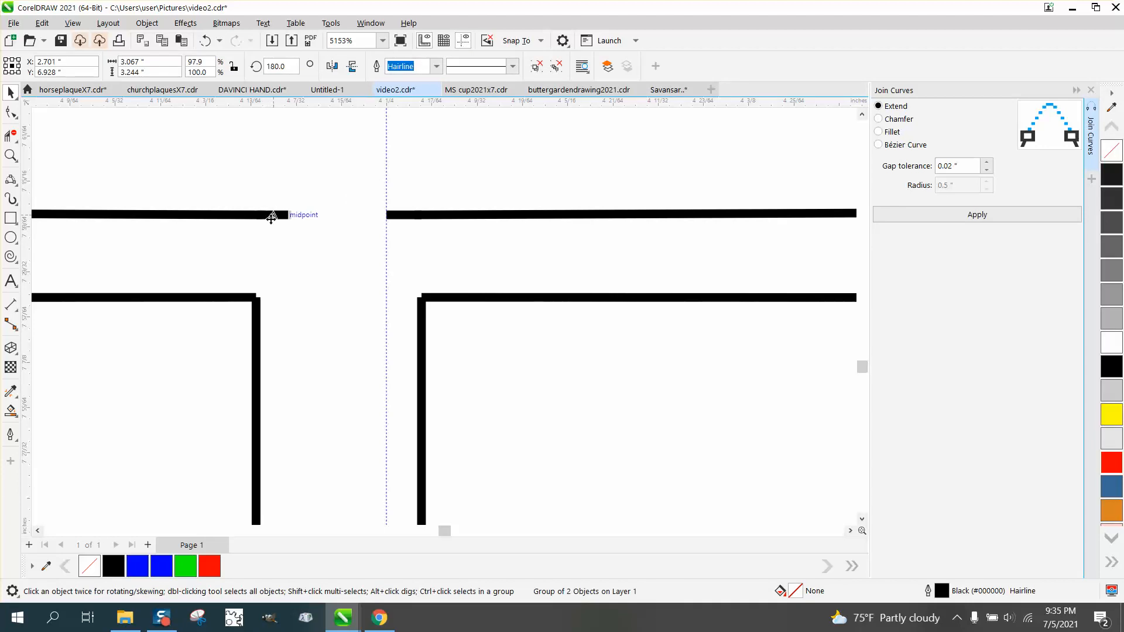
{"action": "key", "text": "Right"}
{"action": "key", "text": "Right"}
{"action": "key", "text": "Right"}
{"action": "key", "text": "Right"}
{"action": "key", "text": "Right"}
{"action": "key", "text": "Right"}
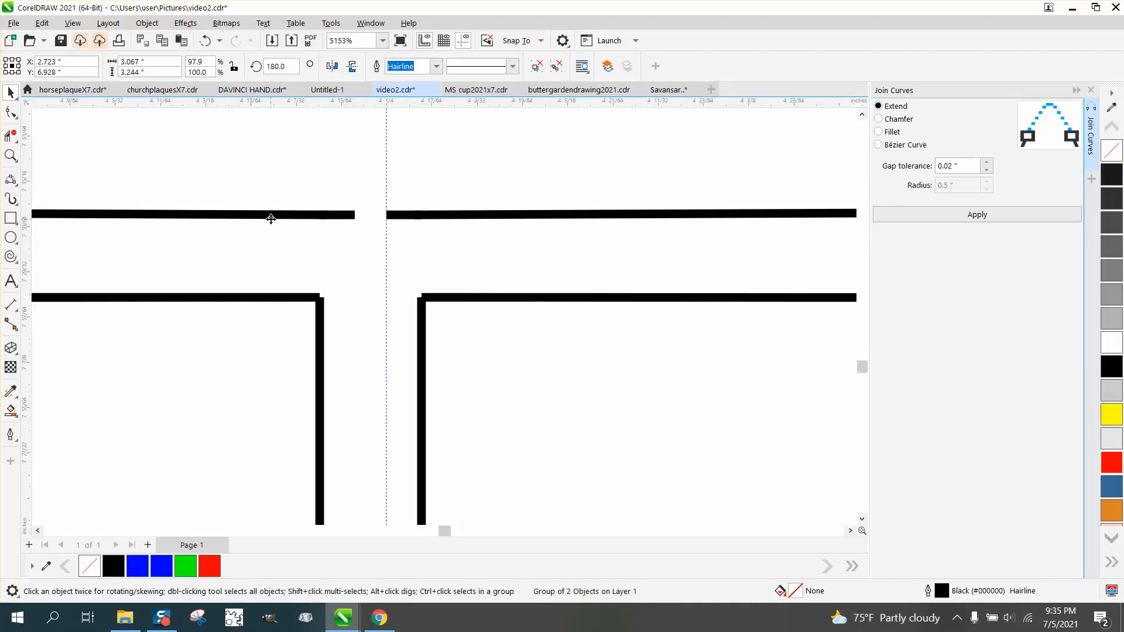
{"action": "key", "text": "Right"}
{"action": "key", "text": "Right"}
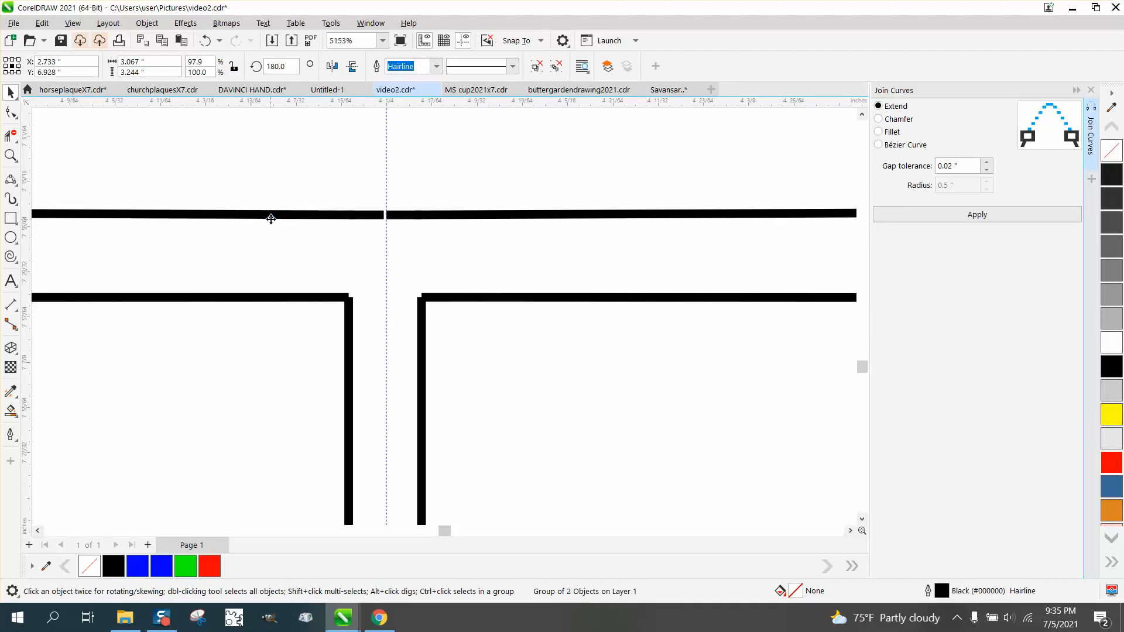
- Select the left and right quarters of the pattern and group them
{"action": "scroll", "coordinate": [271, 219], "scroll_direction": "down", "scroll_amount": 7}
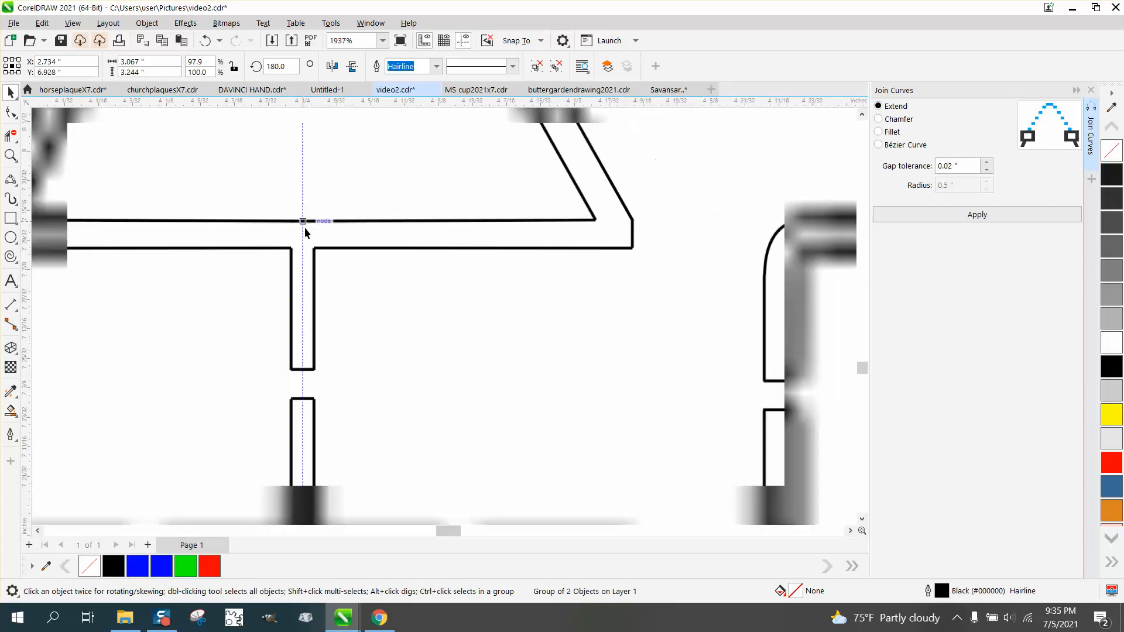
{"action": "scroll", "coordinate": [406, 244], "scroll_direction": "down", "scroll_amount": 3}
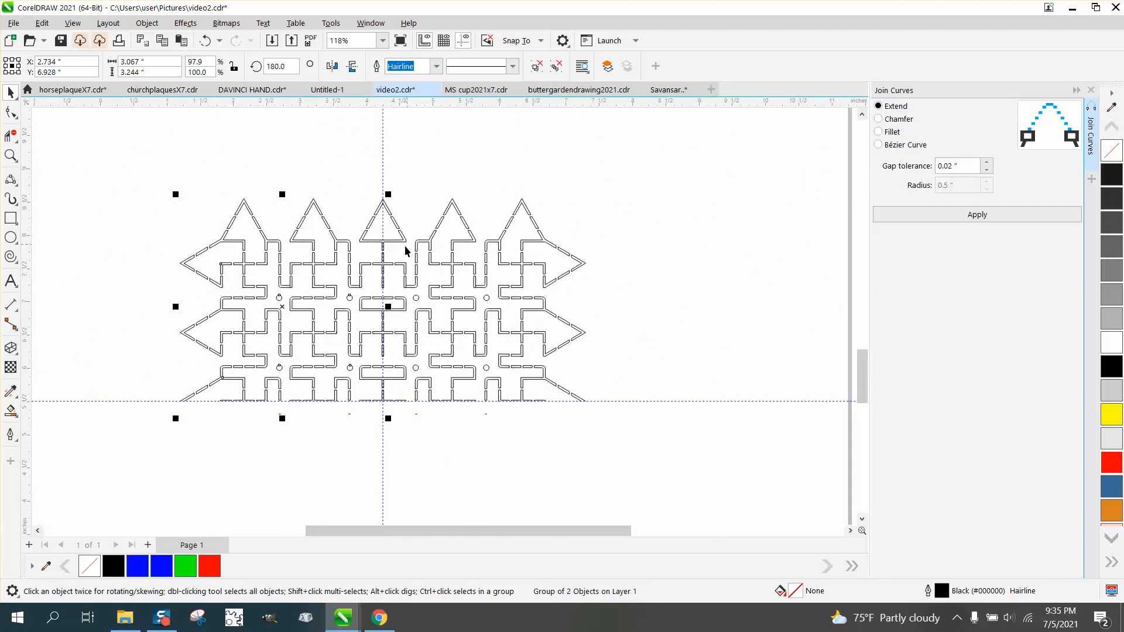
{"action": "left_click_drag", "start_coordinate": [143, 174], "coordinate": [643, 445]}
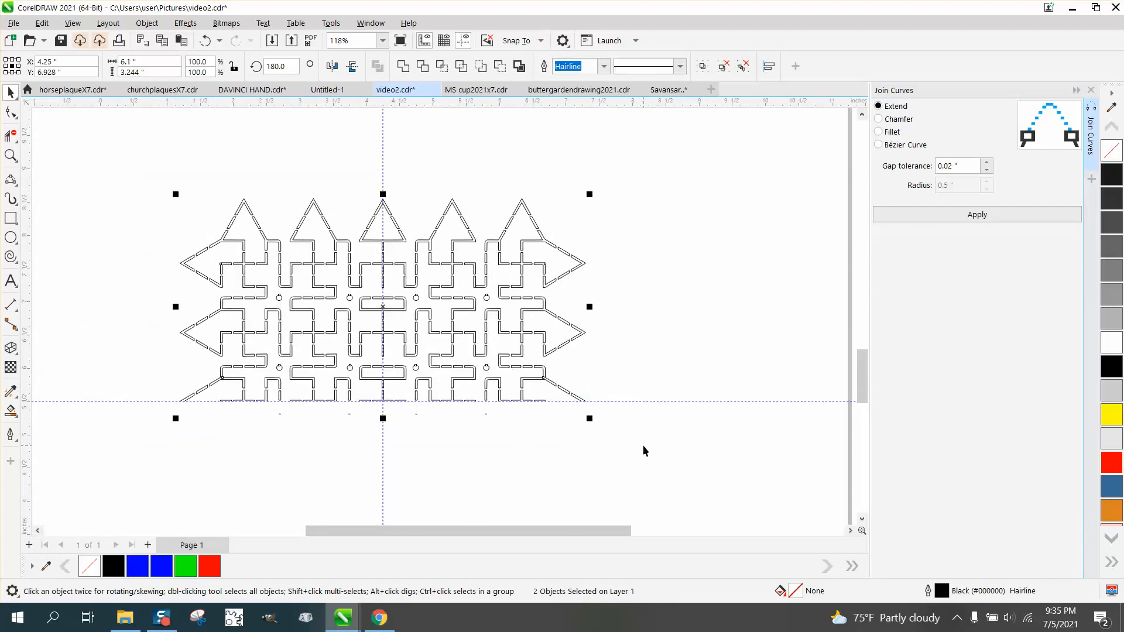
{"action": "key", "text": "ctrl+g"}
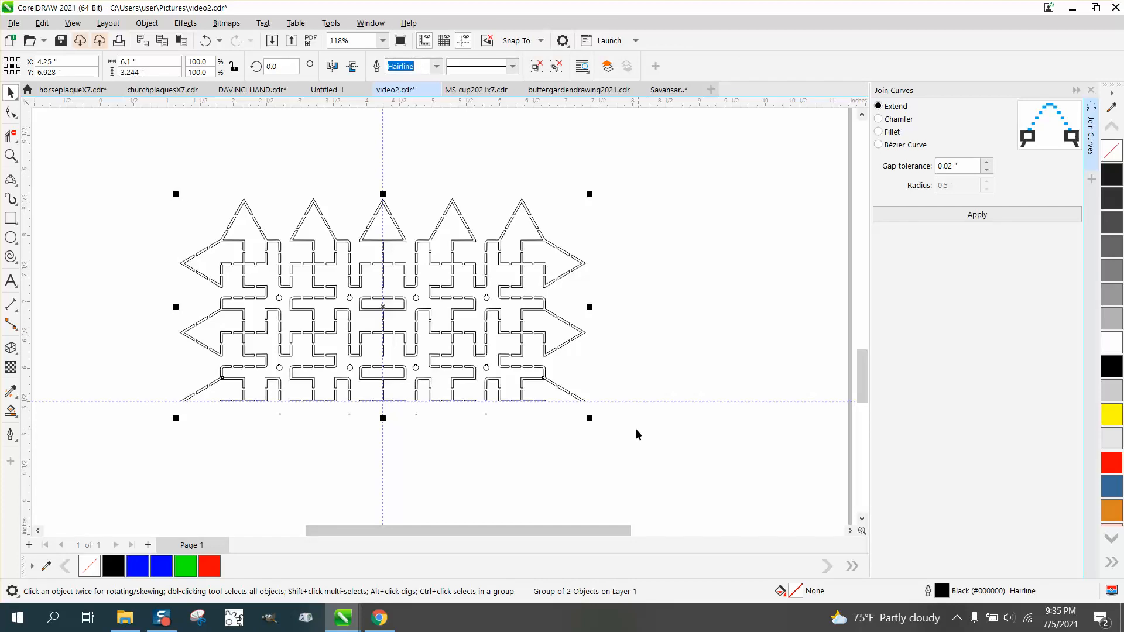
- Mirror the grouped upper half vertically downward, keeping the original in place above the horizontal guideline
{"action": "left_click_drag", "start_coordinate": [383, 194], "coordinate": [390, 420]}
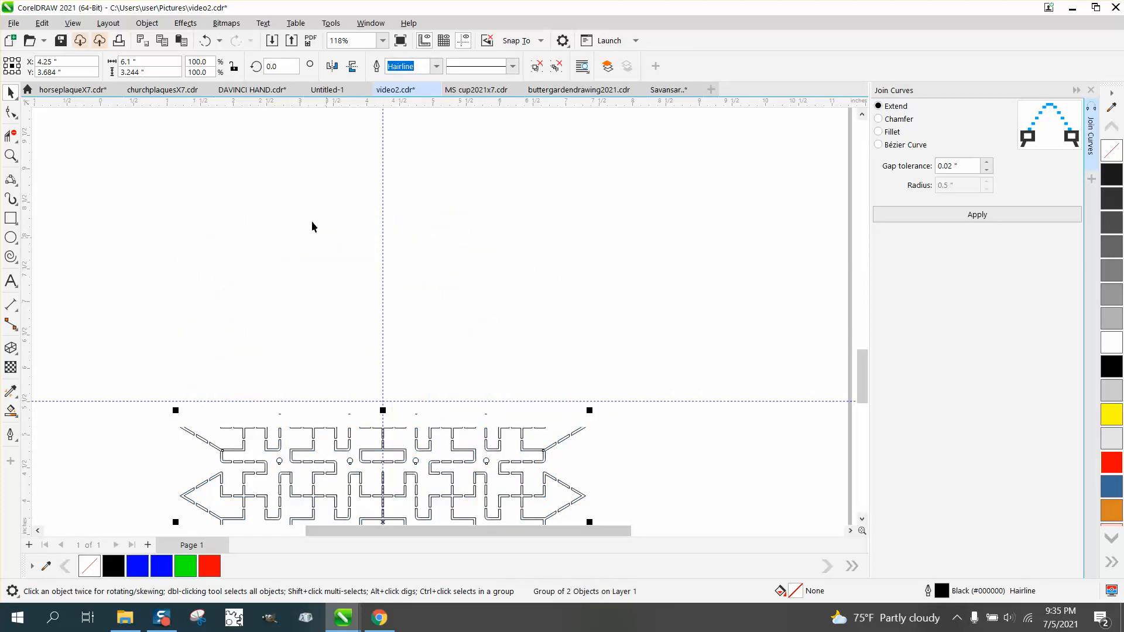
{"action": "left_click", "coordinate": [204, 40]}
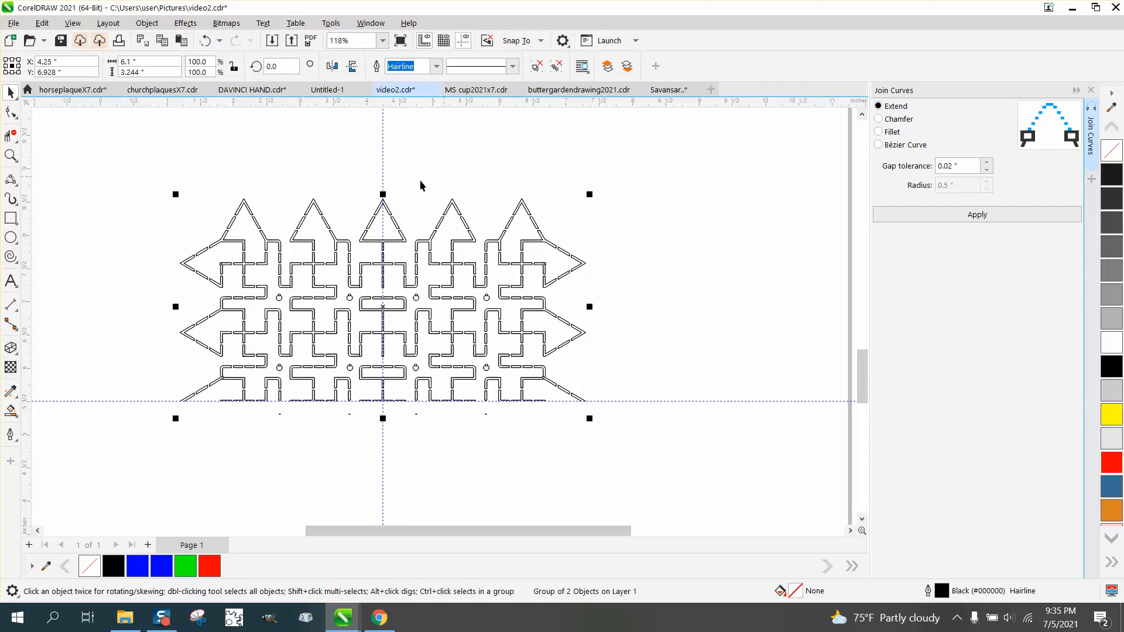
{"action": "left_click_drag", "start_coordinate": [383, 192], "coordinate": [444, 410]}
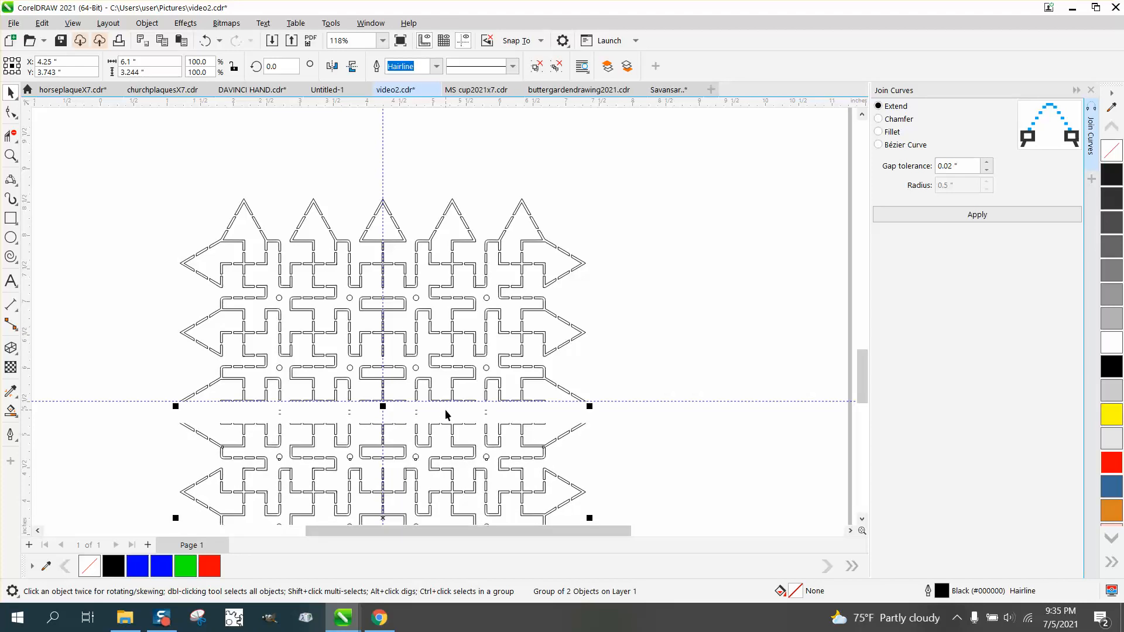
- Delete the stray short ticks between the upper and lower halves with the Virtual Segment Delete tool
{"action": "left_click", "coordinate": [10, 156]}
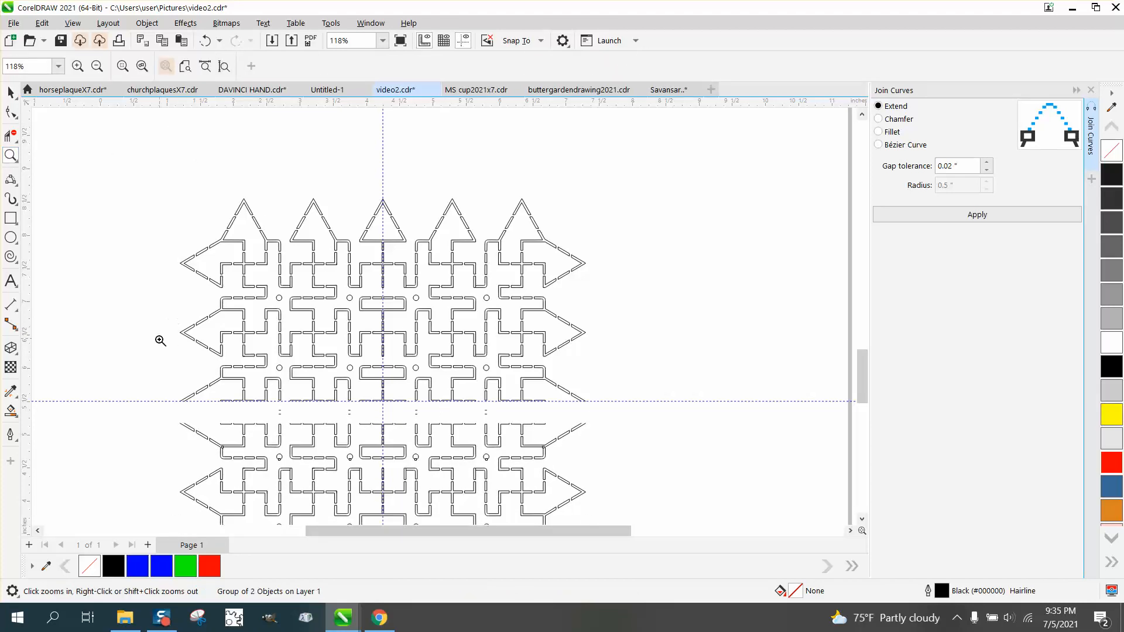
{"action": "left_click_drag", "start_coordinate": [157, 336], "coordinate": [594, 482]}
{"action": "left_click", "coordinate": [12, 94]}
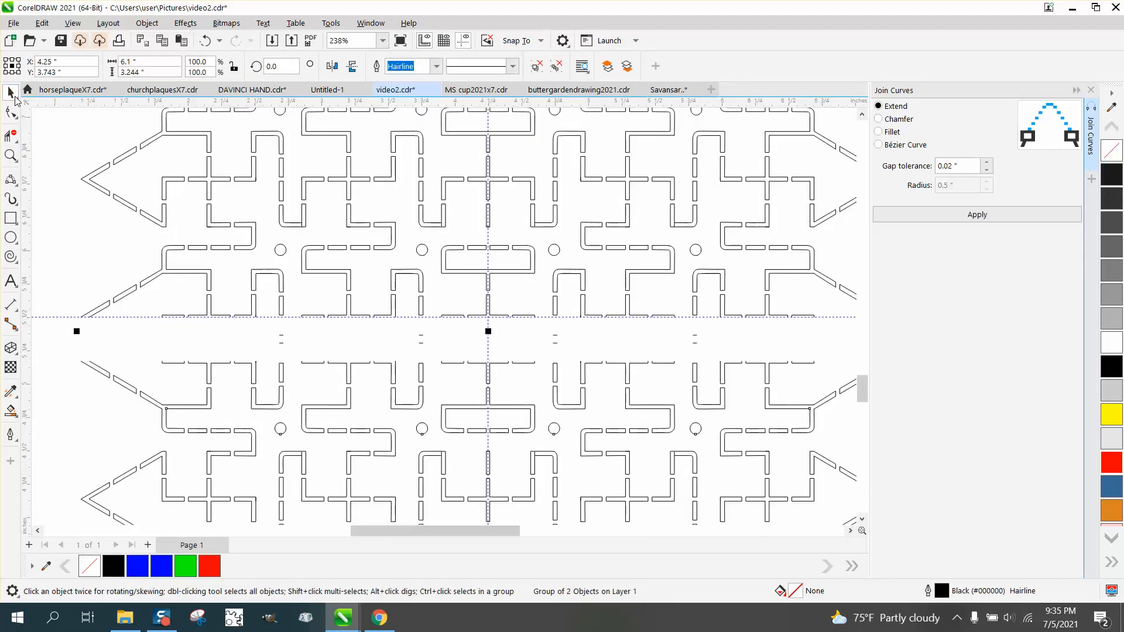
{"action": "left_click", "coordinate": [10, 136]}
{"action": "left_click_drag", "start_coordinate": [345, 342], "coordinate": [468, 346]}
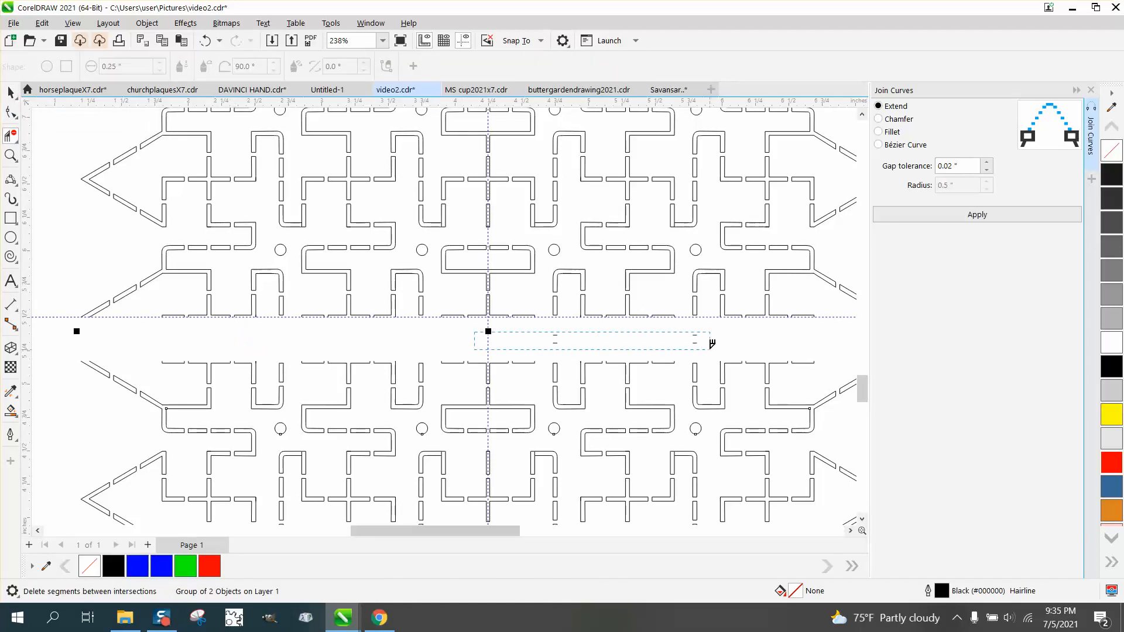
{"action": "left_click_drag", "start_coordinate": [712, 344], "coordinate": [714, 344]}
- Nudge the mirrored lower half upward until it nearly reaches the horizontal guideline
{"action": "left_click", "coordinate": [10, 92]}
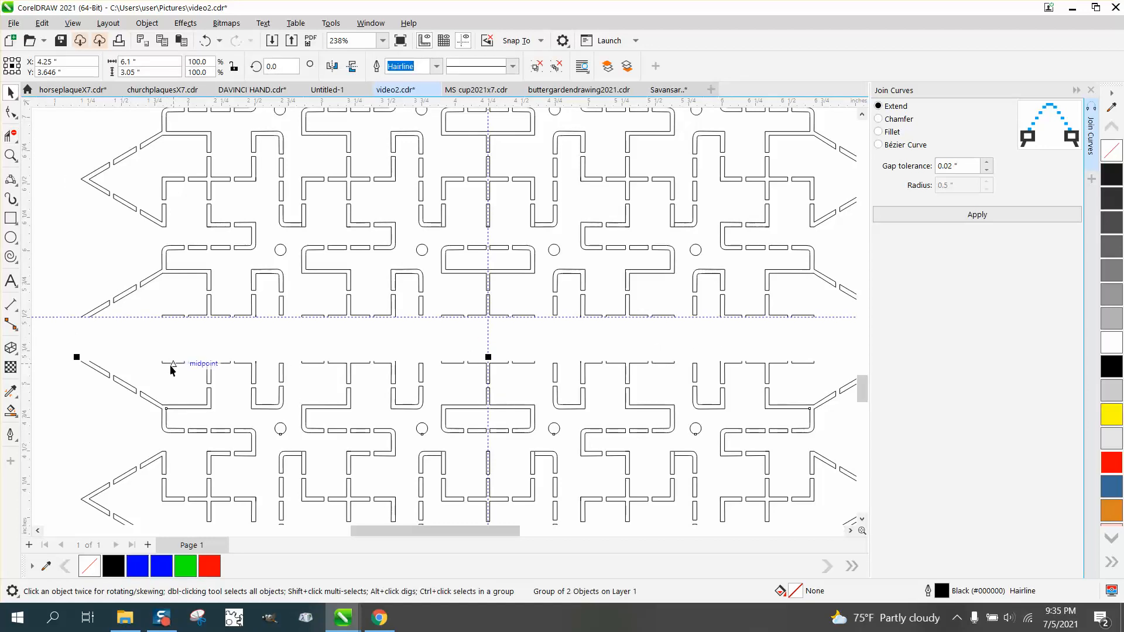
{"action": "key", "text": "Up"}
{"action": "key", "text": "Up"}
{"action": "key", "text": "Up"}
{"action": "key", "text": "Up"}
{"action": "key", "text": "Up"}
{"action": "key", "text": "Up"}
{"action": "key", "text": "Up"}
{"action": "key", "text": "Up"}
{"action": "key", "text": "Up"}
{"action": "key", "text": "Up"}
{"action": "key", "text": "Up"}
{"action": "key", "text": "Up"}
{"action": "key", "text": "Up"}
{"action": "key", "text": "Up"}
{"action": "key", "text": "Up"}
{"action": "key", "text": "Up"}
{"action": "key", "text": "Up"}
{"action": "key", "text": "Up"}
{"action": "key", "text": "Up"}
{"action": "key", "text": "Up"}
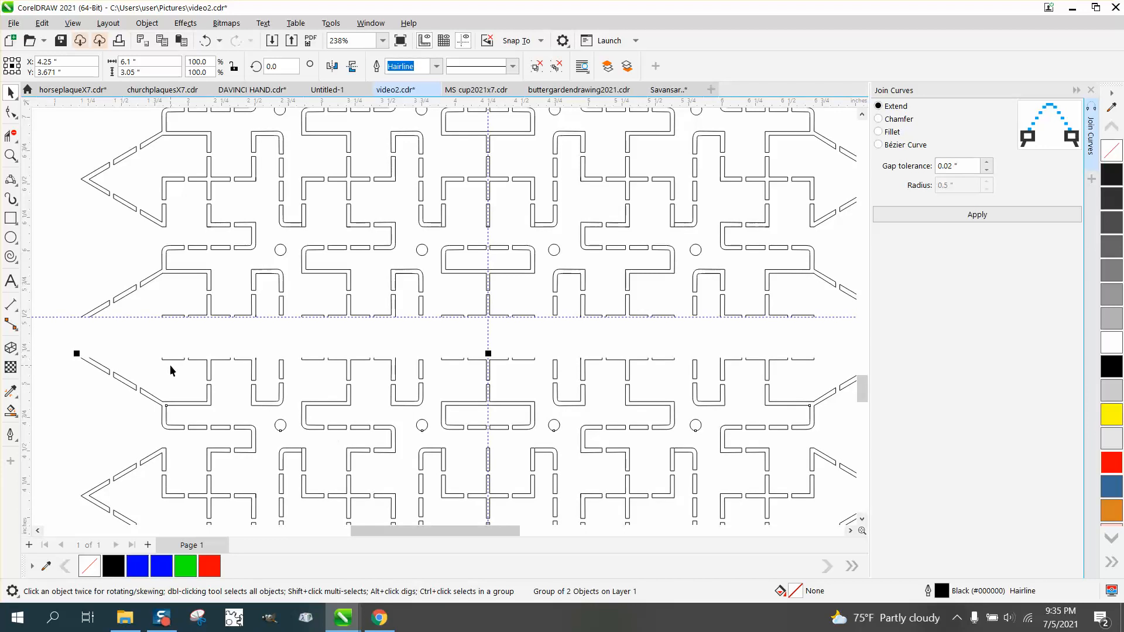
{"action": "key", "text": "Up"}
{"action": "key", "text": "Up"}
{"action": "key", "text": "Up"}
{"action": "key", "text": "Up"}
{"action": "key", "text": "Up"}
{"action": "key", "text": "Up"}
{"action": "key", "text": "Up"}
{"action": "key", "text": "Up"}
{"action": "key", "text": "Up"}
{"action": "key", "text": "Up"}
{"action": "key", "text": "Up"}
{"action": "key", "text": "Up"}
{"action": "key", "text": "Up"}
{"action": "key", "text": "Up"}
{"action": "key", "text": "Up"}
{"action": "key", "text": "Up"}
{"action": "key", "text": "Up"}
{"action": "key", "text": "Up"}
{"action": "key", "text": "Up"}
{"action": "key", "text": "Up"}
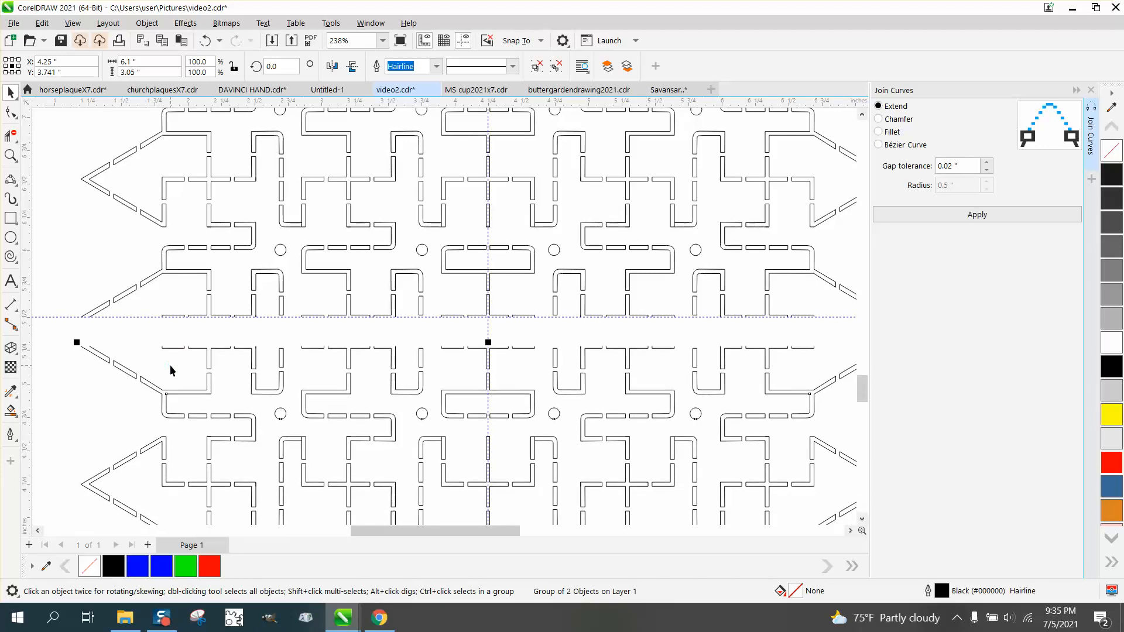
{"action": "key", "text": "Up"}
{"action": "key", "text": "Up"}
{"action": "key", "text": "Up"}
{"action": "key", "text": "Up"}
{"action": "key", "text": "Up"}
{"action": "key", "text": "Up"}
{"action": "key", "text": "Up"}
{"action": "key", "text": "Up"}
{"action": "key", "text": "Up"}
{"action": "key", "text": "Up"}
{"action": "key", "text": "Up"}
{"action": "key", "text": "Up"}
{"action": "key", "text": "Up"}
{"action": "key", "text": "Up"}
{"action": "key", "text": "Up"}
{"action": "key", "text": "Up"}
{"action": "key", "text": "Up"}
{"action": "key", "text": "Up"}
{"action": "key", "text": "Up"}
{"action": "key", "text": "Up"}
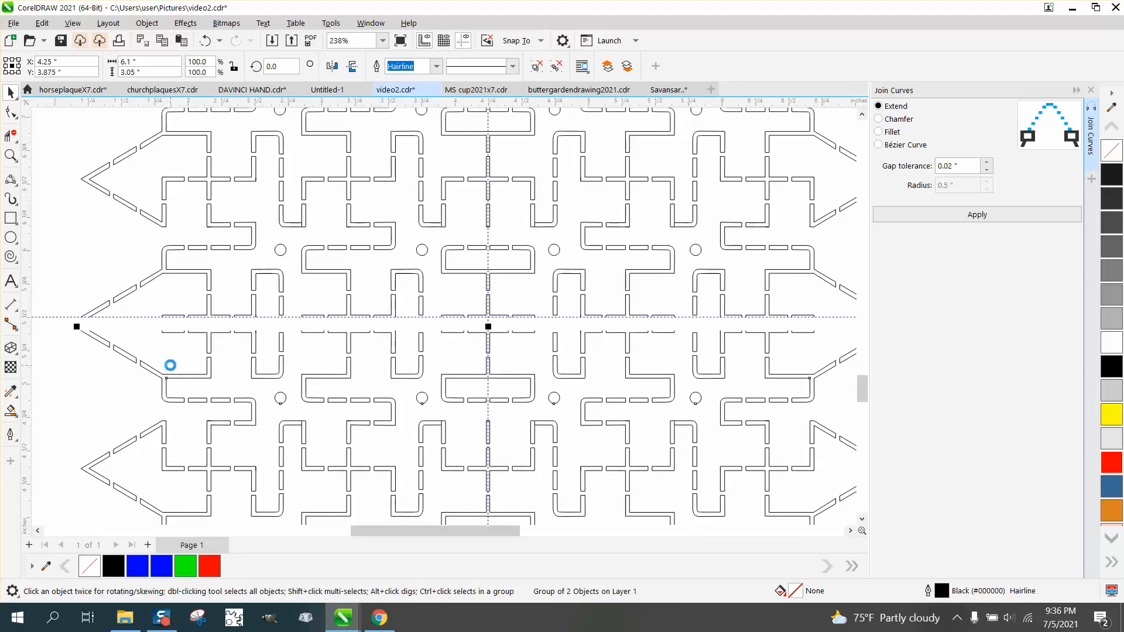
{"action": "key", "text": "Up"}
{"action": "key", "text": "Up"}
{"action": "key", "text": "Up"}
{"action": "key", "text": "Up"}
{"action": "key", "text": "Up"}
{"action": "key", "text": "Up"}
{"action": "key", "text": "Up"}
{"action": "key", "text": "Up"}
{"action": "key", "text": "Up"}
{"action": "key", "text": "Up"}
{"action": "key", "text": "Up"}
{"action": "key", "text": "Up"}
{"action": "key", "text": "Up"}
{"action": "key", "text": "Up"}
{"action": "key", "text": "Up"}
{"action": "key", "text": "Up"}
{"action": "key", "text": "Up"}
{"action": "key", "text": "Up"}
{"action": "key", "text": "Up"}
{"action": "key", "text": "Up"}
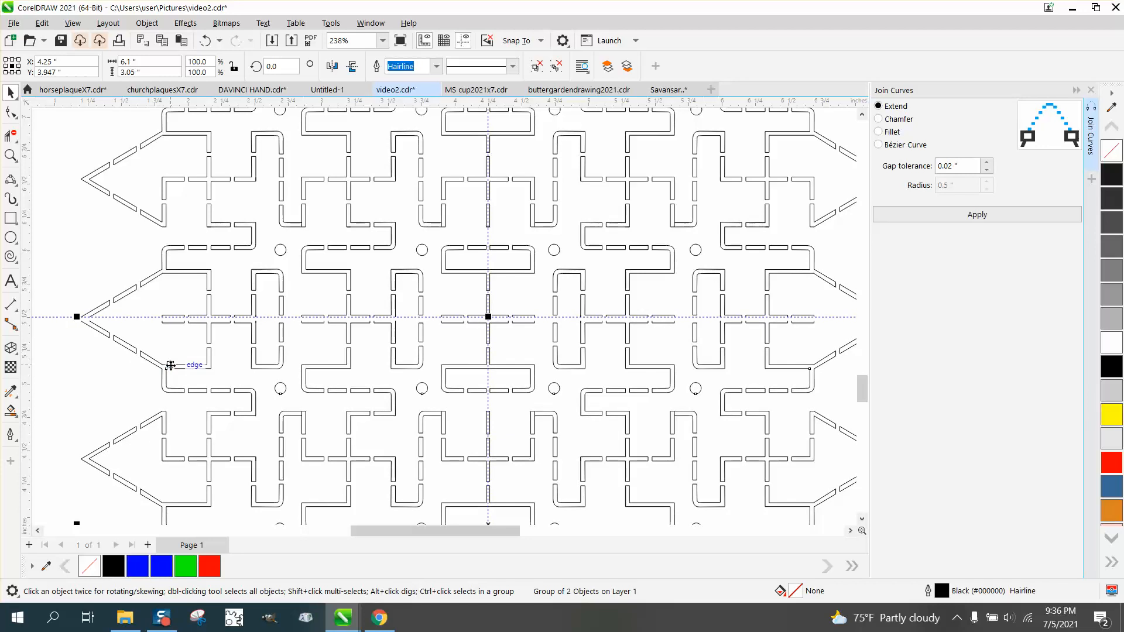
- Fine-nudge the lower half until its line ends meet the upper half at the middle arrow tip on the horizontal guideline
{"action": "left_click", "coordinate": [11, 155]}
{"action": "left_click_drag", "start_coordinate": [62, 288], "coordinate": [201, 353]}
{"action": "left_click", "coordinate": [12, 95]}
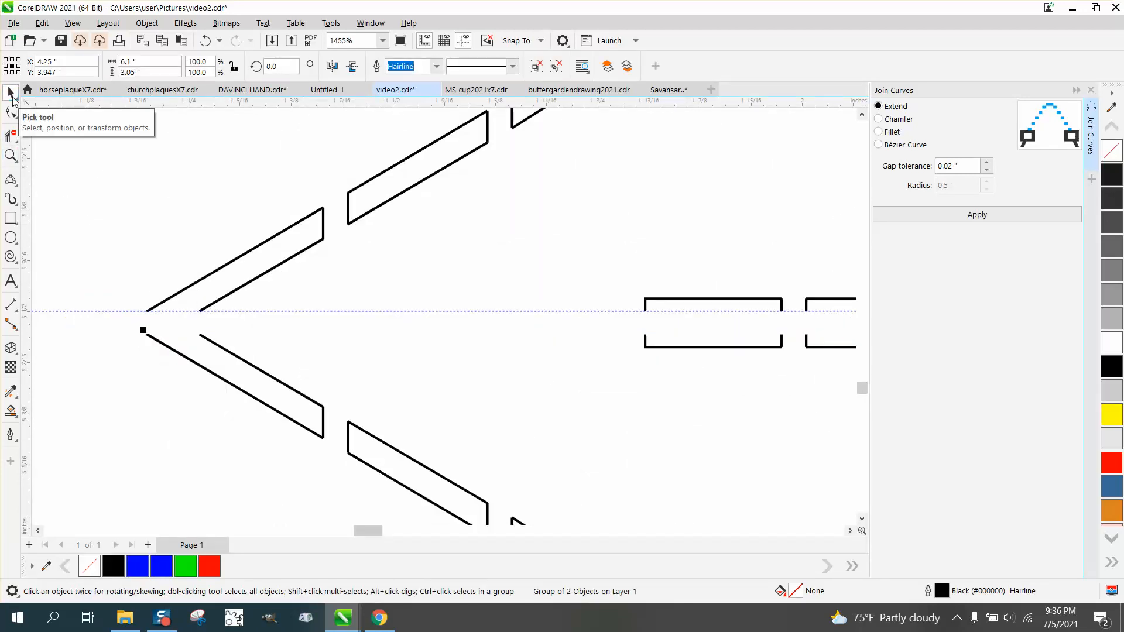
{"action": "key", "text": "Up"}
{"action": "key", "text": "Up"}
{"action": "key", "text": "Up"}
{"action": "key", "text": "Up"}
{"action": "key", "text": "Up"}
{"action": "key", "text": "Up"}
{"action": "key", "text": "Up"}
{"action": "key", "text": "Up"}
{"action": "key", "text": "Up"}
{"action": "key", "text": "Up"}
{"action": "key", "text": "Up"}
{"action": "key", "text": "Up"}
{"action": "key", "text": "Up"}
{"action": "key", "text": "Up"}
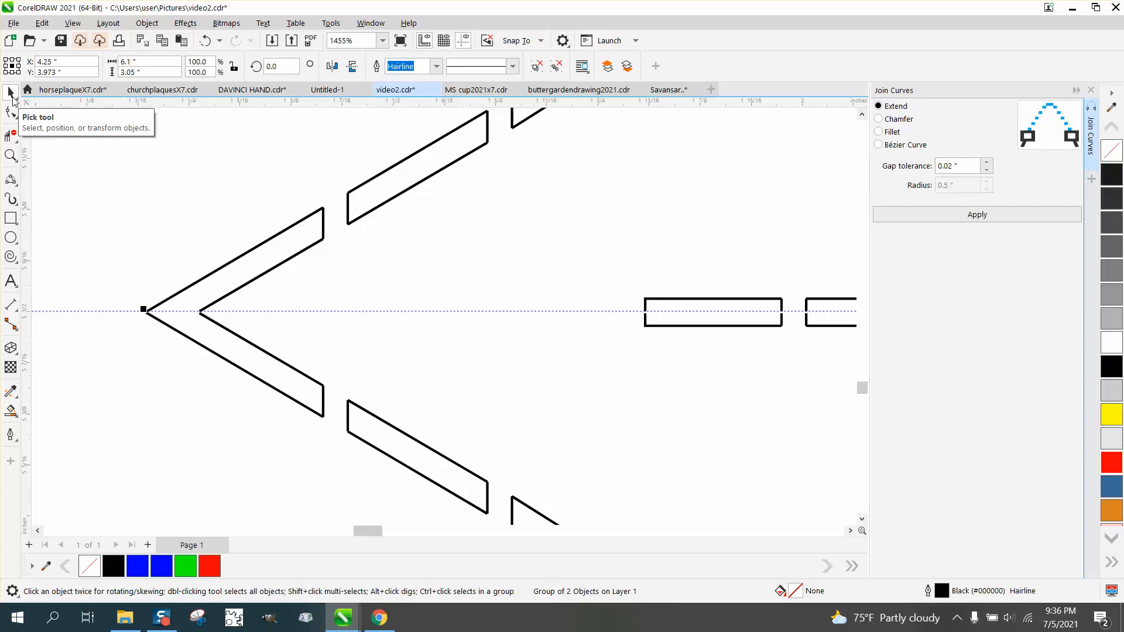
{"action": "key", "text": "Up"}
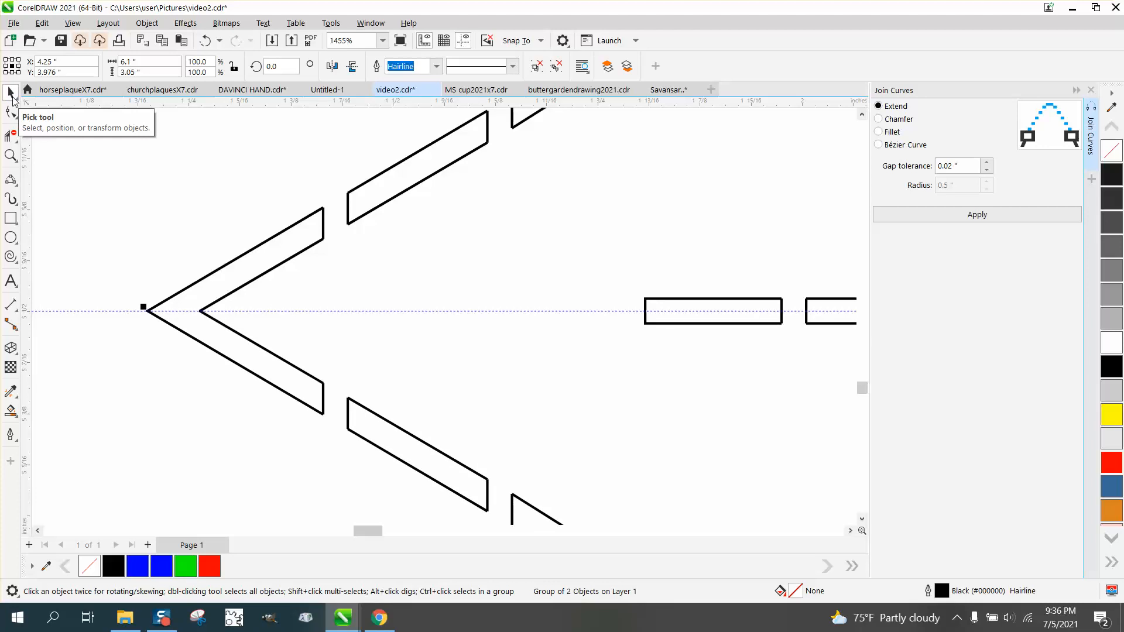
{"action": "key", "text": "Down"}
- Select both halves of the completed pattern and ungroup all of their nested groups
{"action": "key", "text": "F3"}
{"action": "key", "text": "F3"}
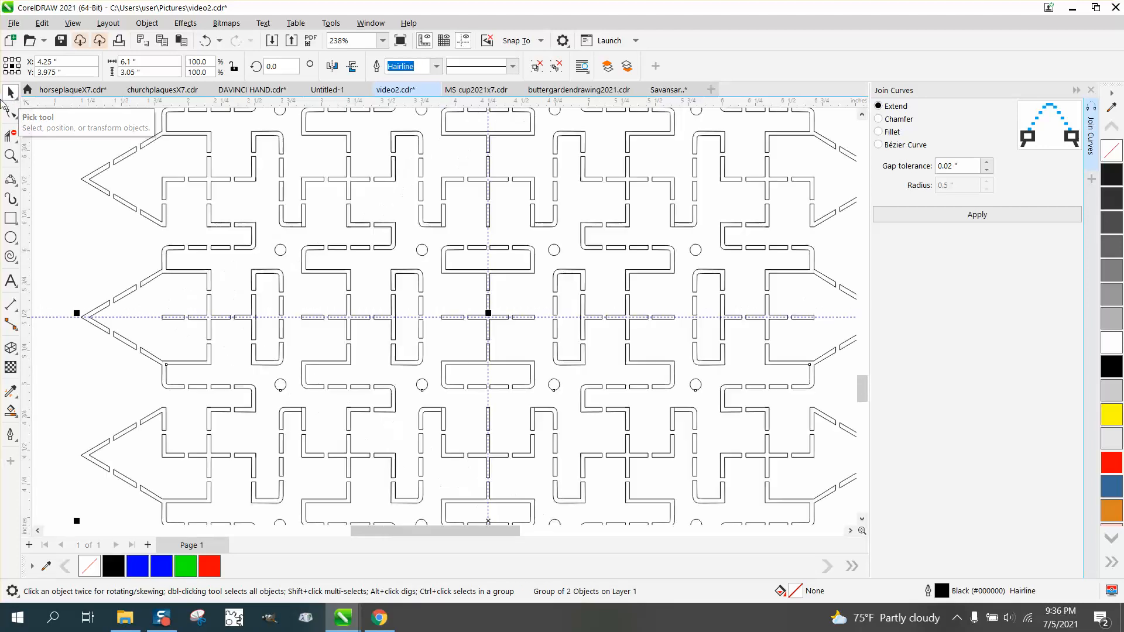
{"action": "left_click", "coordinate": [183, 172]}
{"action": "scroll", "coordinate": [182, 170], "scroll_direction": "down", "scroll_amount": 2}
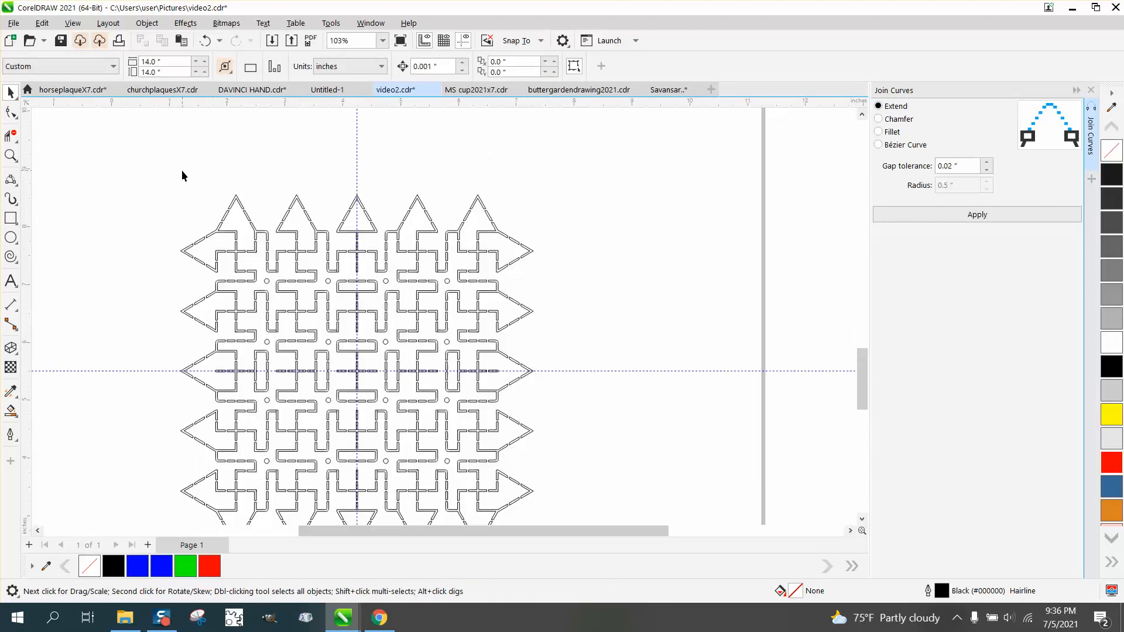
{"action": "left_click_drag", "start_coordinate": [154, 164], "coordinate": [536, 487]}
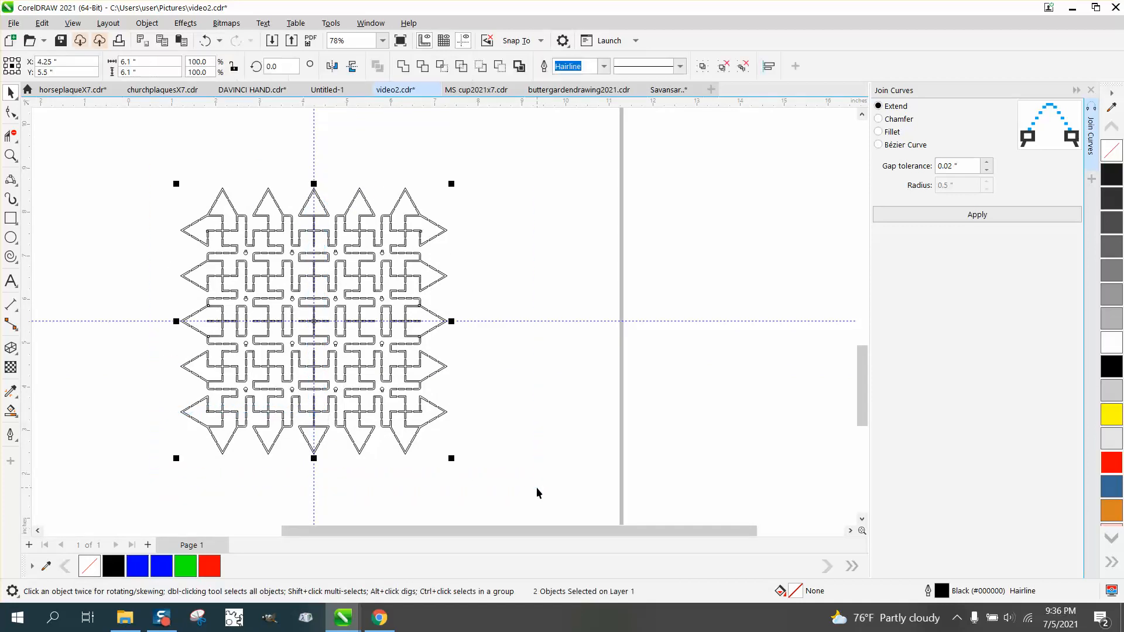
{"action": "left_click", "coordinate": [153, 27]}
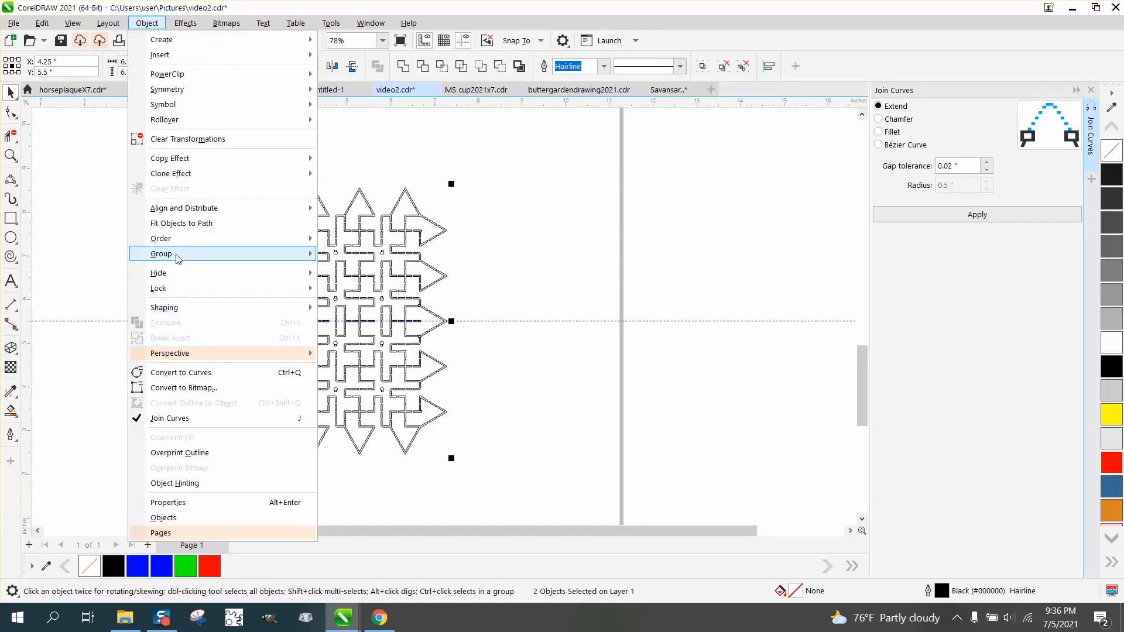
{"action": "mouse_move", "coordinate": [178, 258]}
{"action": "left_click", "coordinate": [357, 284]}
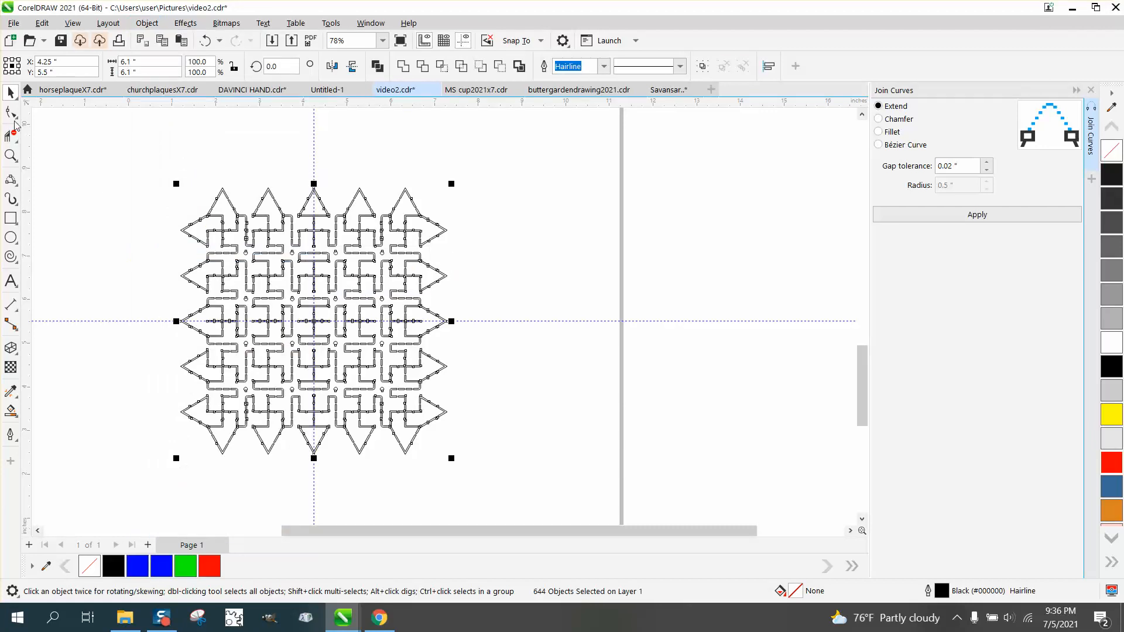
- Check the nodes of one arrow outline, and combine all pieces of the pattern into a single curve
{"action": "left_click", "coordinate": [10, 112]}
{"action": "left_click", "coordinate": [145, 168]}
{"action": "left_click", "coordinate": [223, 196]}
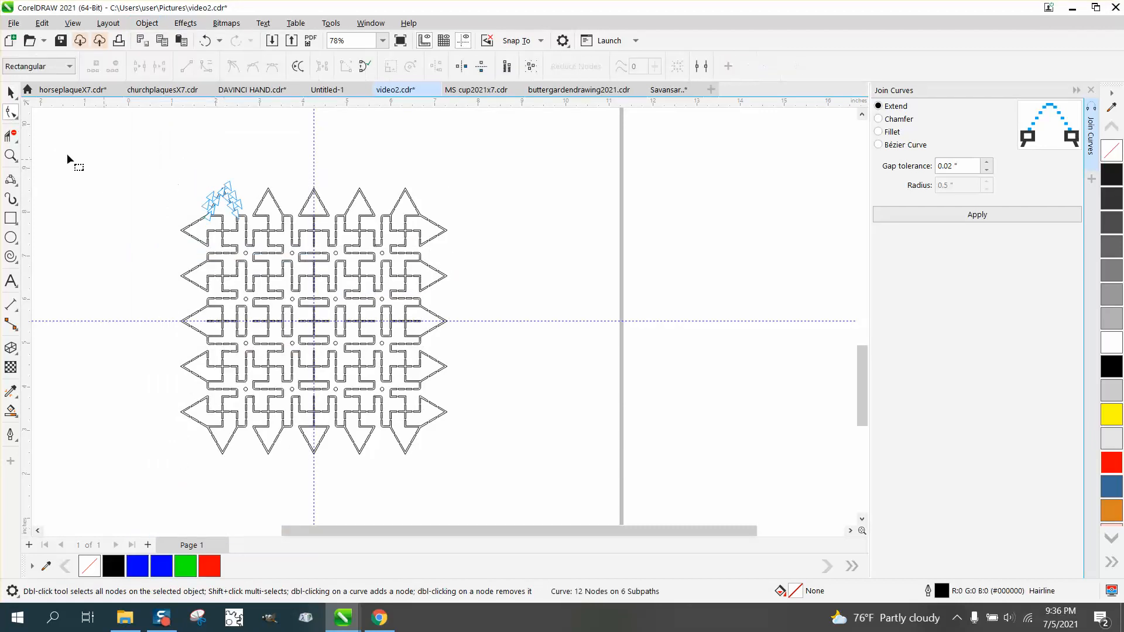
{"action": "left_click", "coordinate": [10, 89]}
{"action": "left_click_drag", "start_coordinate": [152, 160], "coordinate": [528, 486]}
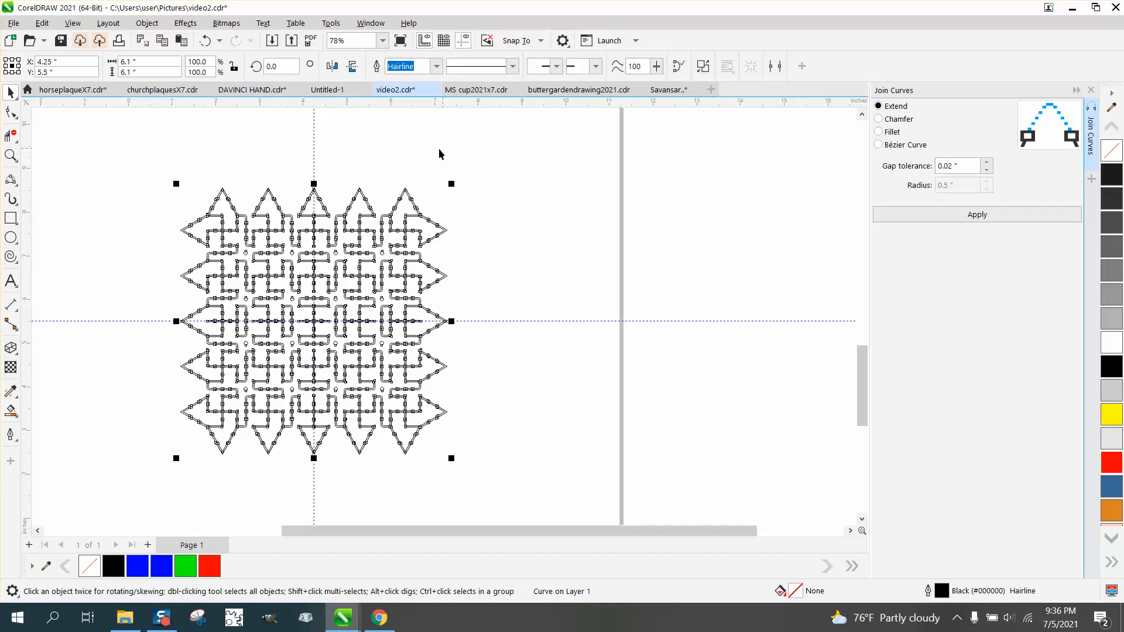
- Join all nodes of the combined curve using Extend with a 0.02-inch gap tolerance, and inspect the upper-left arrow's corners
{"action": "left_click", "coordinate": [11, 111]}
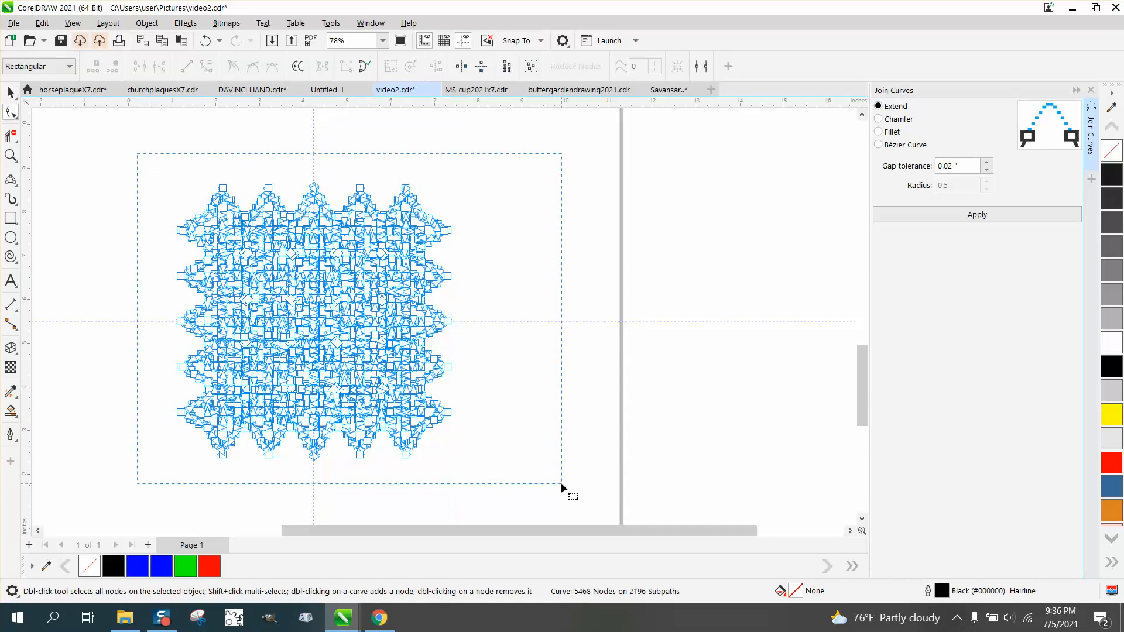
{"action": "key", "text": "ctrl+a"}
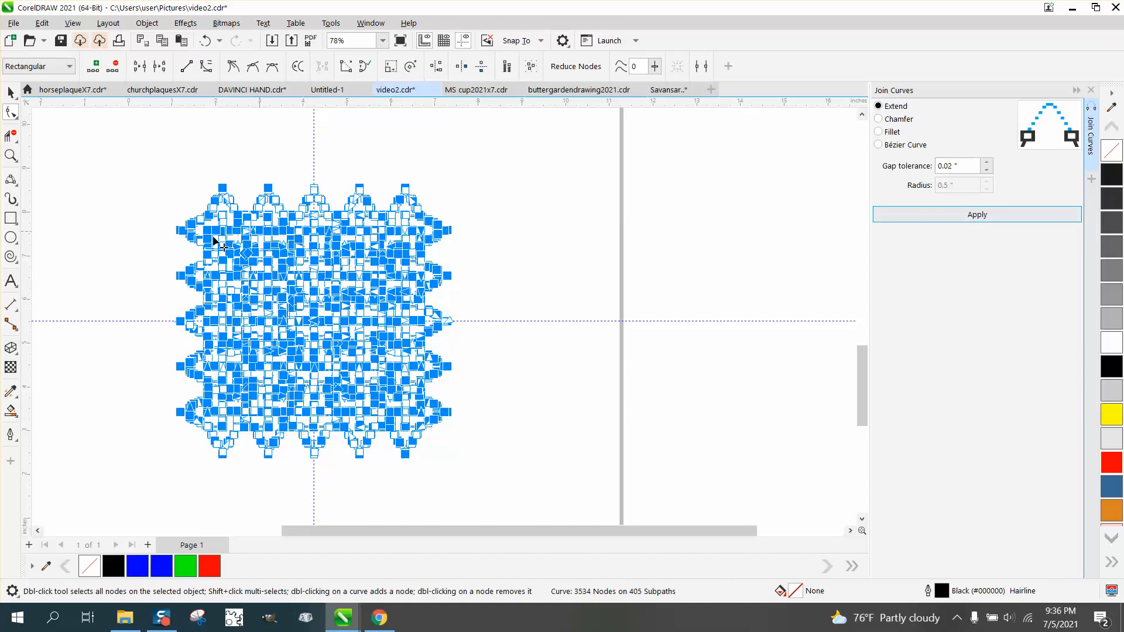
{"action": "left_click", "coordinate": [11, 155]}
{"action": "left_click_drag", "start_coordinate": [195, 181], "coordinate": [243, 221]}
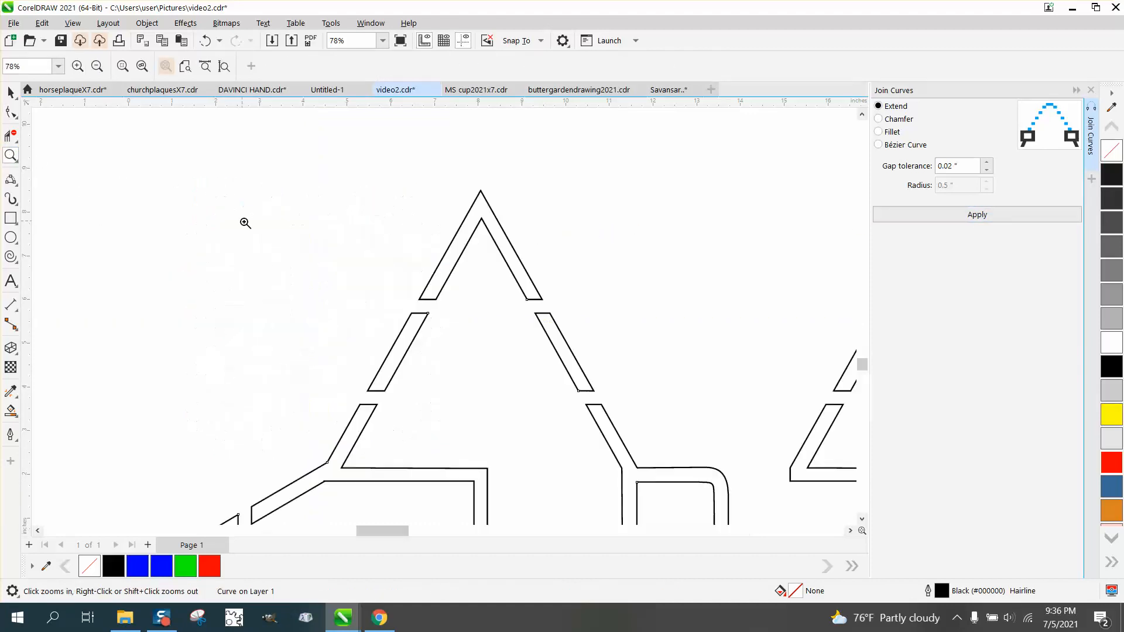
{"action": "left_click_drag", "start_coordinate": [382, 299], "coordinate": [546, 371]}
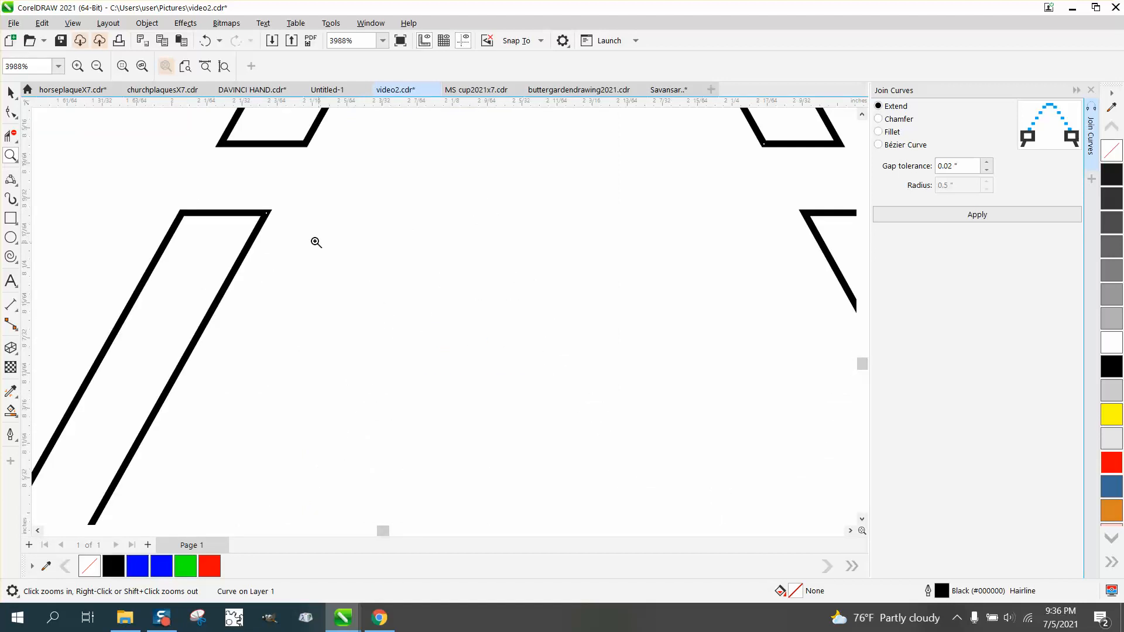
- Close the Join Curves settings and show the list of all objects in the document
{"action": "scroll", "coordinate": [314, 240], "scroll_direction": "down", "scroll_amount": 6}
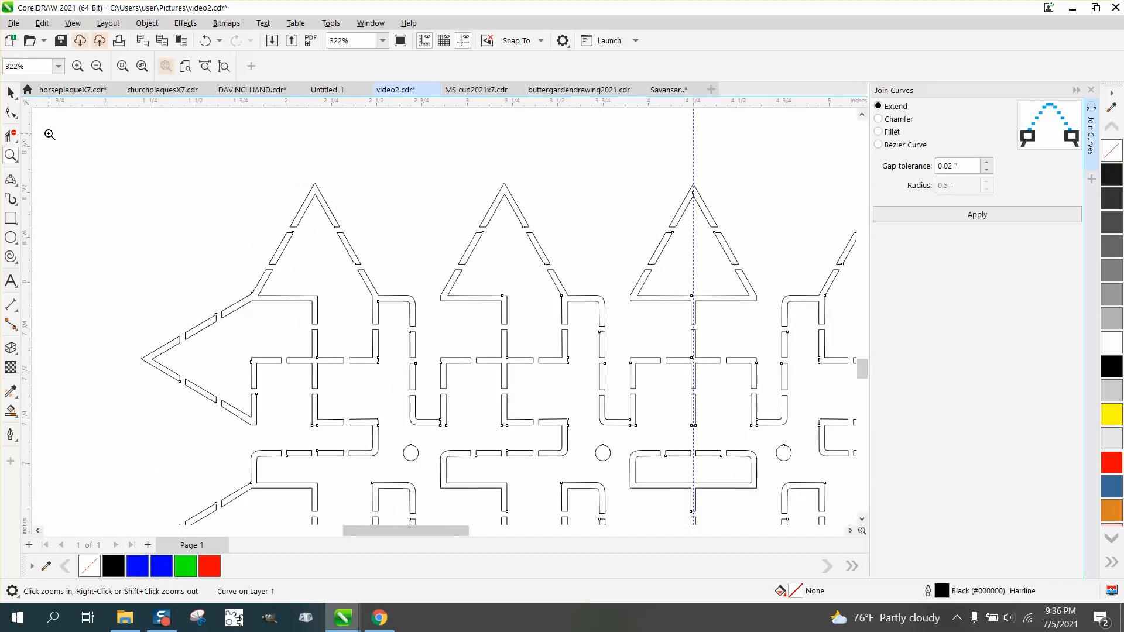
{"action": "left_click", "coordinate": [10, 92]}
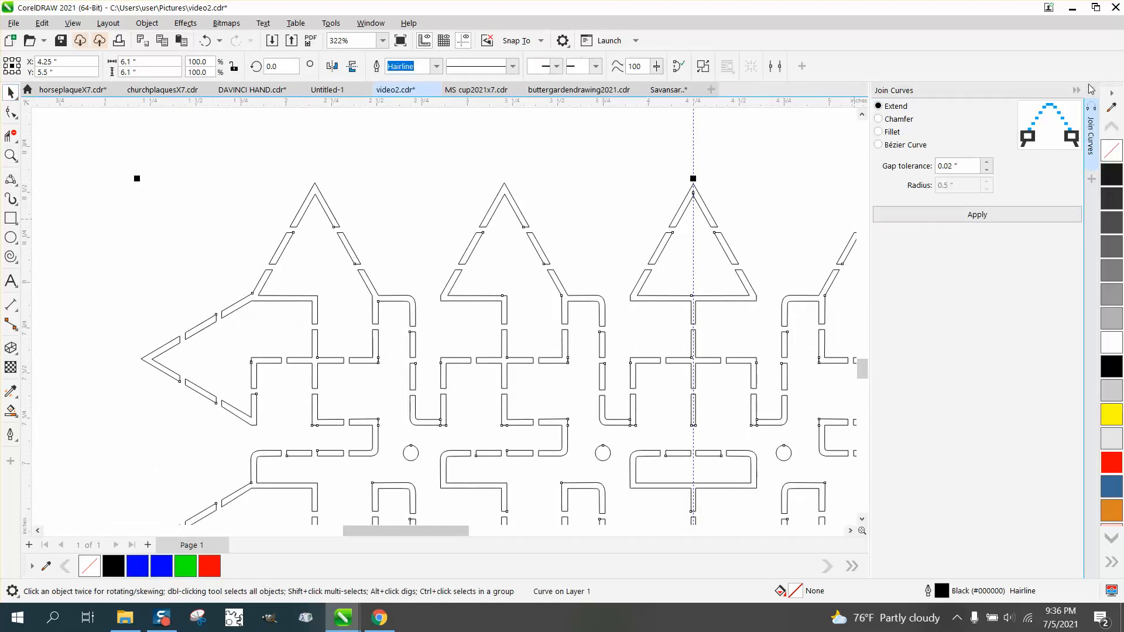
{"action": "left_click", "coordinate": [1090, 89]}
{"action": "left_click", "coordinate": [372, 24]}
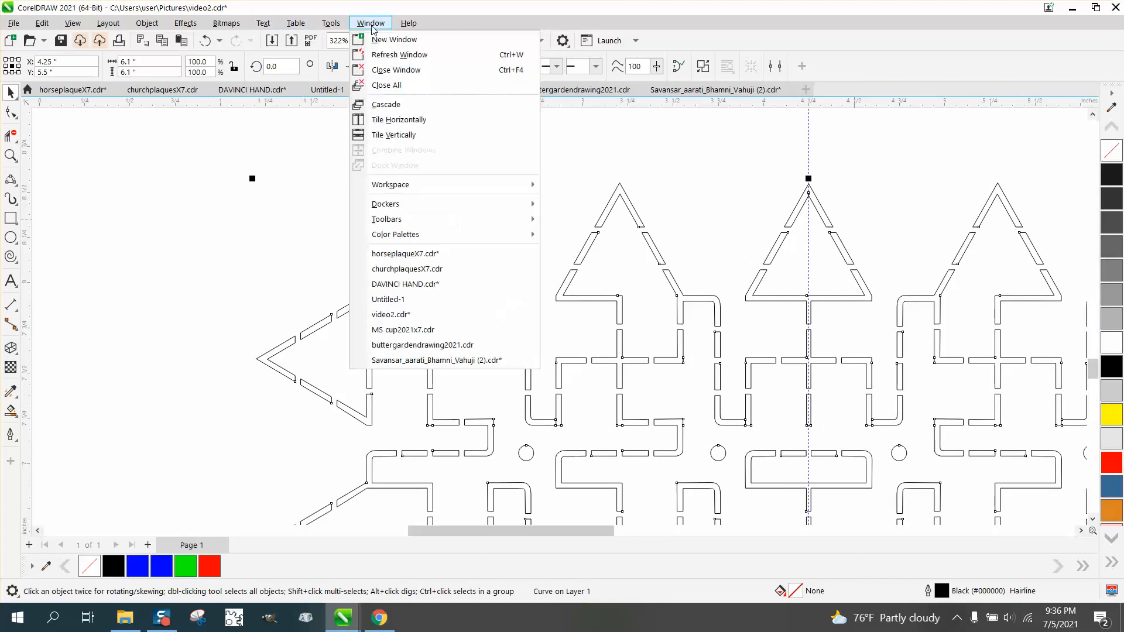
{"action": "mouse_move", "coordinate": [409, 203]}
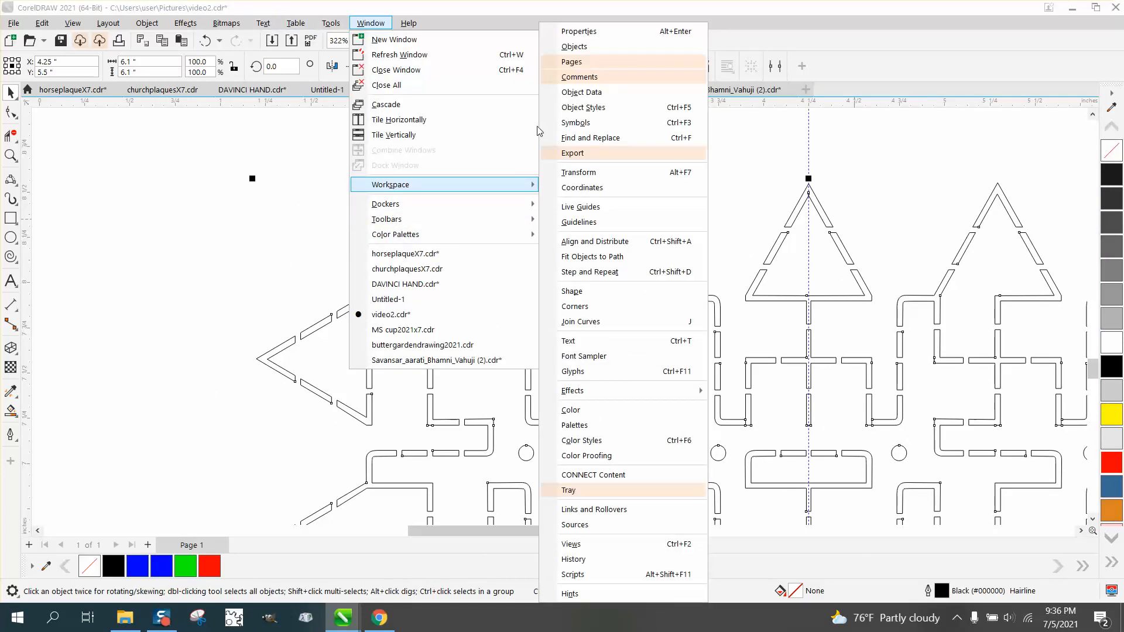
{"action": "left_click", "coordinate": [586, 47]}
- Select the whole joined pattern and break the combined curve apart into separate curves
{"action": "scroll", "coordinate": [386, 105], "scroll_direction": "down", "scroll_amount": 4}
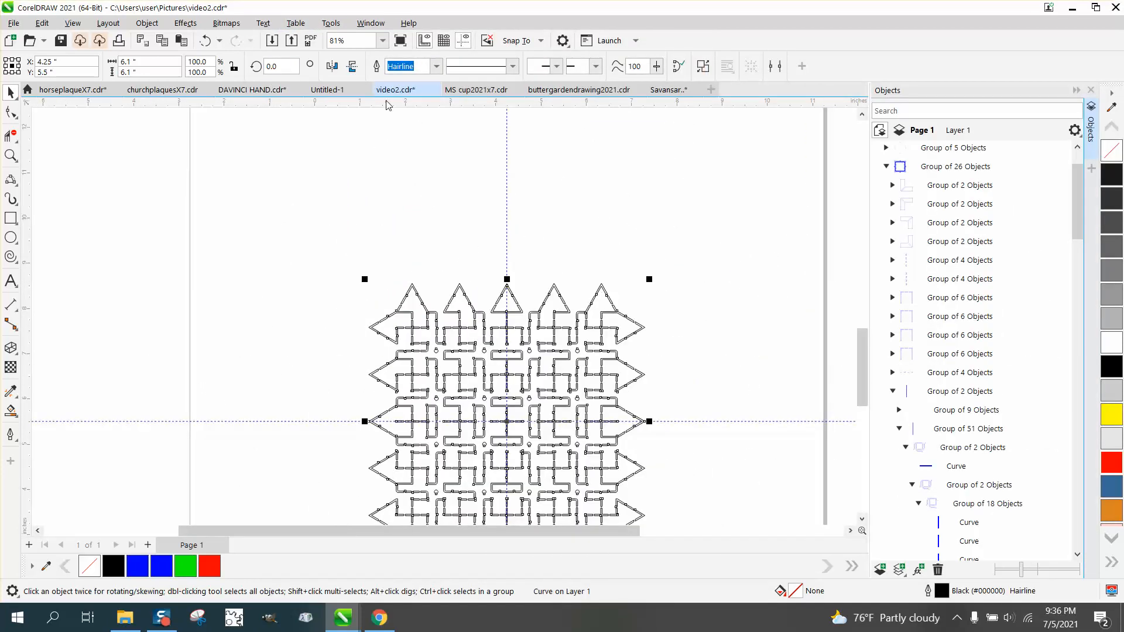
{"action": "scroll", "coordinate": [276, 197], "scroll_direction": "down", "scroll_amount": 2}
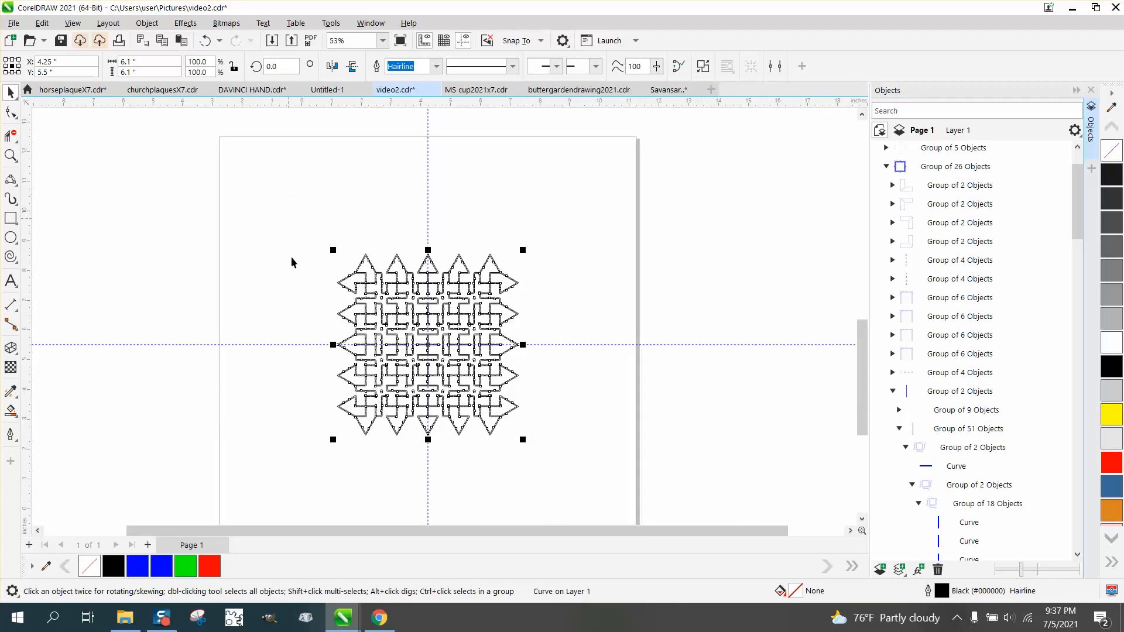
{"action": "left_click_drag", "start_coordinate": [289, 230], "coordinate": [585, 470]}
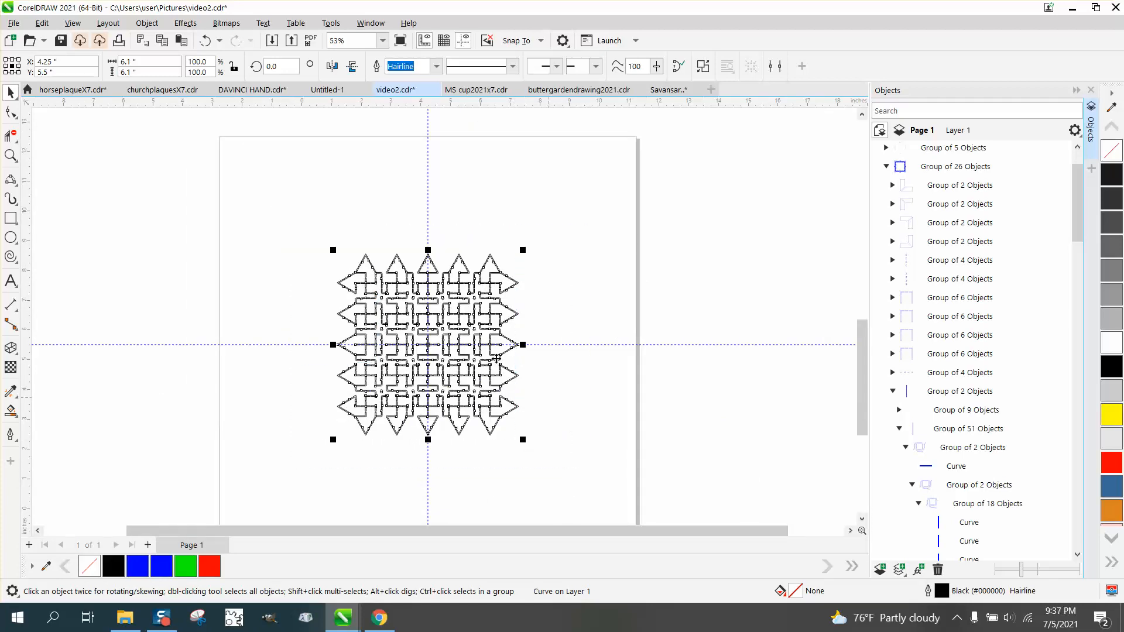
{"action": "left_click", "coordinate": [146, 23]}
{"action": "left_click", "coordinate": [191, 338]}
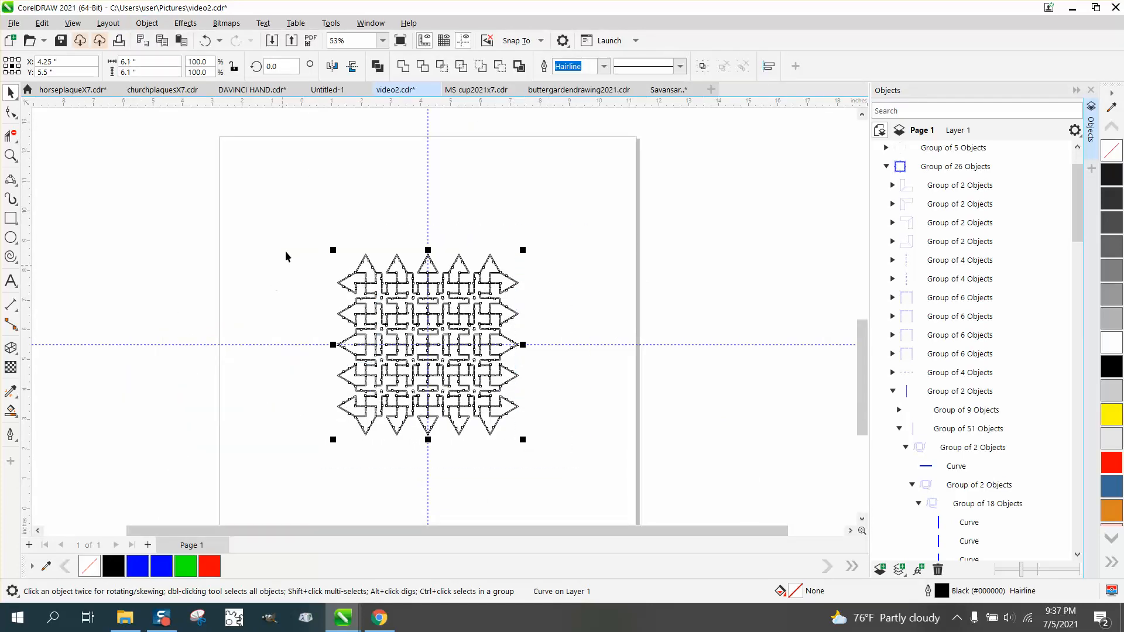
- Select all the separated curves, and go through the object list upward from its last curve to check the individual pieces
{"action": "left_click_drag", "start_coordinate": [297, 235], "coordinate": [553, 462]}
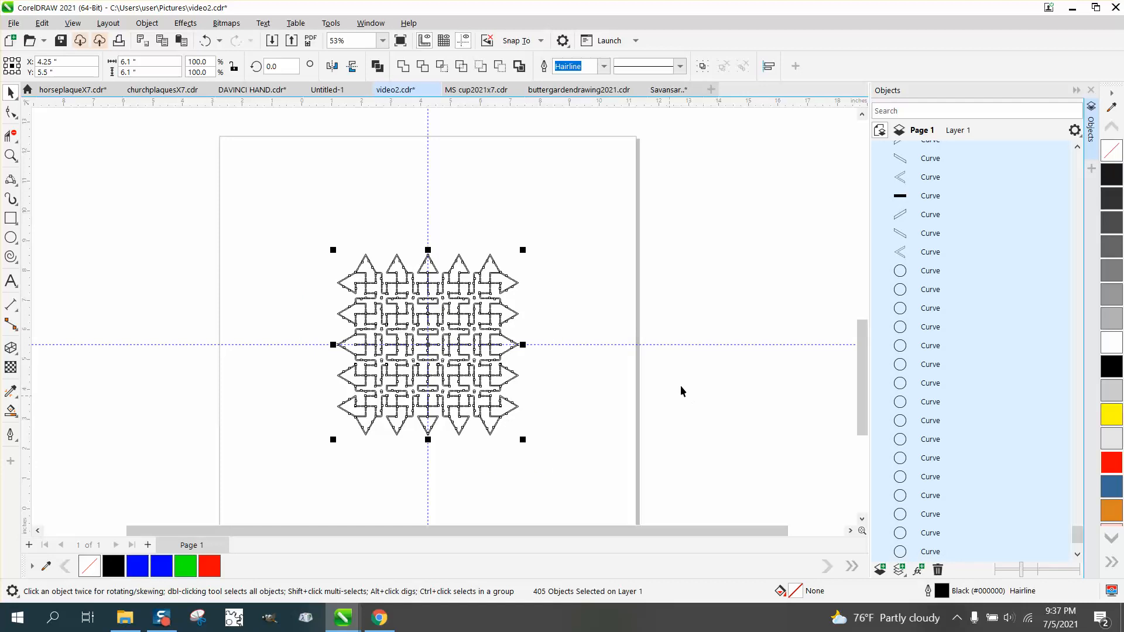
{"action": "scroll", "coordinate": [1079, 538], "scroll_direction": "down", "scroll_amount": 3}
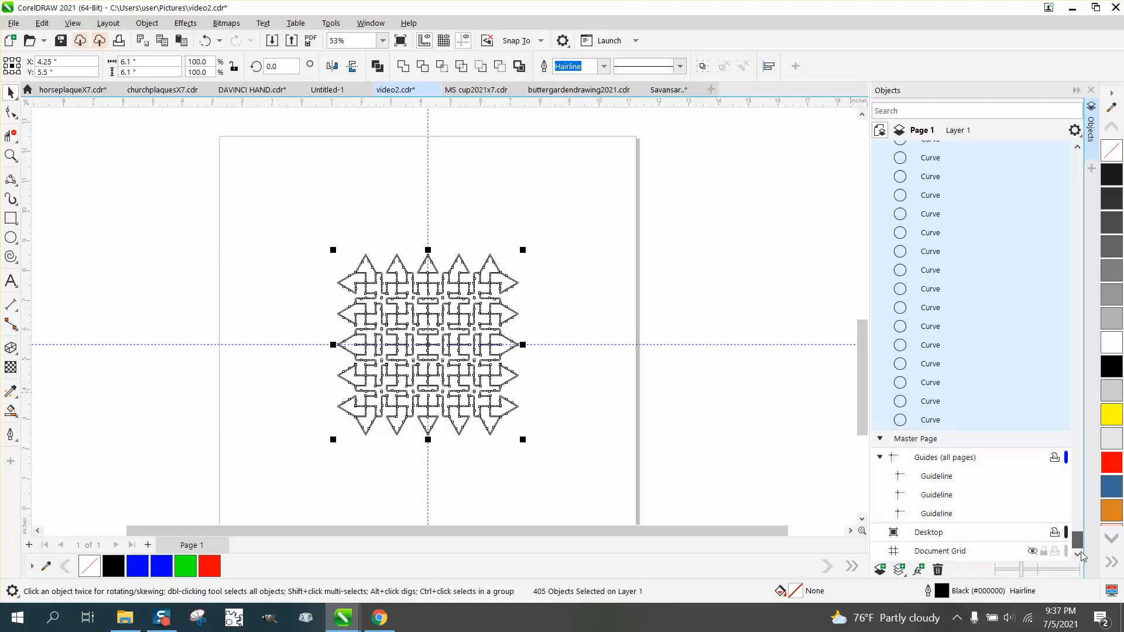
{"action": "left_click", "coordinate": [930, 420]}
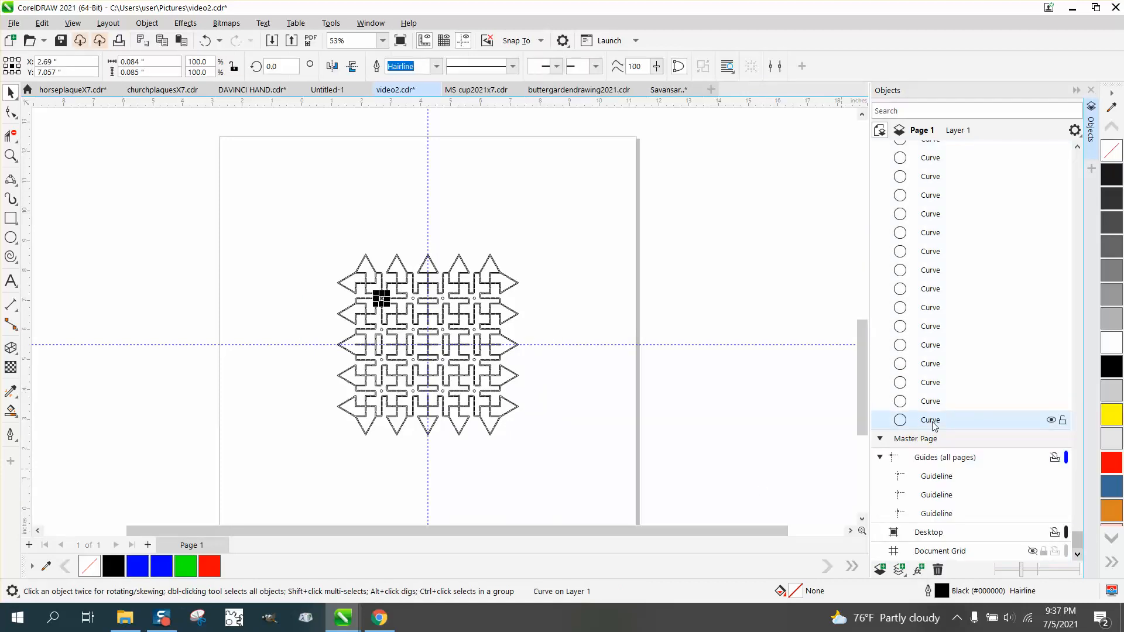
{"action": "key", "text": "Up"}
{"action": "key", "text": "Up"}
{"action": "key", "text": "Up"}
{"action": "key", "text": "Up"}
{"action": "key", "text": "Up"}
{"action": "key", "text": "Up"}
{"action": "key", "text": "Up"}
{"action": "key", "text": "Up"}
{"action": "key", "text": "Up"}
{"action": "key", "text": "Up"}
{"action": "key", "text": "Up"}
{"action": "key", "text": "Up"}
{"action": "key", "text": "Up"}
{"action": "key", "text": "Up"}
{"action": "key", "text": "Up"}
{"action": "key", "text": "Up"}
{"action": "key", "text": "Up"}
{"action": "key", "text": "Up"}
{"action": "key", "text": "Up"}
{"action": "key", "text": "Up"}
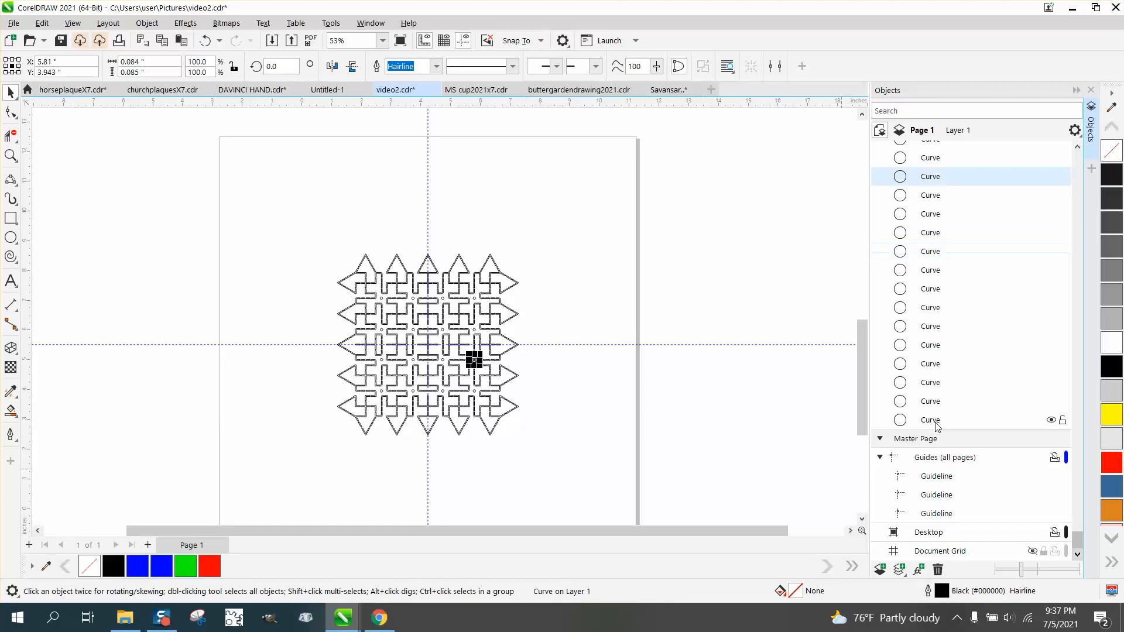
{"action": "key", "text": "Up"}
{"action": "key", "text": "Up"}
{"action": "key", "text": "Up"}
{"action": "key", "text": "Up"}
{"action": "key", "text": "Up"}
{"action": "key", "text": "Up"}
{"action": "key", "text": "Up"}
{"action": "key", "text": "Up"}
{"action": "key", "text": "Up"}
{"action": "key", "text": "Up"}
{"action": "key", "text": "Up"}
{"action": "key", "text": "Up"}
{"action": "key", "text": "Up"}
{"action": "key", "text": "Up"}
{"action": "key", "text": "Up"}
{"action": "key", "text": "Up"}
{"action": "key", "text": "Up"}
{"action": "key", "text": "Up"}
{"action": "key", "text": "Up"}
{"action": "key", "text": "Up"}
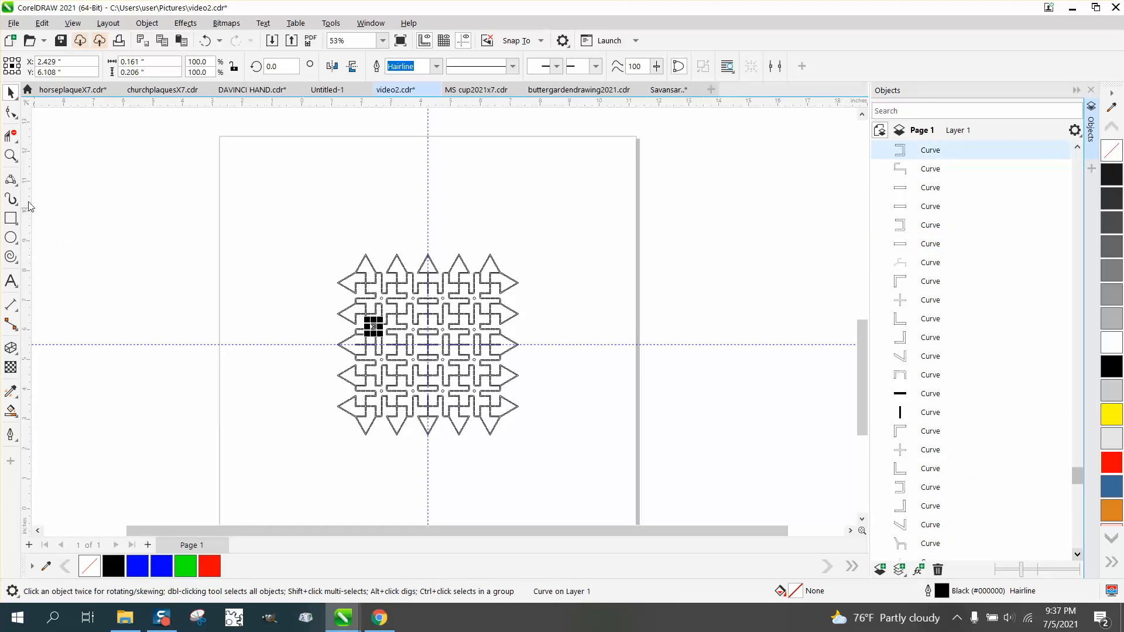
- Inspect the corners of the separate segments in the pattern's upper-left upward-pointing arrow for closed, clean joins
{"action": "left_click", "coordinate": [11, 155]}
{"action": "left_click_drag", "start_coordinate": [342, 244], "coordinate": [449, 313]}
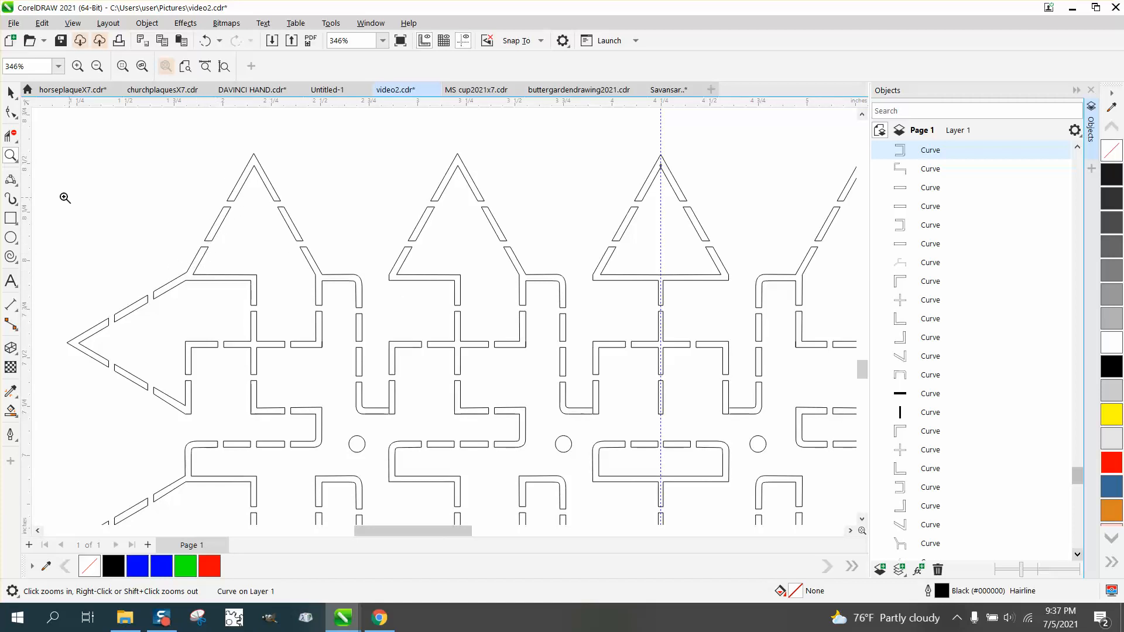
{"action": "scroll", "coordinate": [199, 201], "scroll_direction": "down", "scroll_amount": 1}
{"action": "left_click", "coordinate": [11, 155]}
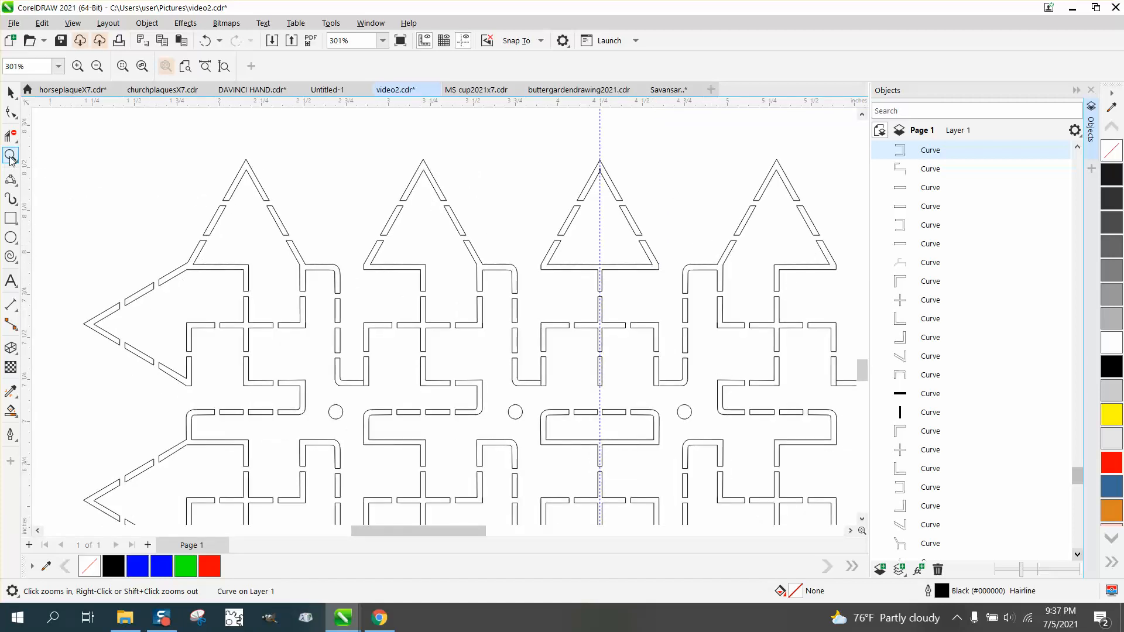
{"action": "left_click_drag", "start_coordinate": [191, 201], "coordinate": [264, 258]}
{"action": "left_click_drag", "start_coordinate": [274, 365], "coordinate": [343, 373]}
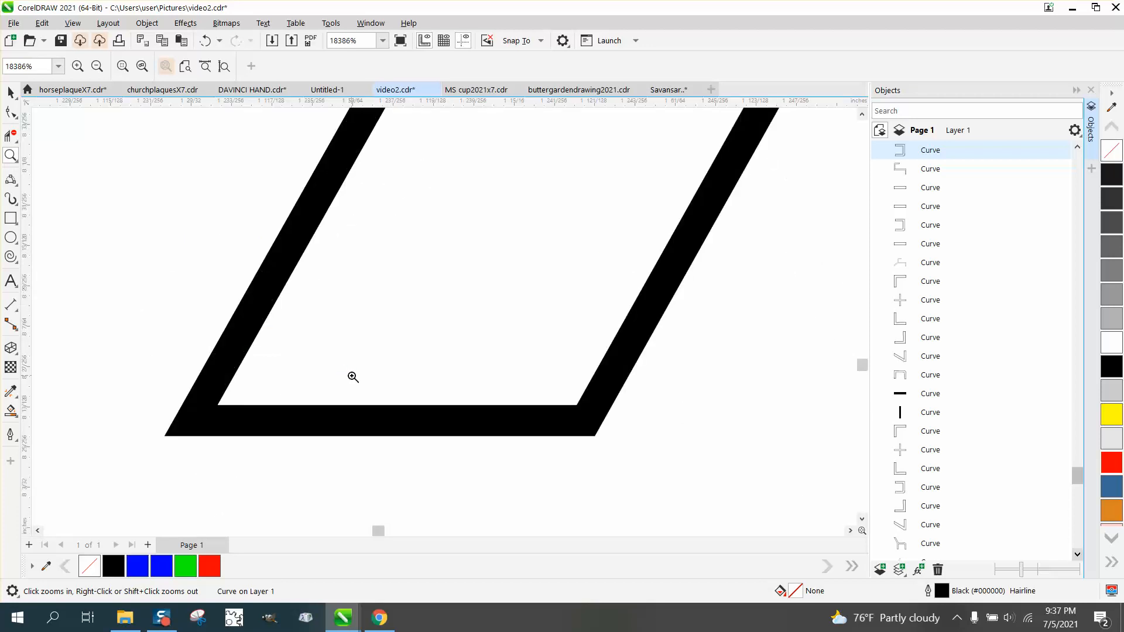
{"action": "scroll", "coordinate": [345, 373], "scroll_direction": "down", "scroll_amount": 18}
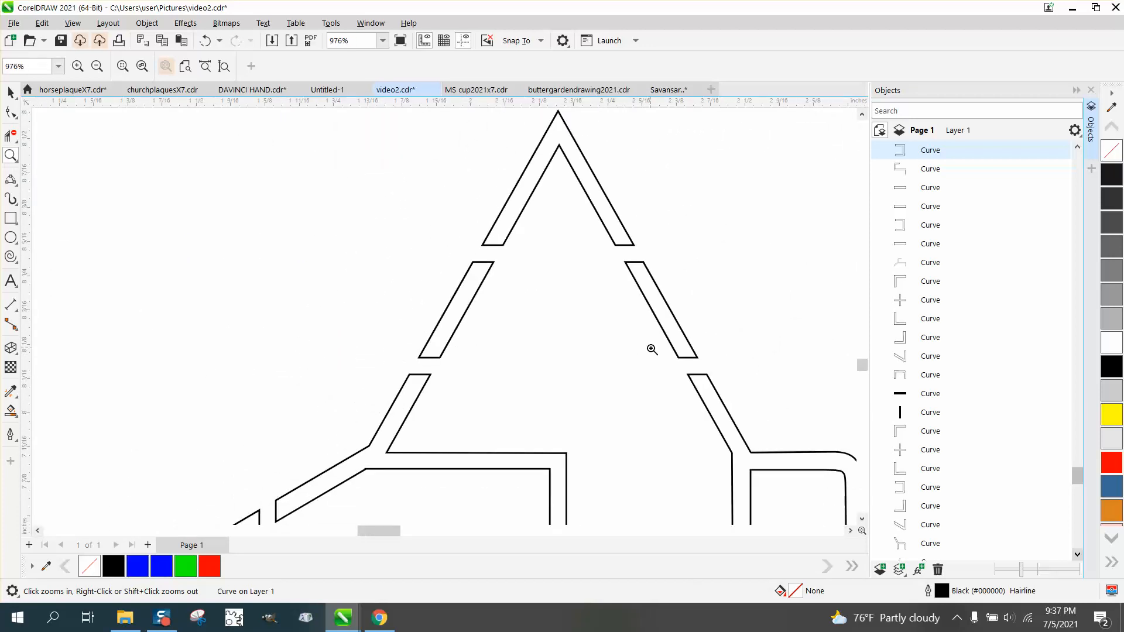